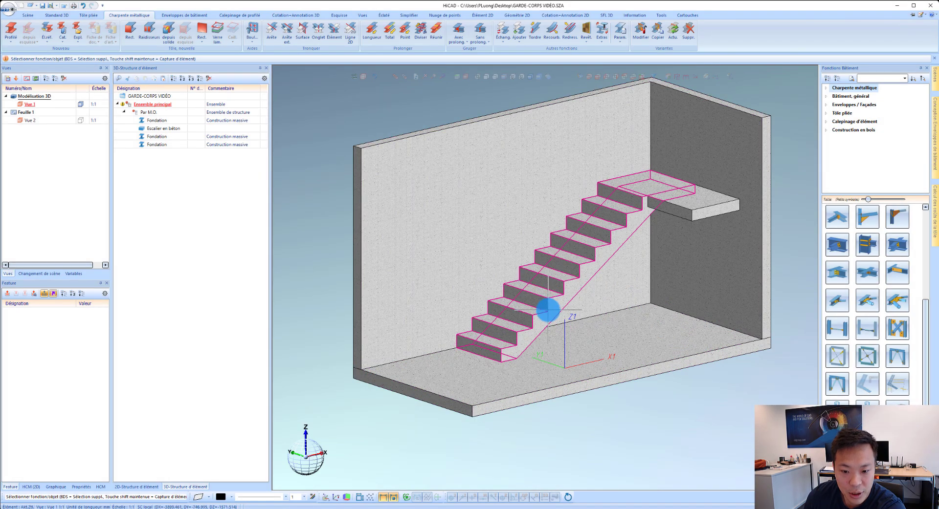
Step: Collapse the "Par M.O." structure in the element tree
scroll(547, 310, up, 2)
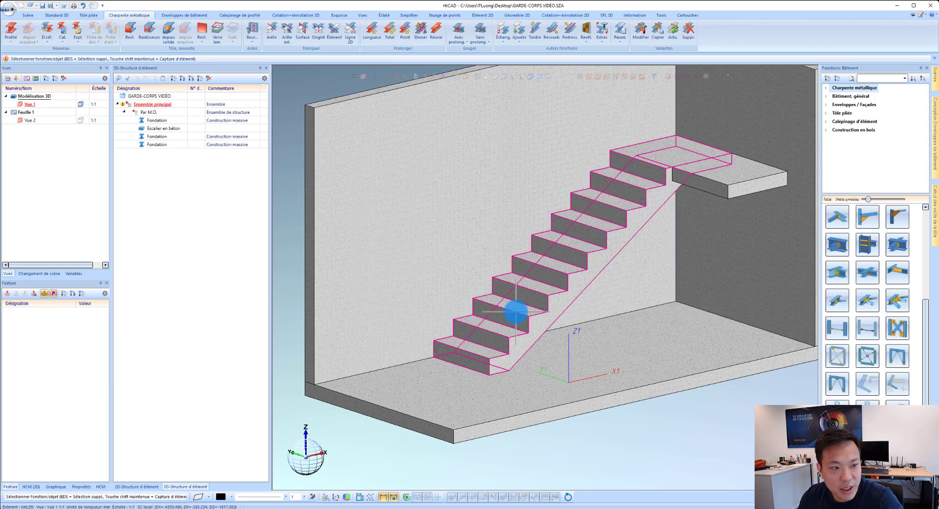
scroll(667, 172, up, 1)
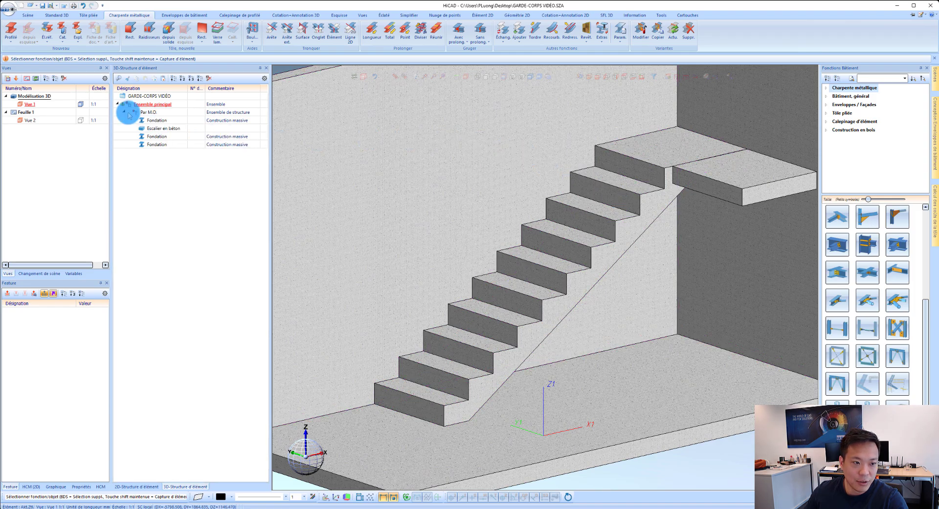
click(124, 112)
scroll(538, 342, down, 1)
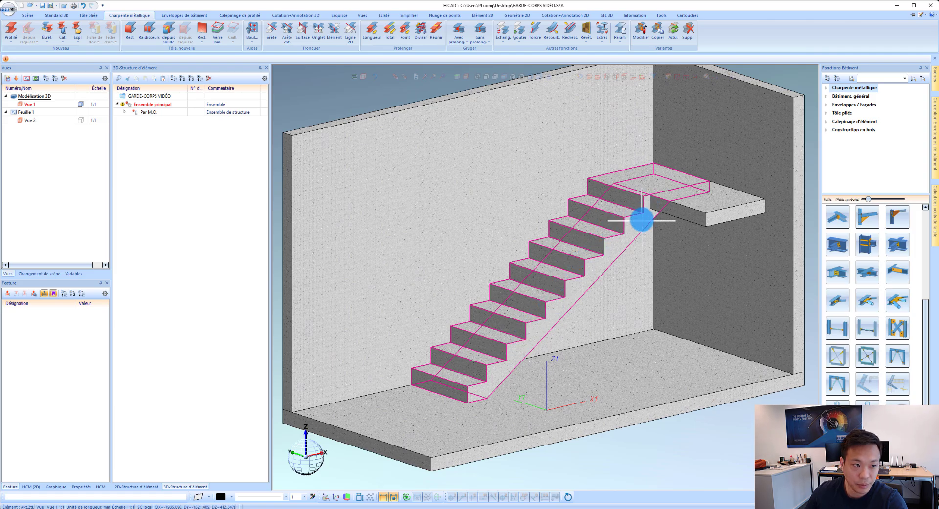
Step: Start a new steel profile using the DIN EN 10058 flat section Plat 50x10 in S235JRG2
click(15, 31)
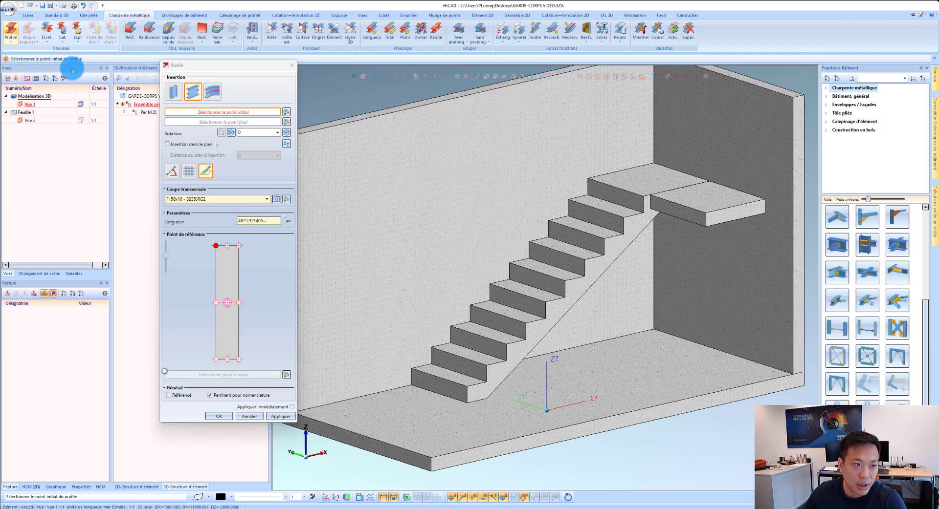
click(277, 199)
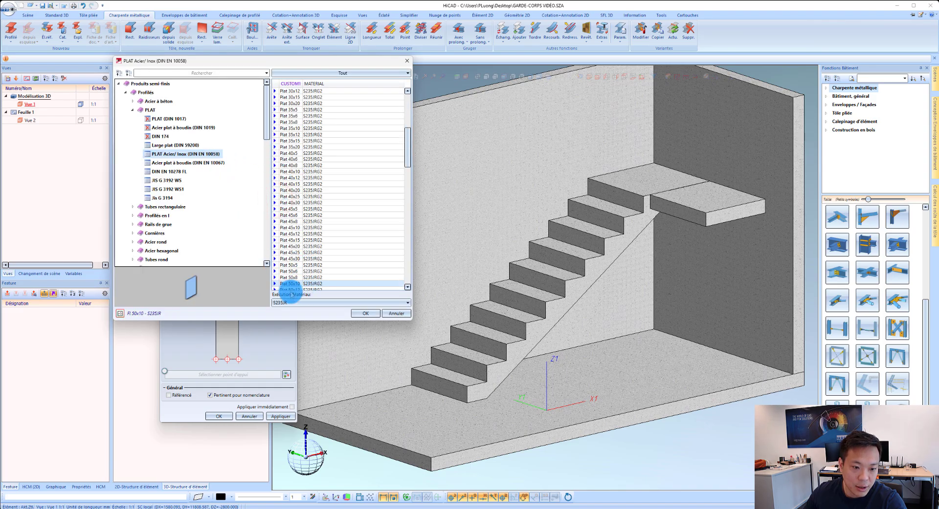
scroll(309, 264, down, 1)
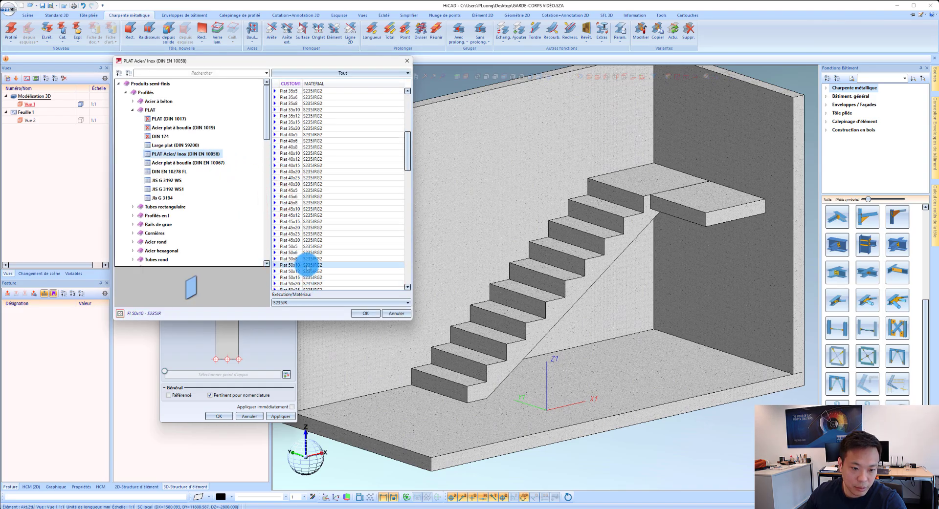
click(359, 313)
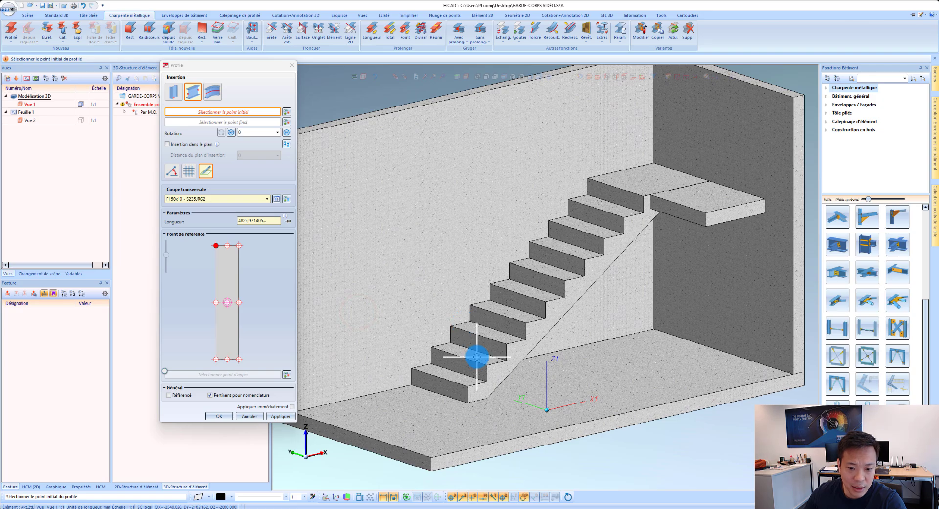
Step: Set the flat's start and end points at the lower and upper ends of the stair's sloping underside edge, using wireframe display
scroll(551, 341, up, 2)
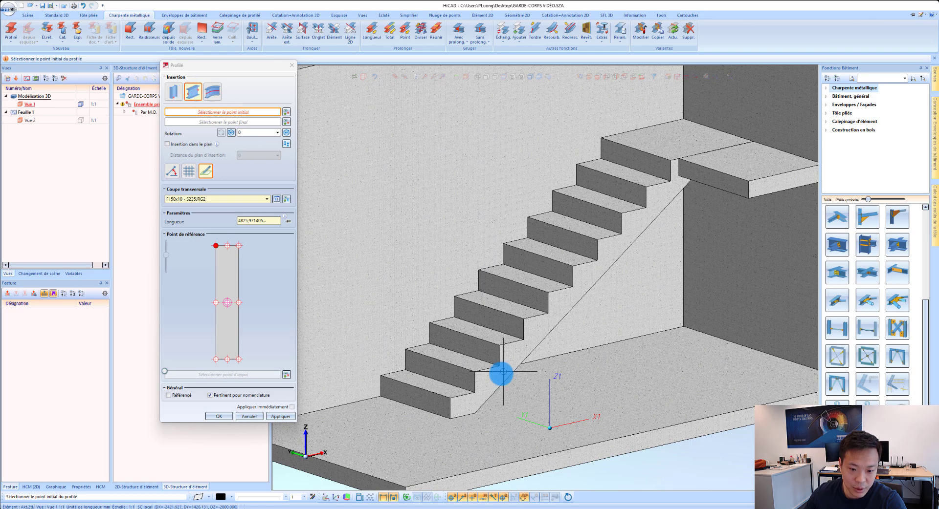
scroll(475, 410, up, 2)
click(477, 418)
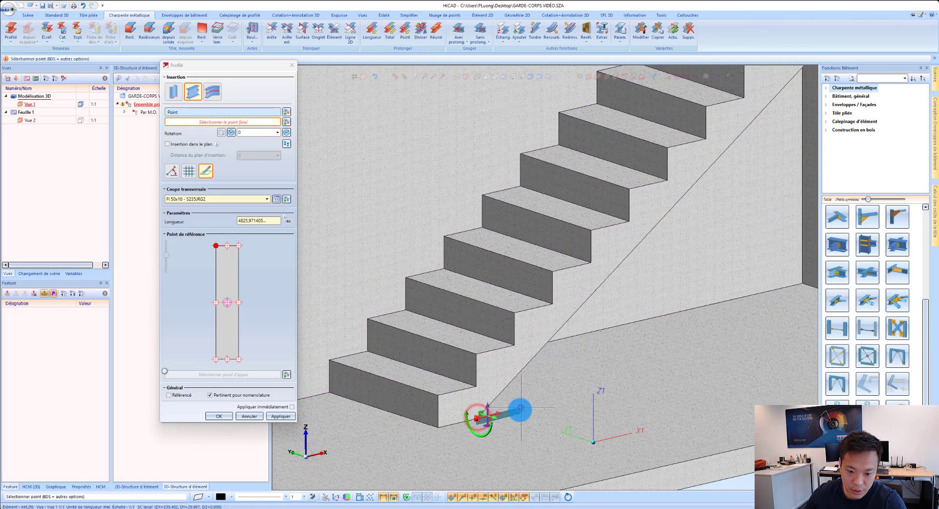
scroll(546, 374, down, 2)
scroll(750, 125, up, 2)
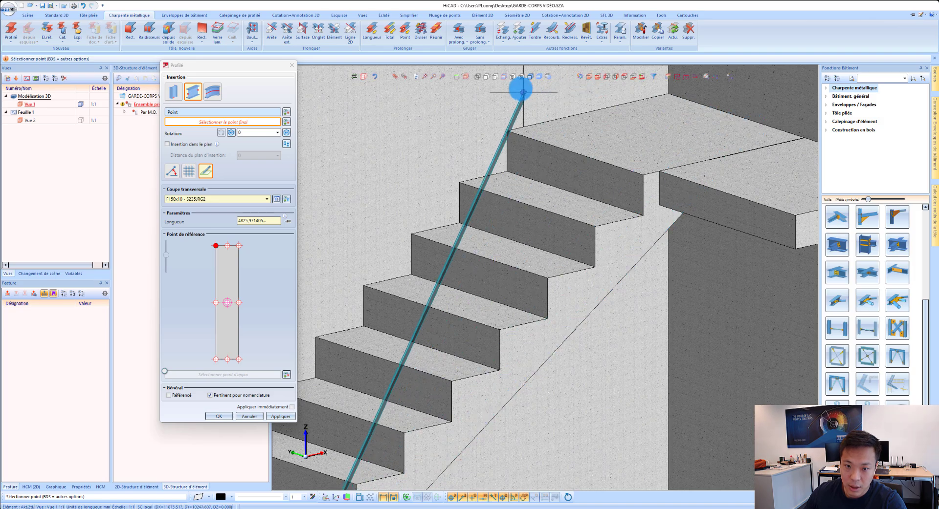
click(494, 77)
scroll(718, 190, up, 4)
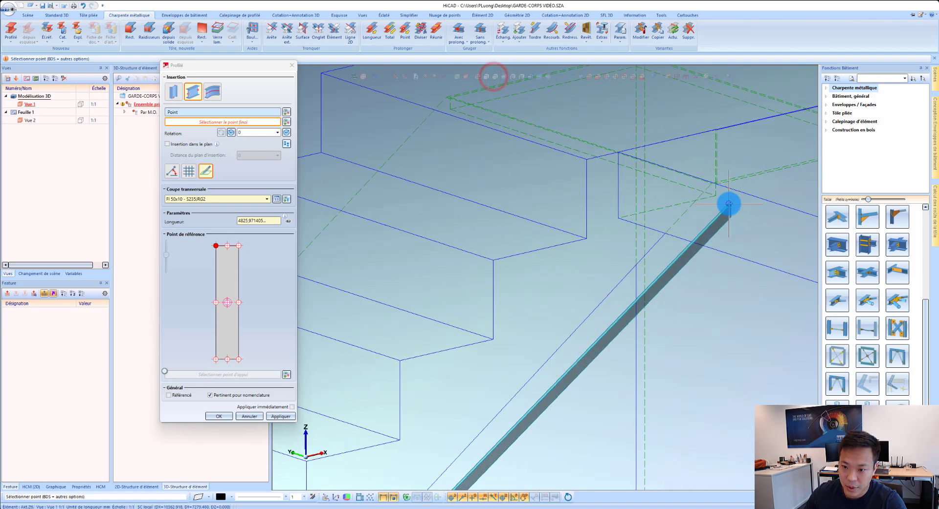
scroll(697, 171, down, 3)
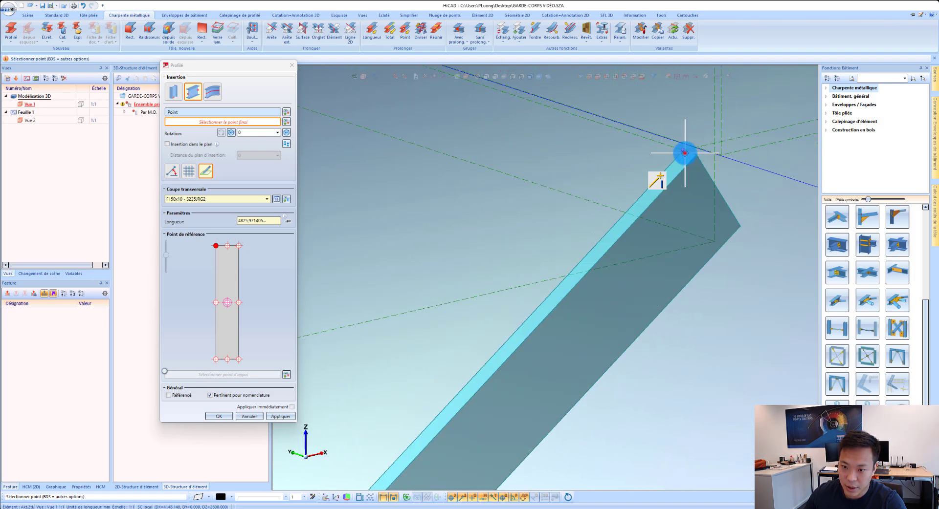
click(685, 153)
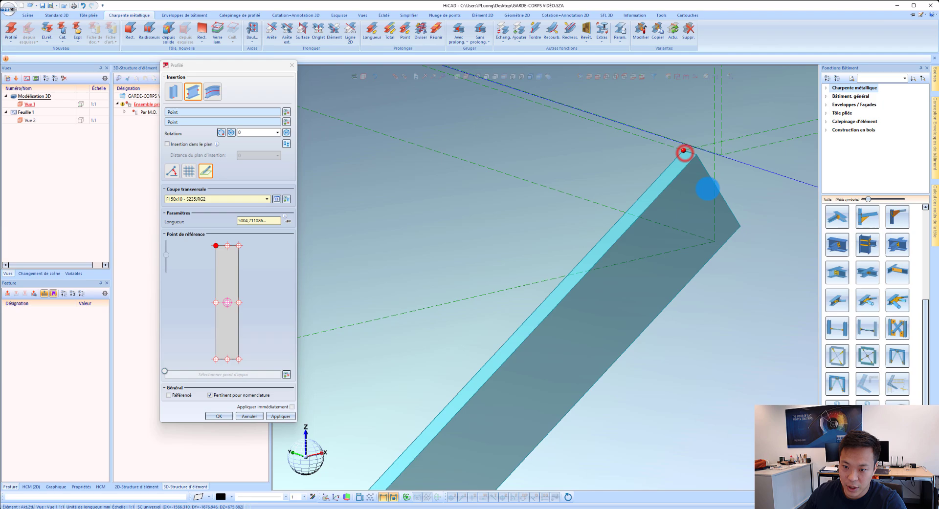
Step: Rotate the sloped flat to 270°, restore the shaded display and insert the profile
click(286, 132)
click(287, 132)
click(287, 132)
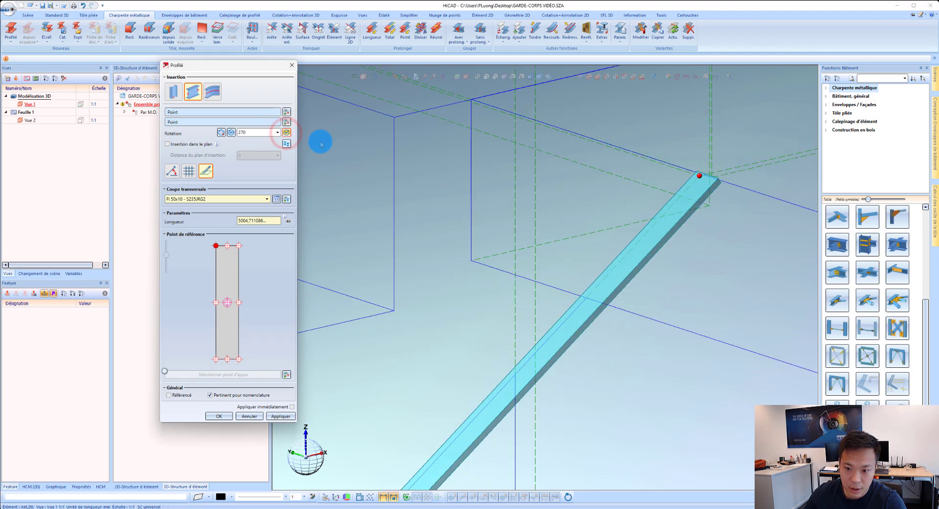
scroll(667, 153, down, 5)
scroll(501, 334, up, 5)
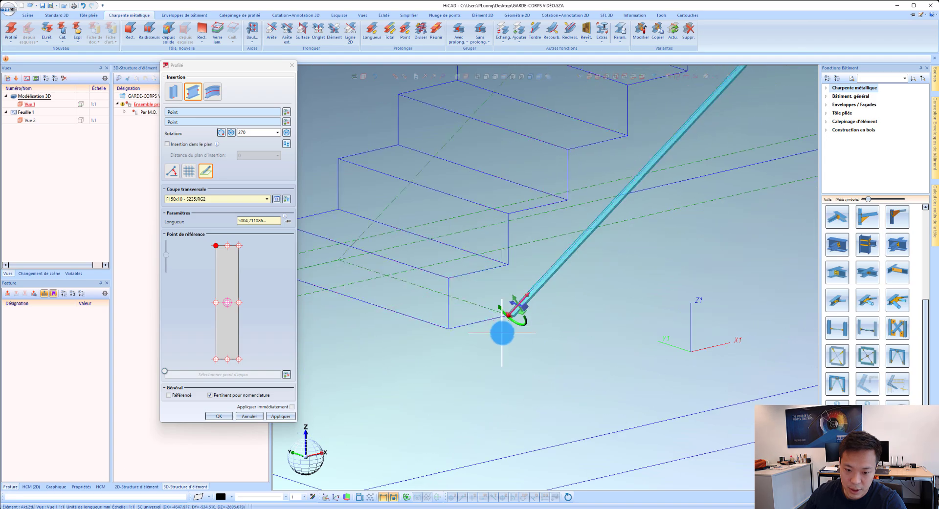
scroll(543, 291, up, 3)
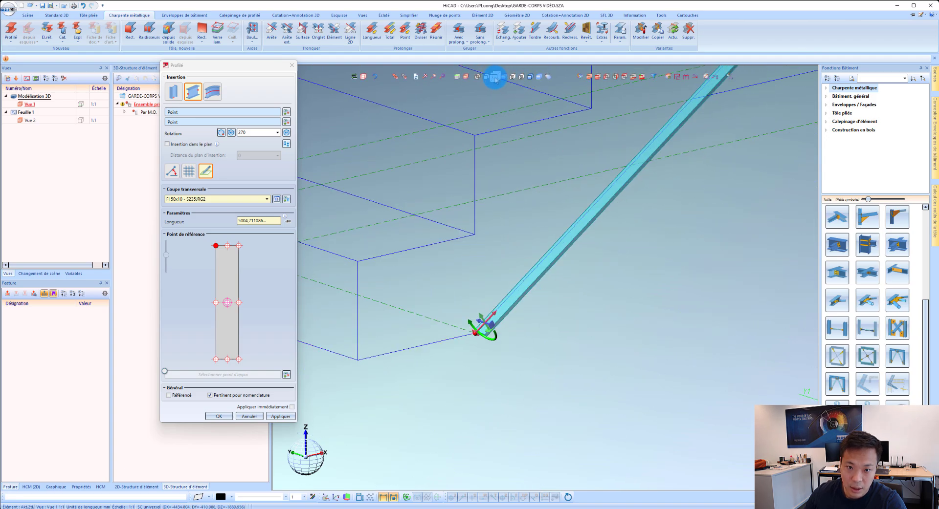
click(529, 77)
scroll(484, 306, up, 5)
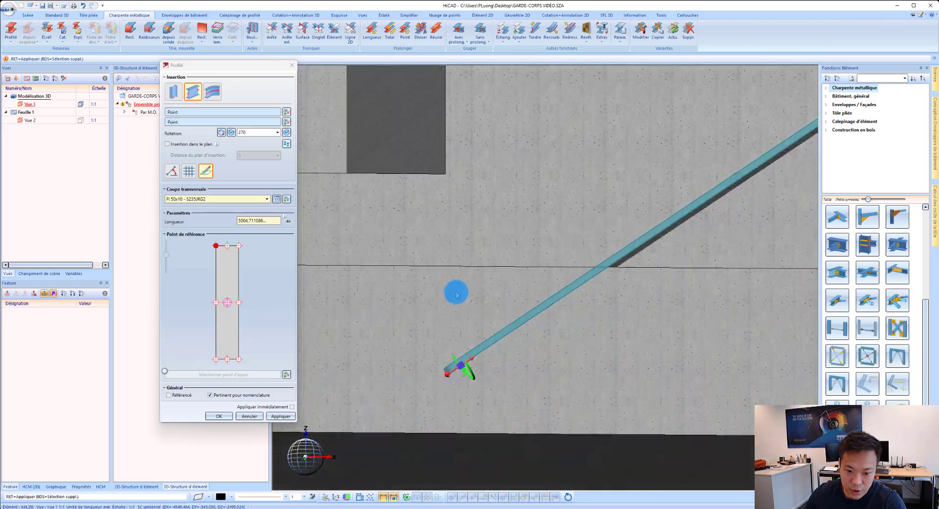
middle_drag(456, 293, 471, 306)
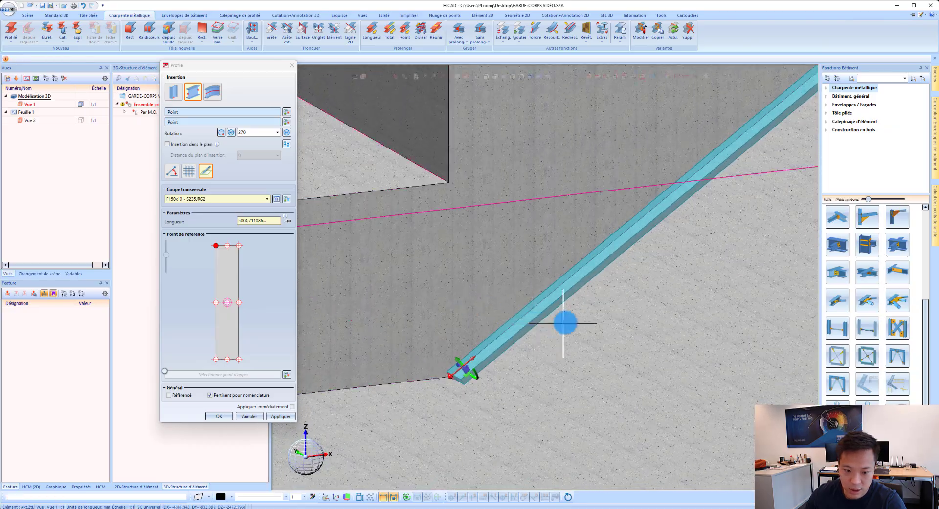
scroll(557, 318, down, 6)
scroll(489, 294, down, 1)
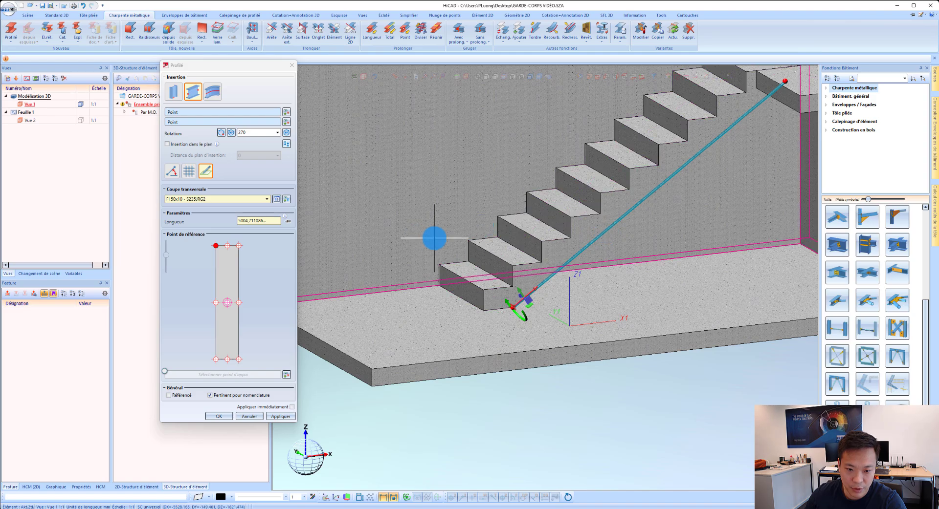
middle_click(461, 237)
Step: Place a vertical 50x10 flat, 905 mm long, on the outer front corner of the lowest step
scroll(568, 221, up, 3)
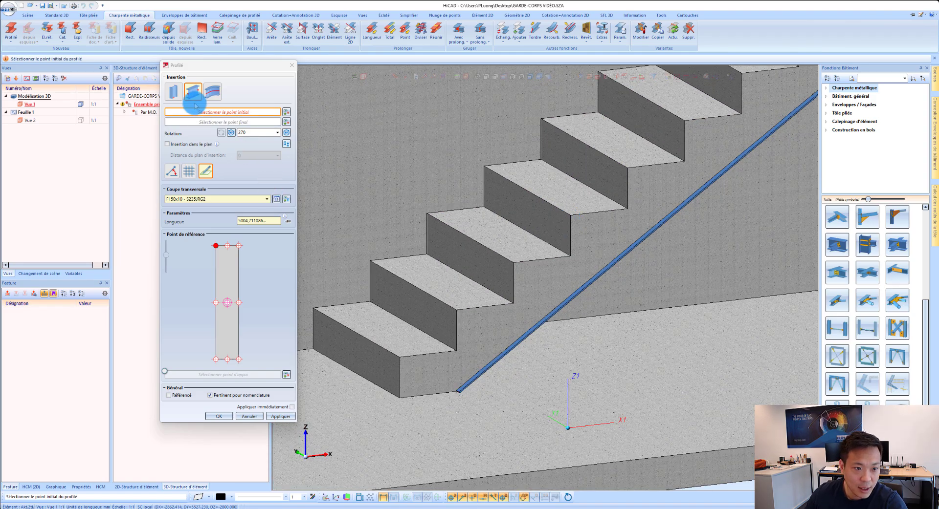
click(173, 91)
double_click(259, 211)
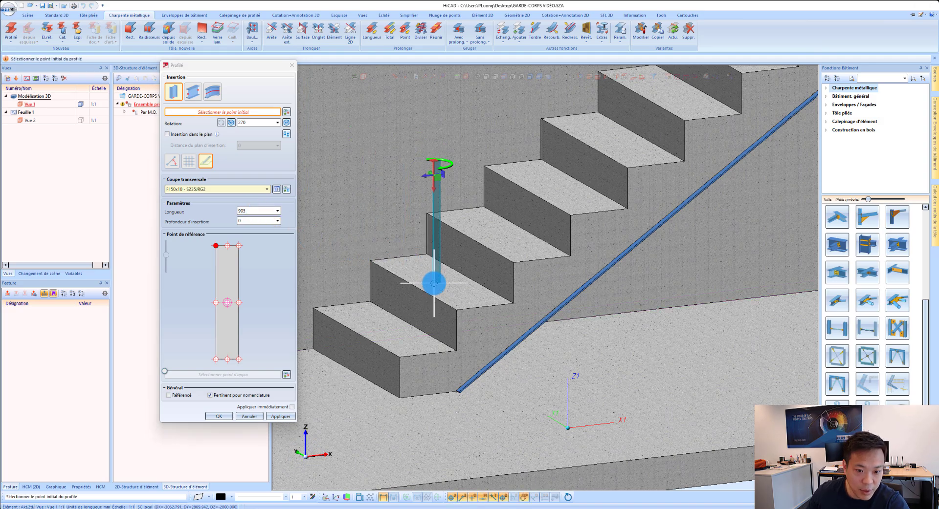
scroll(462, 313, up, 3)
scroll(456, 314, down, 2)
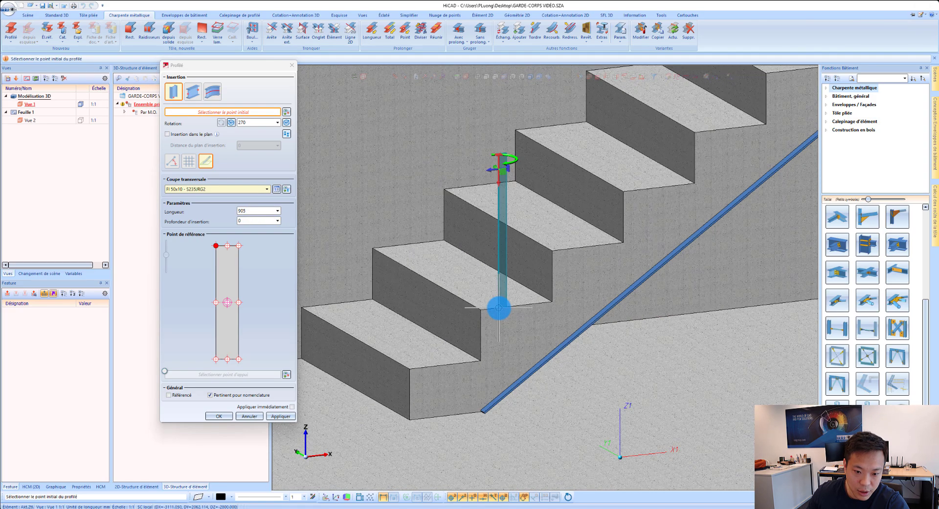
scroll(497, 308, up, 2)
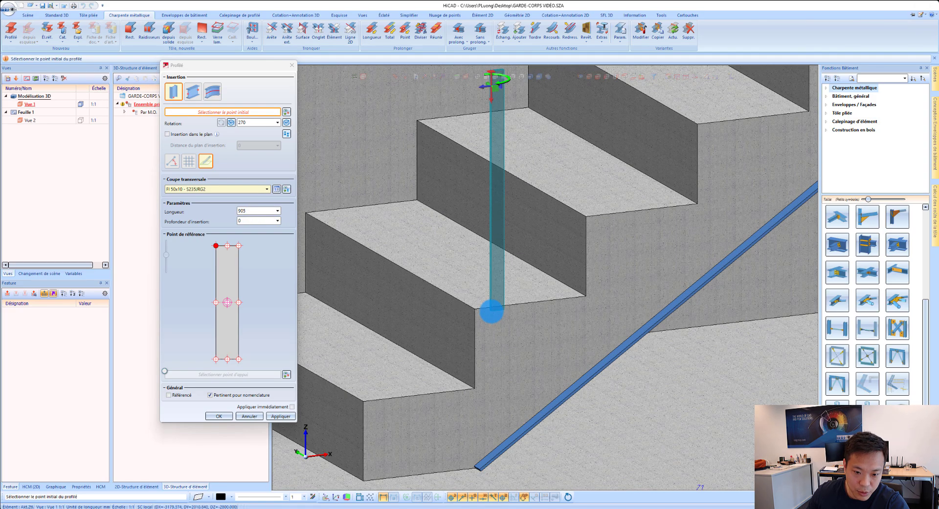
click(366, 403)
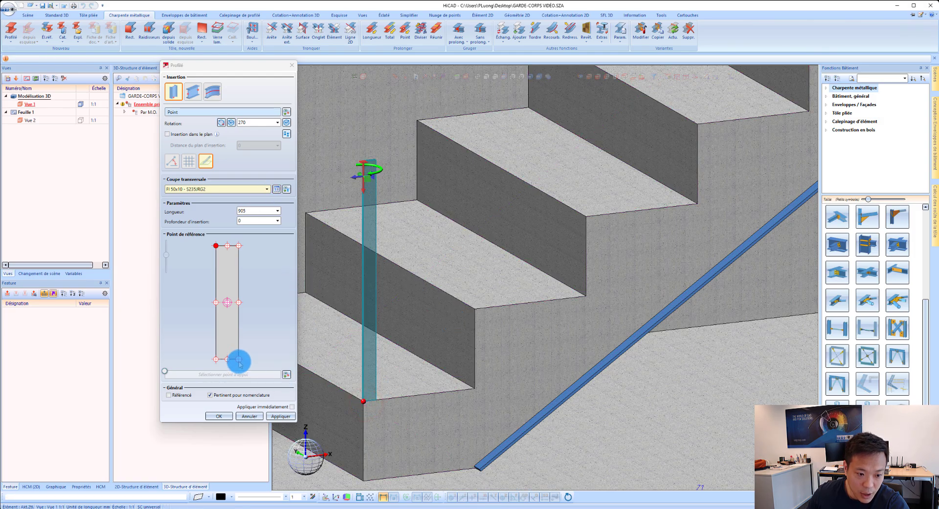
Step: Set the post's rotation to 0° with the upper-left corner of the section as reference point, and insert it
click(215, 359)
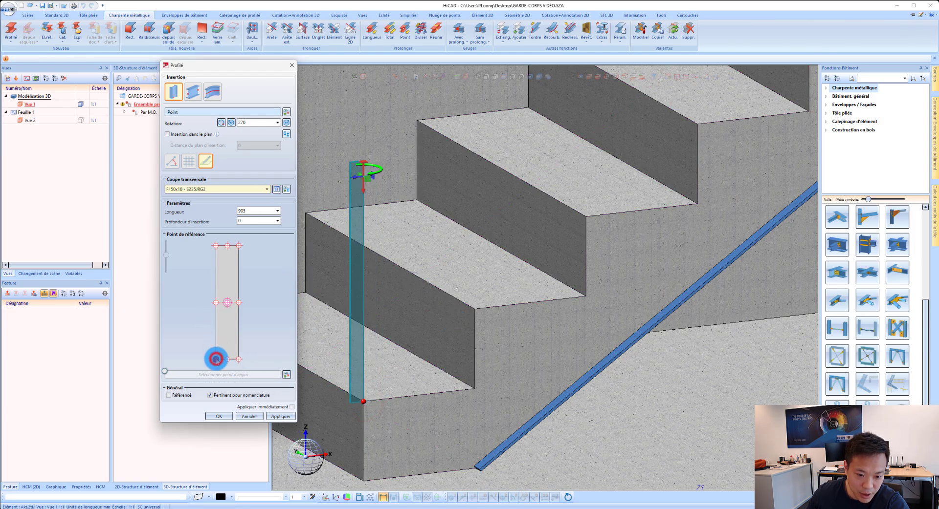
click(287, 123)
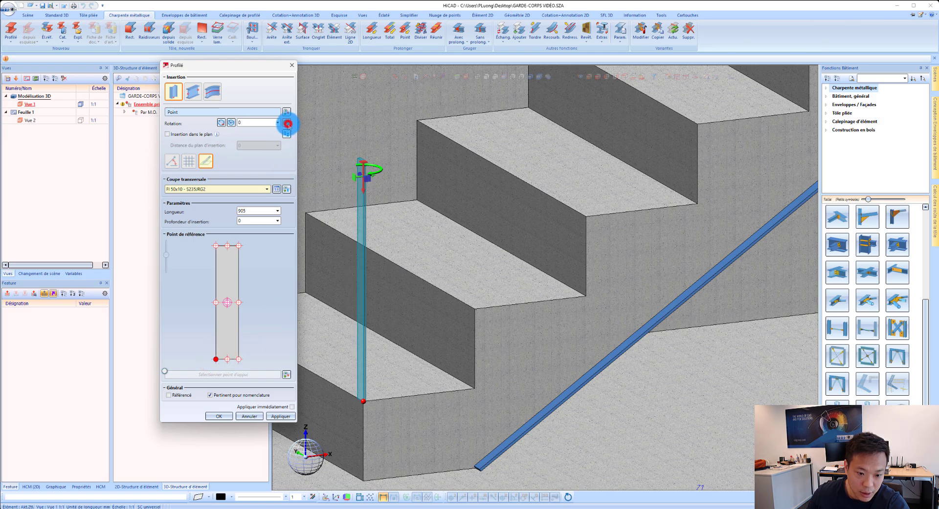
click(216, 246)
scroll(354, 419, up, 5)
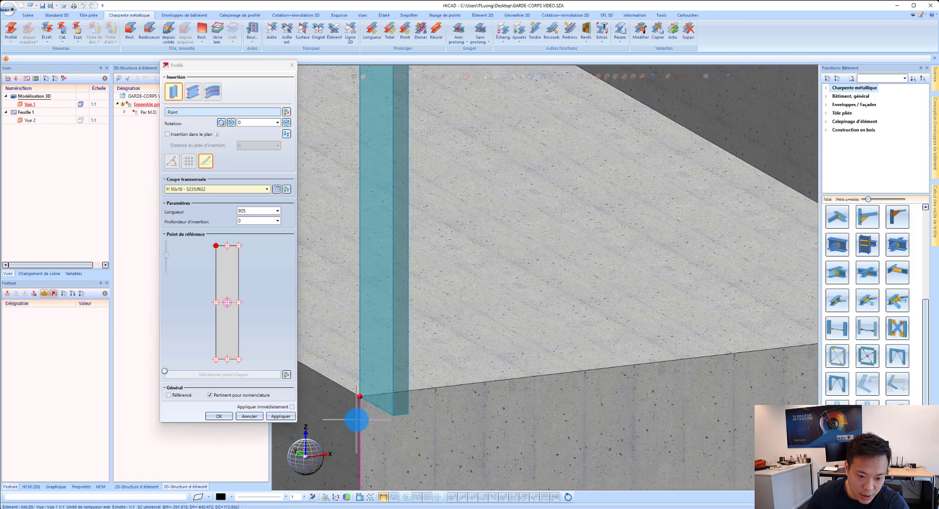
scroll(366, 399, down, 5)
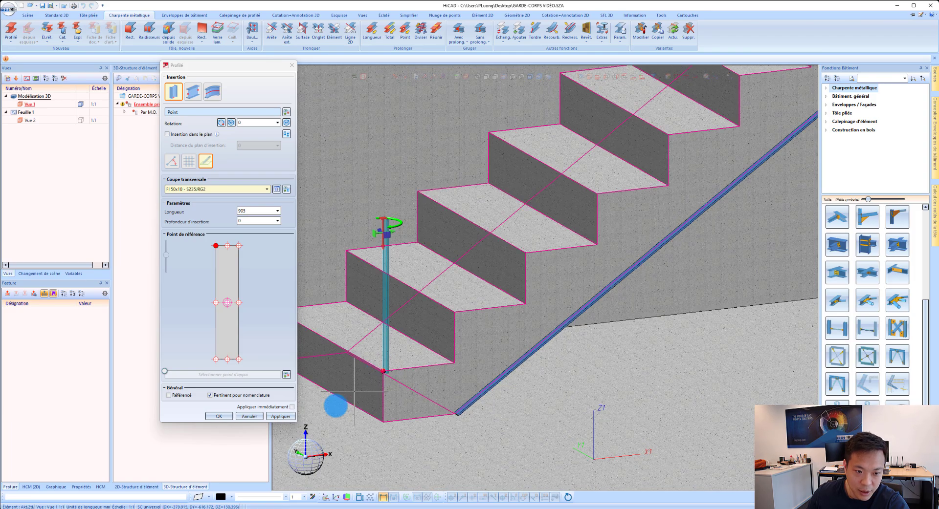
click(283, 417)
Step: Insert a second 905 mm vertical flat at the outer front corner of the topmost step
scroll(520, 273, down, 5)
scroll(562, 226, up, 8)
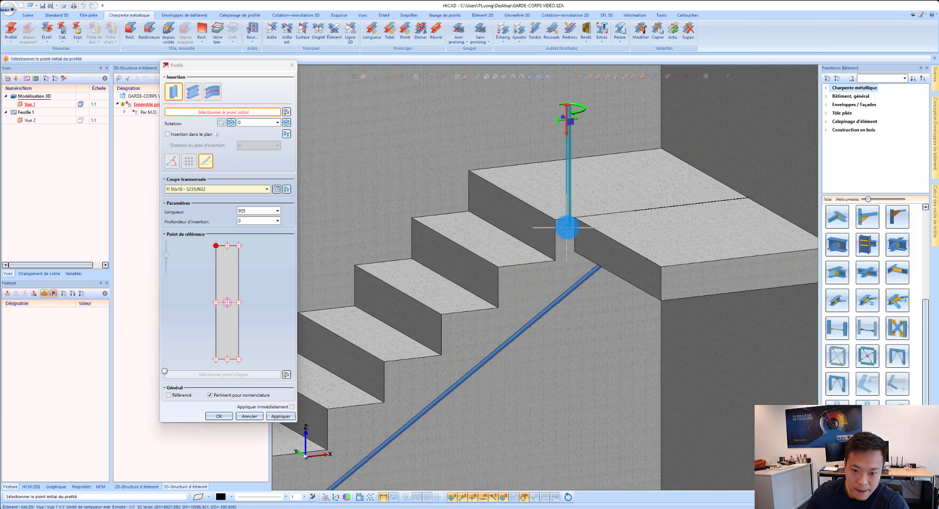
click(540, 210)
scroll(629, 227, down, 5)
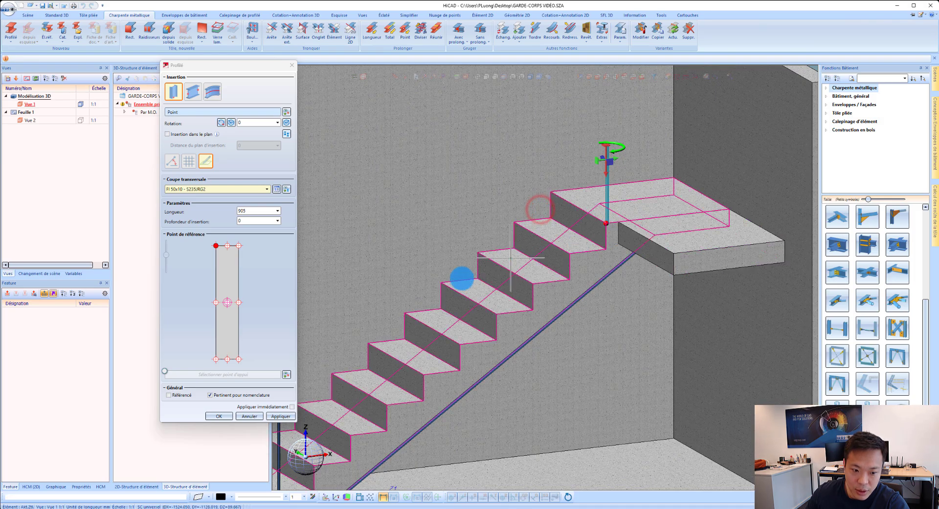
click(282, 417)
scroll(691, 199, down, 3)
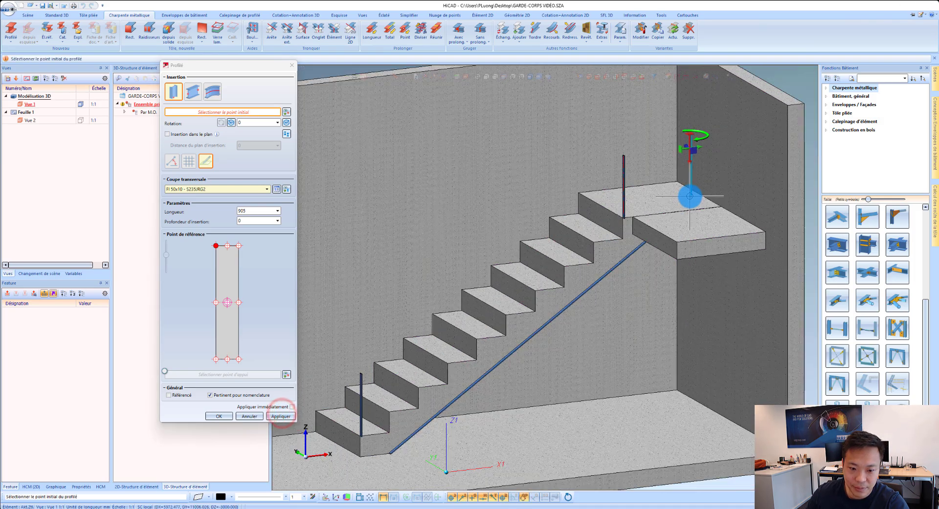
Step: Switch to two-point insertion and run a 50x10 flat from the staircase's bottom front corner to the lower end of the sloped flat
scroll(456, 362, up, 3)
scroll(462, 376, up, 2)
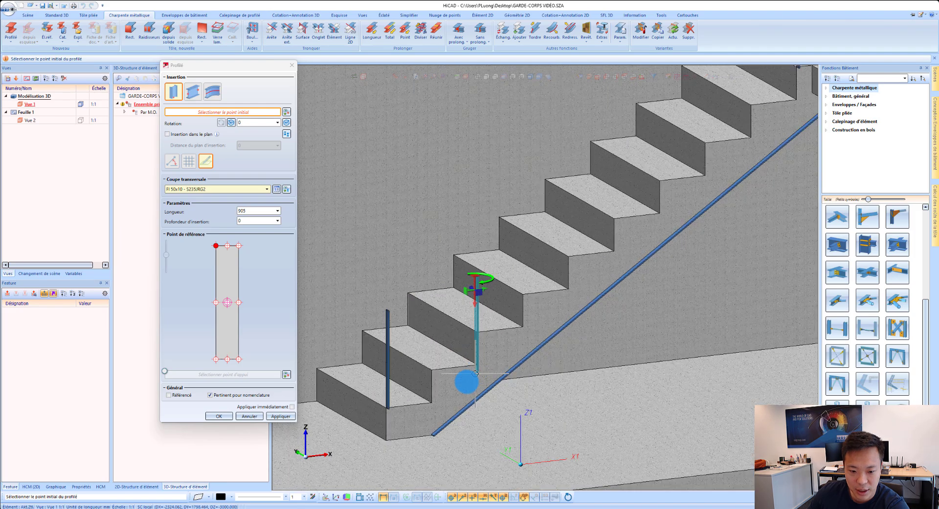
scroll(390, 437, up, 2)
scroll(390, 437, up, 3)
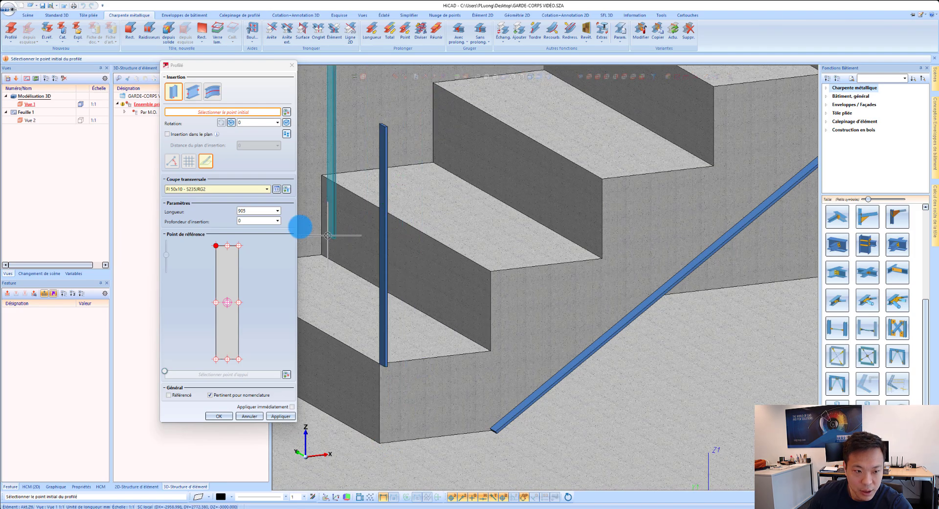
click(192, 90)
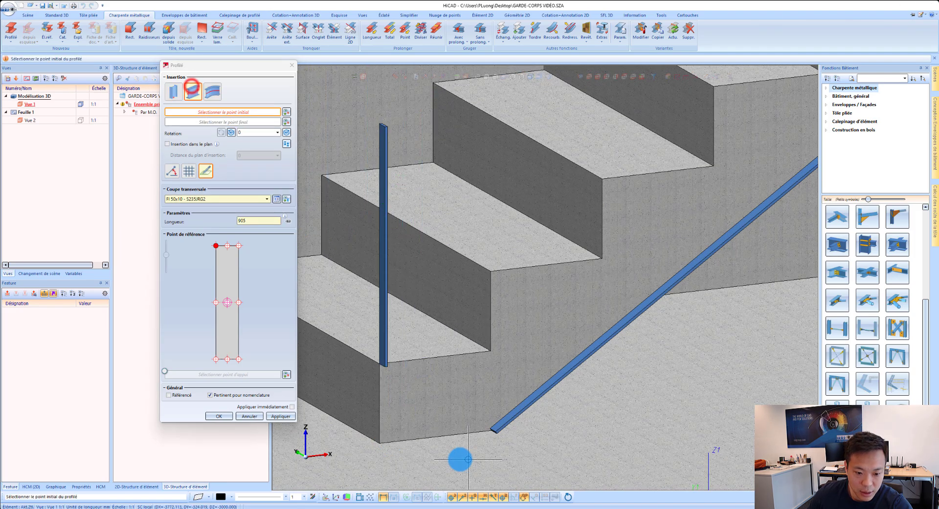
click(381, 442)
scroll(495, 432, up, 4)
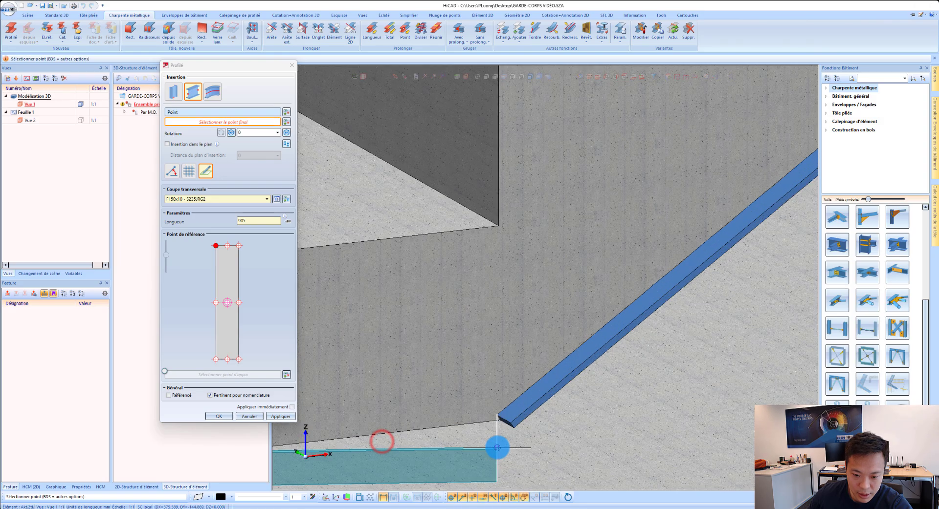
middle_drag(526, 403, 480, 398)
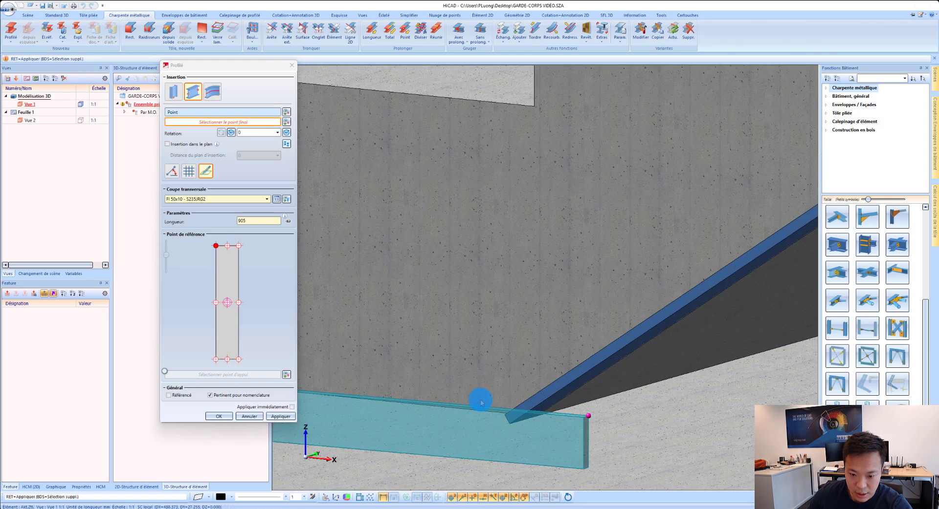
scroll(535, 415, up, 1)
click(534, 412)
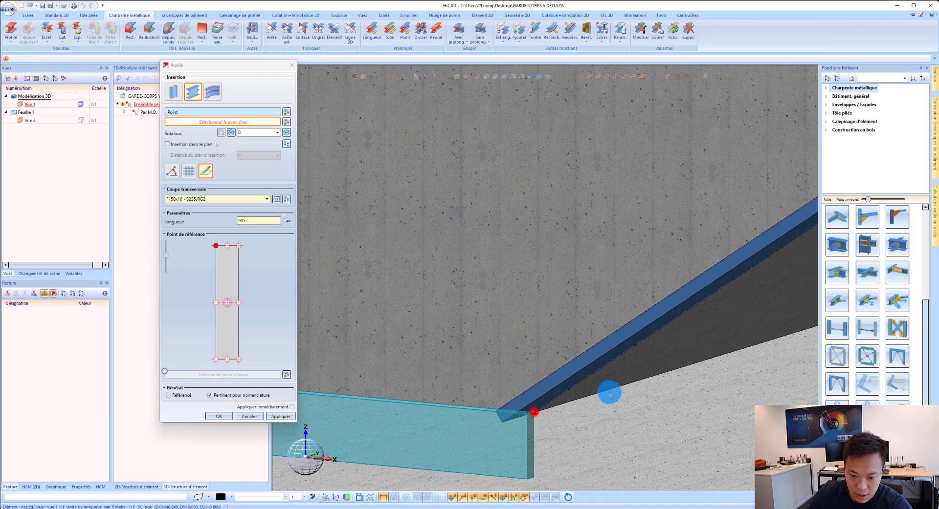
scroll(607, 392, down, 3)
Step: Rotate the bottom flat to 90°, reverse its direction, set the lower-left section corner as reference point, and insert it
click(288, 132)
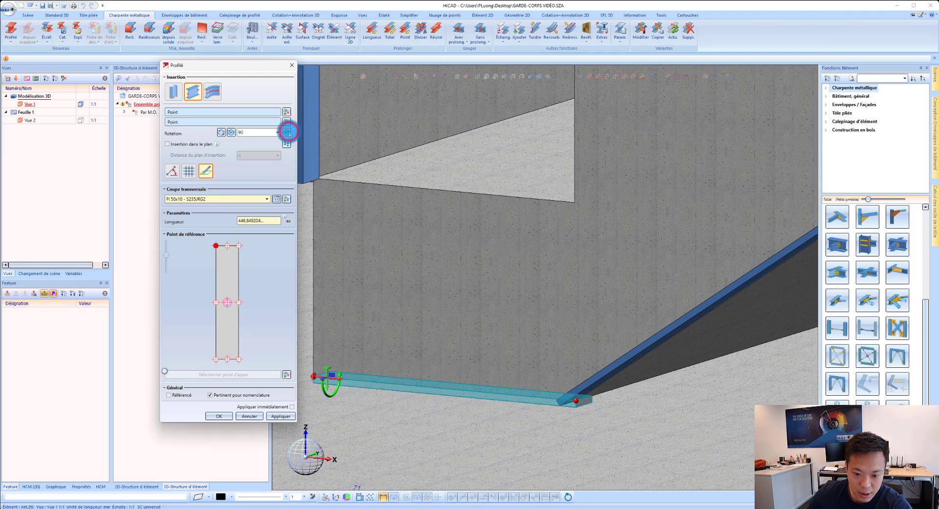
scroll(534, 338, down, 3)
middle_drag(504, 337, 568, 342)
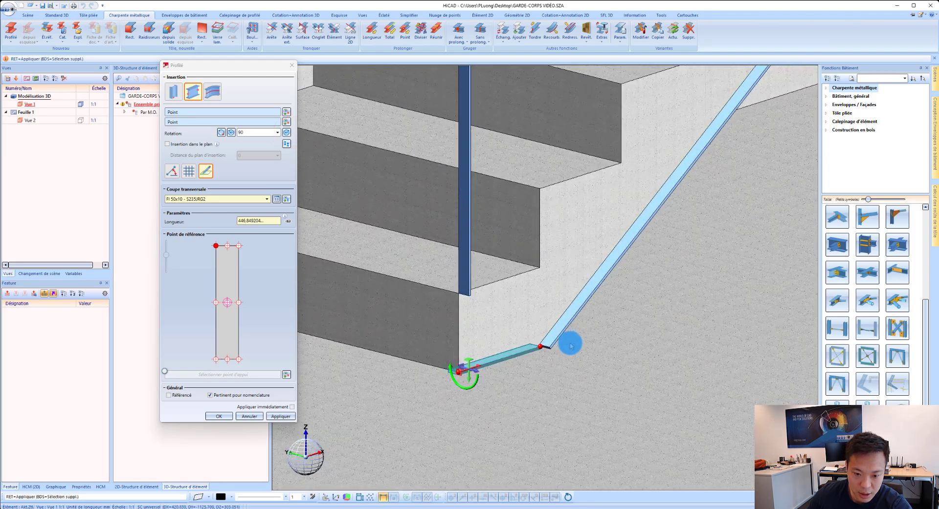
click(287, 144)
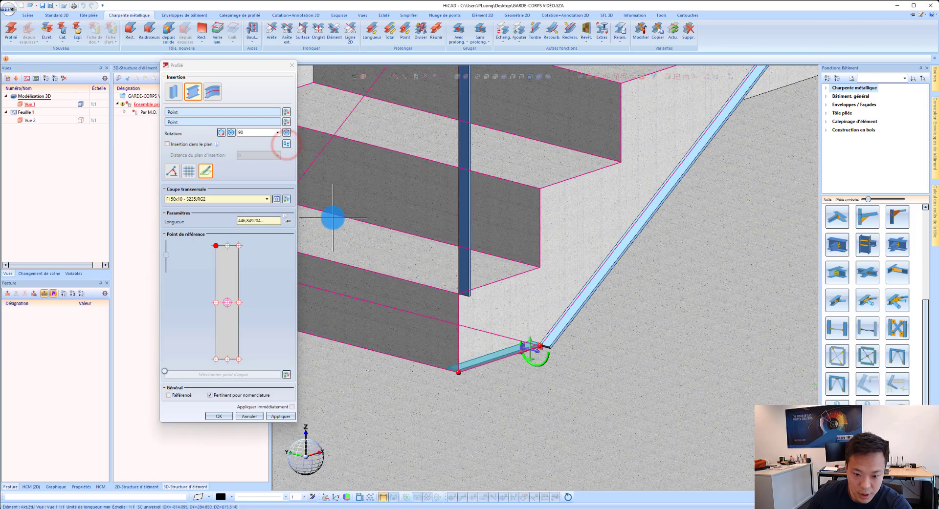
click(216, 359)
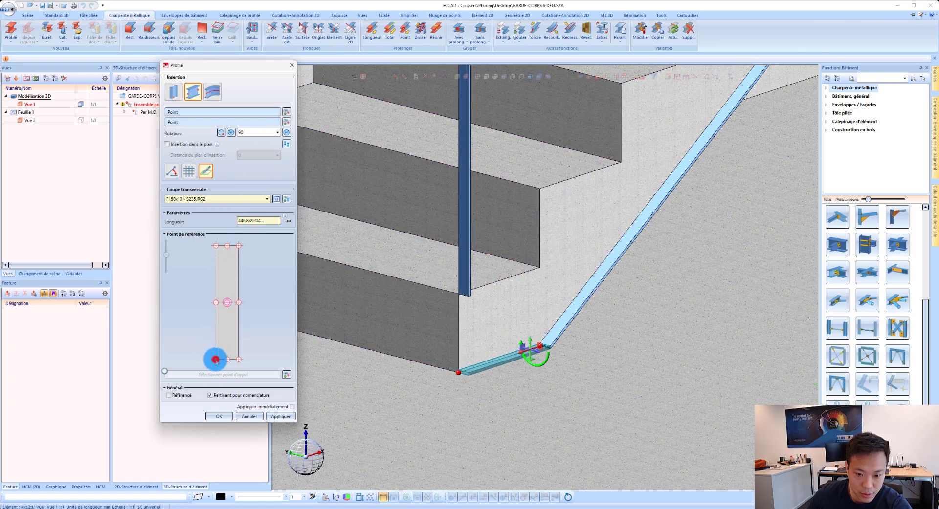
scroll(503, 359, up, 3)
scroll(545, 323, down, 3)
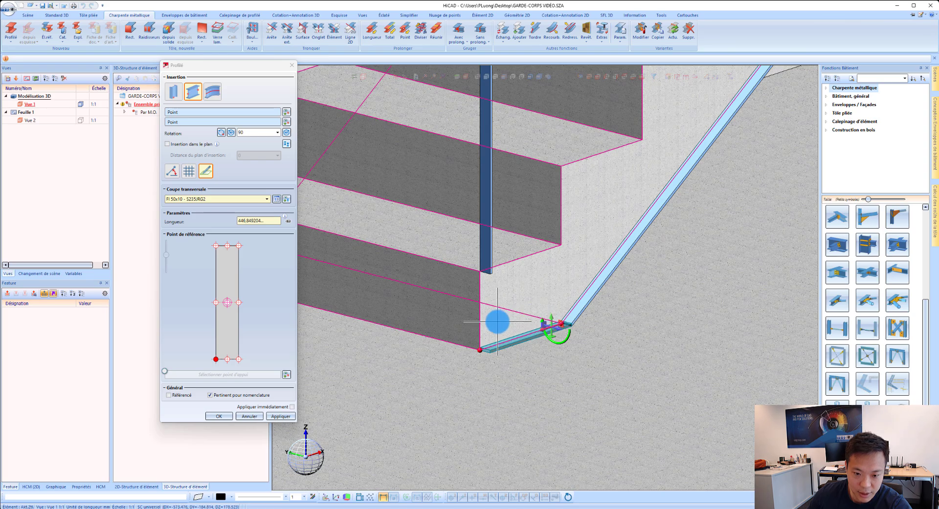
scroll(497, 322, down, 5)
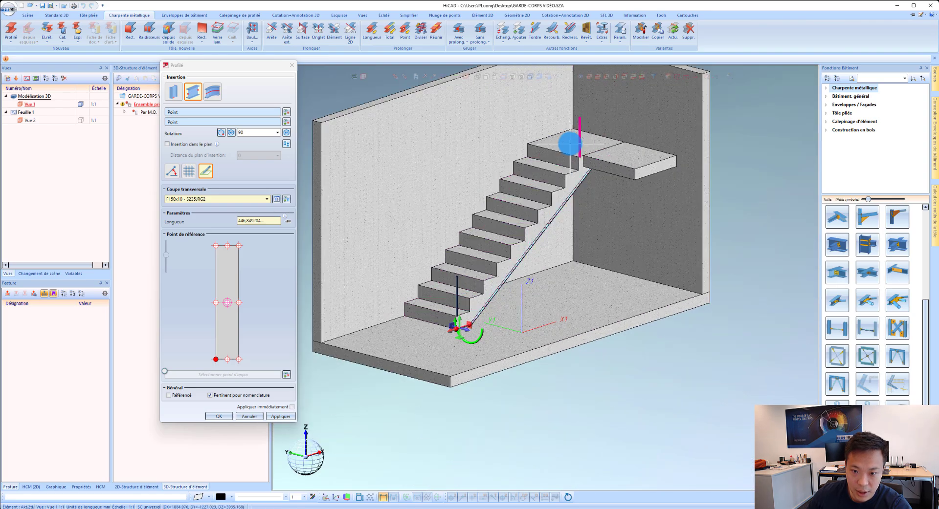
scroll(570, 143, up, 3)
scroll(388, 409, up, 2)
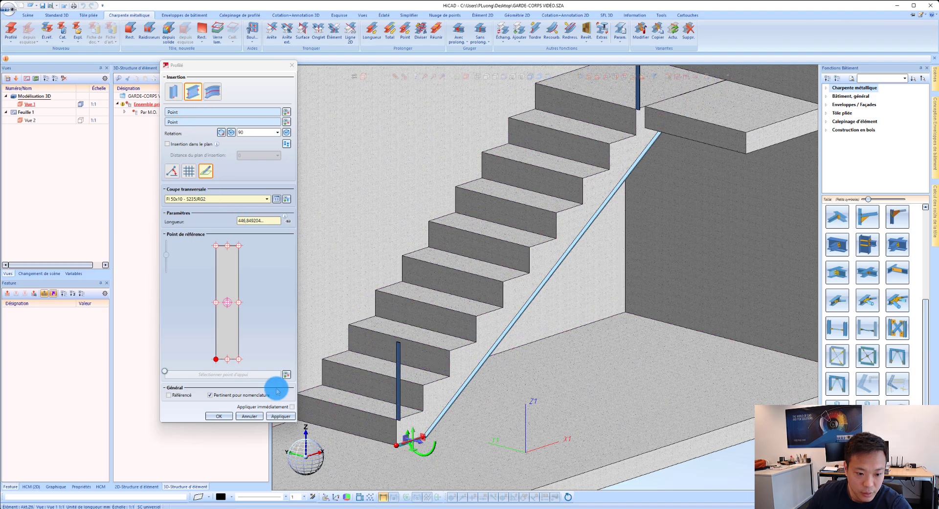
click(282, 415)
Step: Run a sloped 50x10 handrail flat from the top of the lower post to the top of the upper post
scroll(381, 384, up, 2)
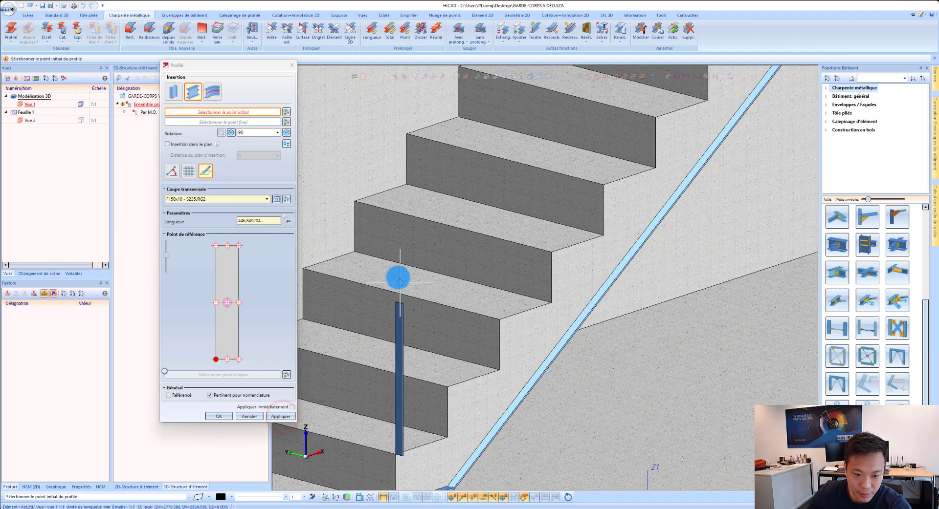
scroll(376, 247, up, 2)
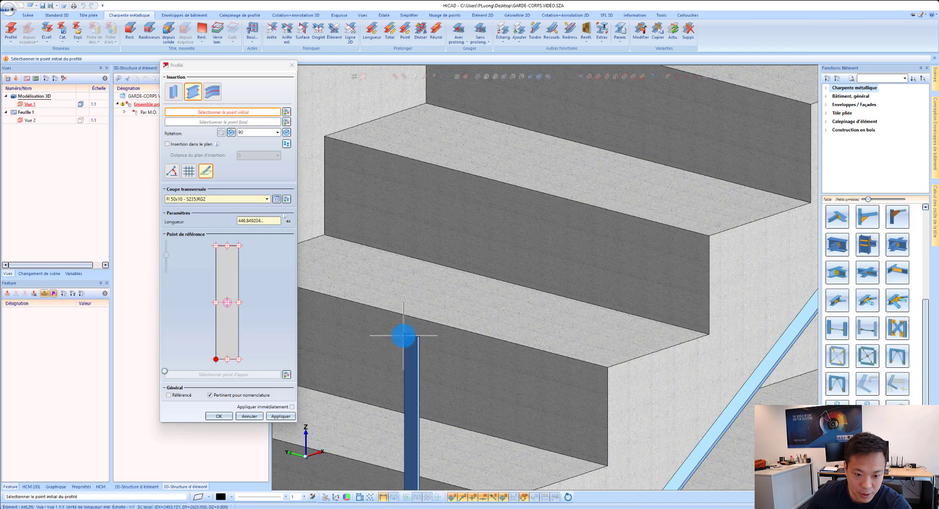
click(405, 335)
scroll(435, 381, down, 5)
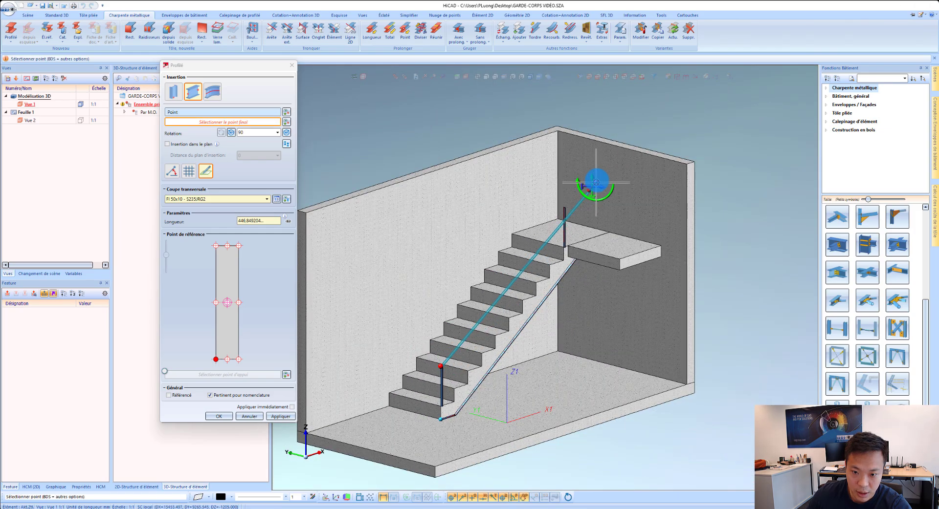
scroll(524, 236, up, 5)
scroll(524, 236, up, 4)
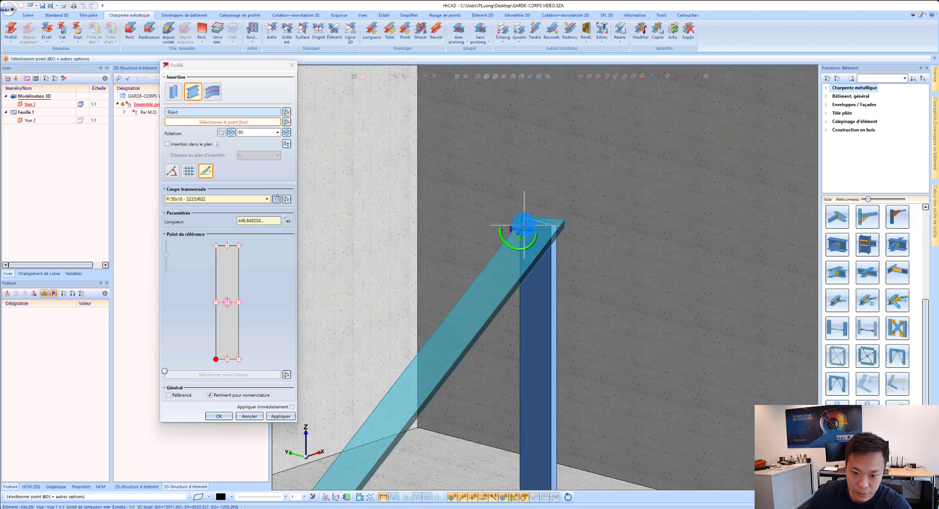
click(523, 220)
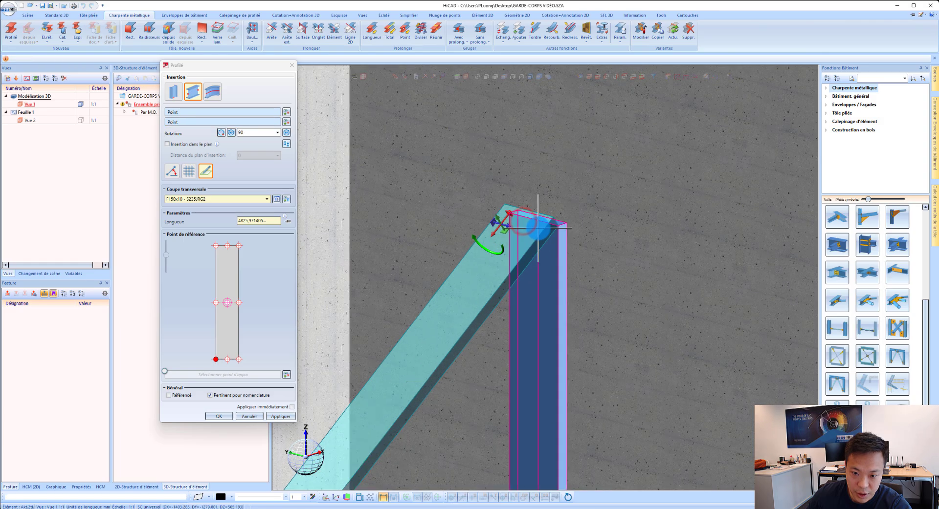
Step: Reverse the handrail flat's direction, insert it and finish the profile insertion
click(285, 144)
scroll(551, 211, down, 10)
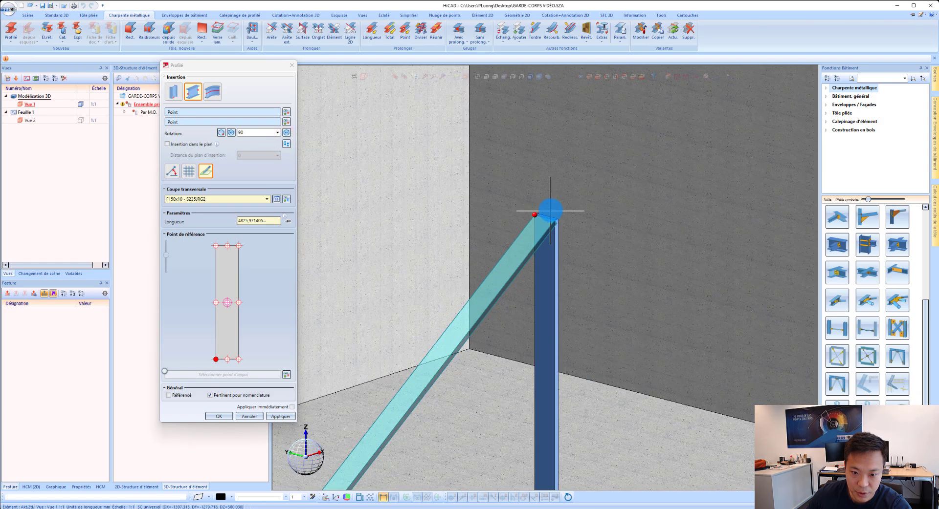
scroll(439, 379, down, 3)
scroll(435, 347, up, 5)
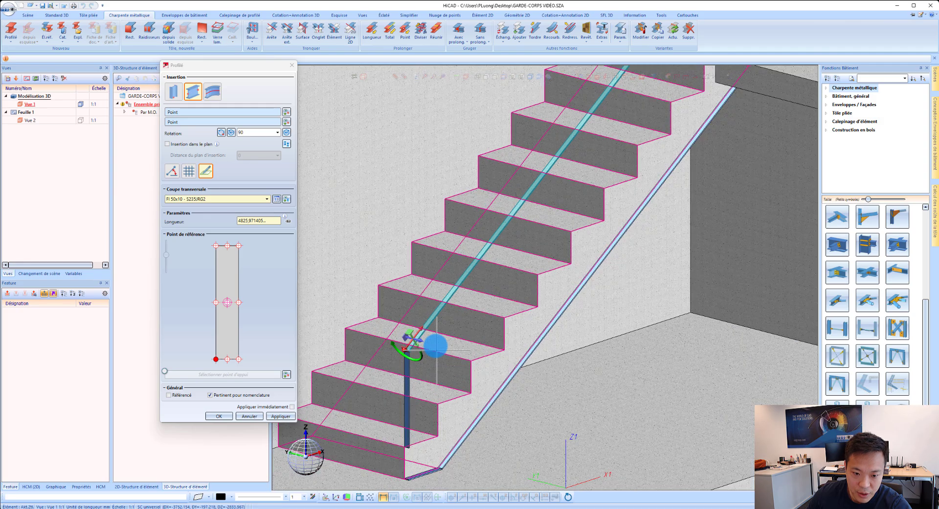
click(435, 345)
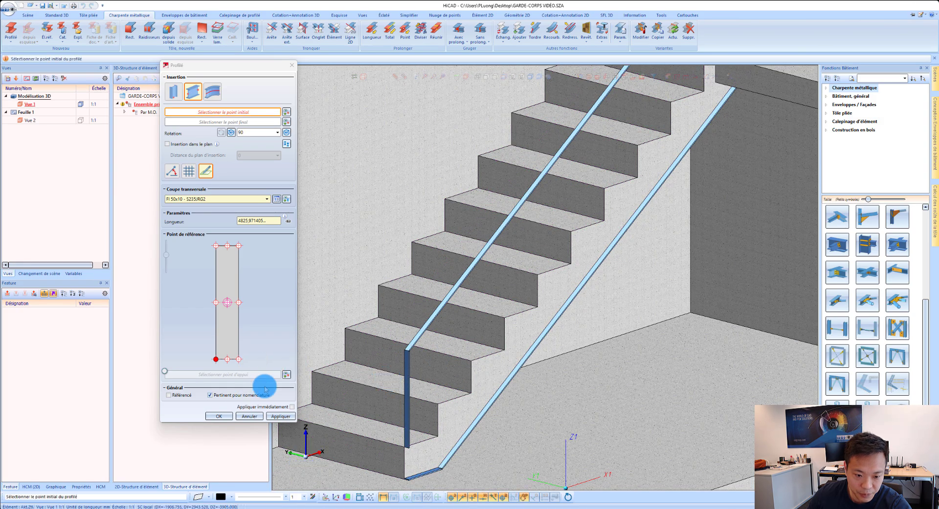
click(221, 417)
Step: Move the bottom flat up 20 mm along the direction of the lower post's vertical edge
scroll(411, 384, down, 3)
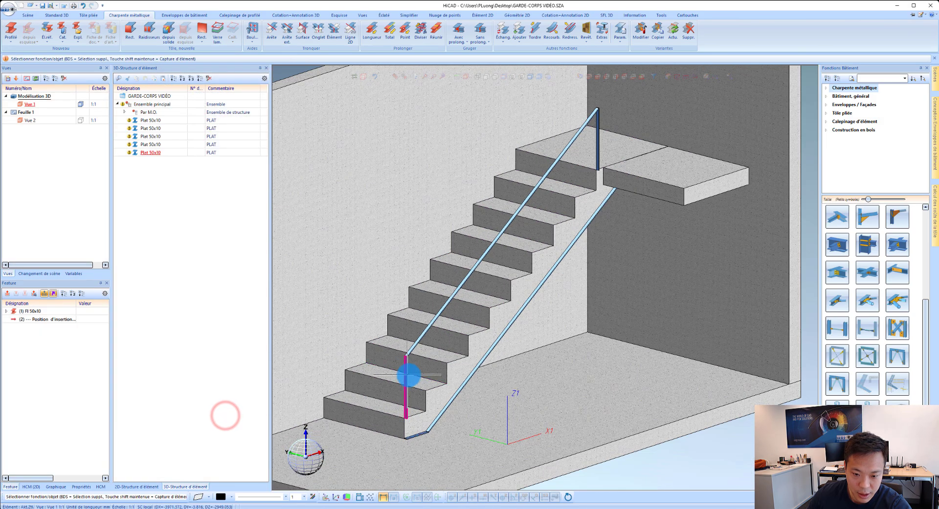
scroll(410, 424, up, 6)
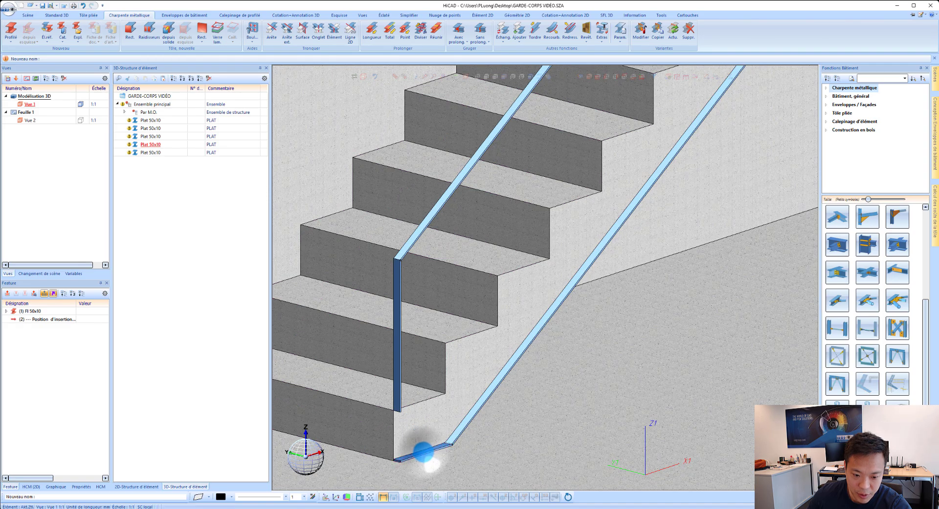
right_click(421, 449)
click(467, 191)
scroll(413, 438, up, 5)
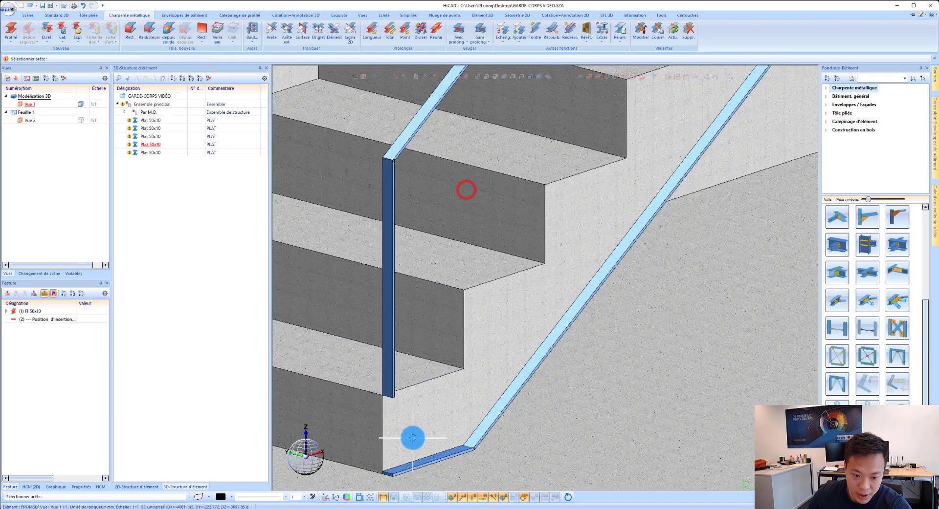
click(382, 365)
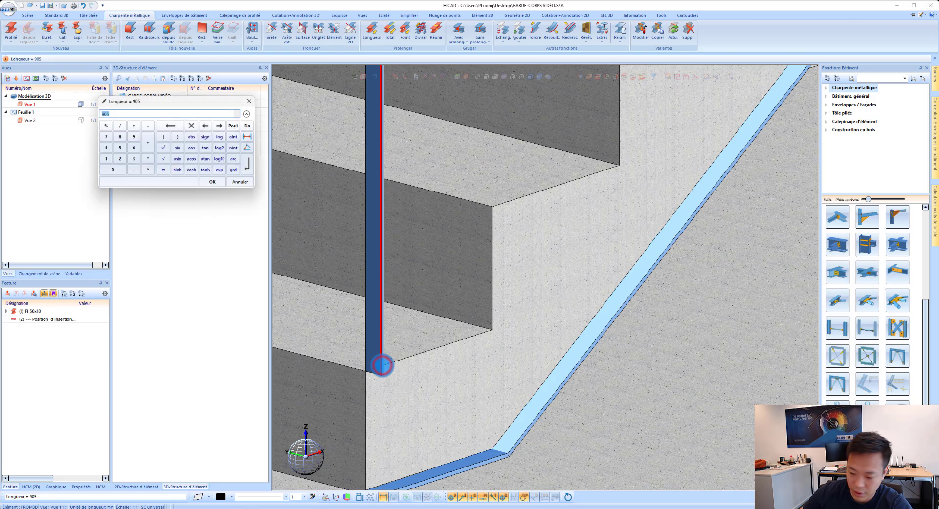
text(20)
key(Return)
scroll(470, 398, down, 3)
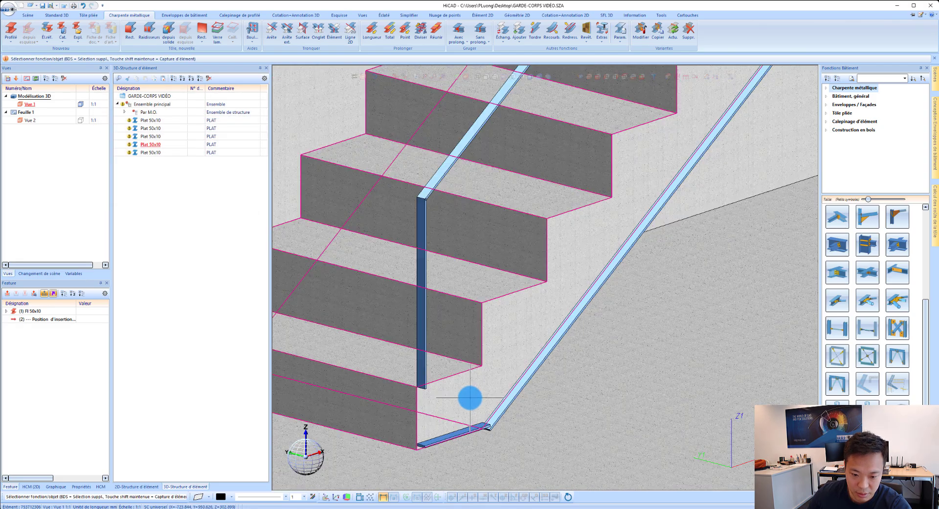
Step: Extend the lower post's bottom end to the bottom flat using the trim-to-edge function with extension
middle_drag(470, 398, 438, 396)
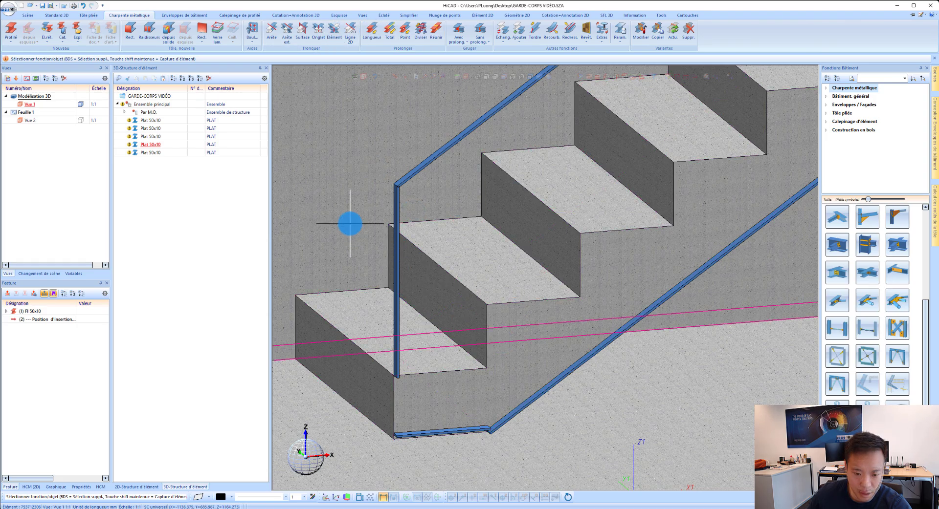
click(272, 30)
scroll(392, 384, up, 4)
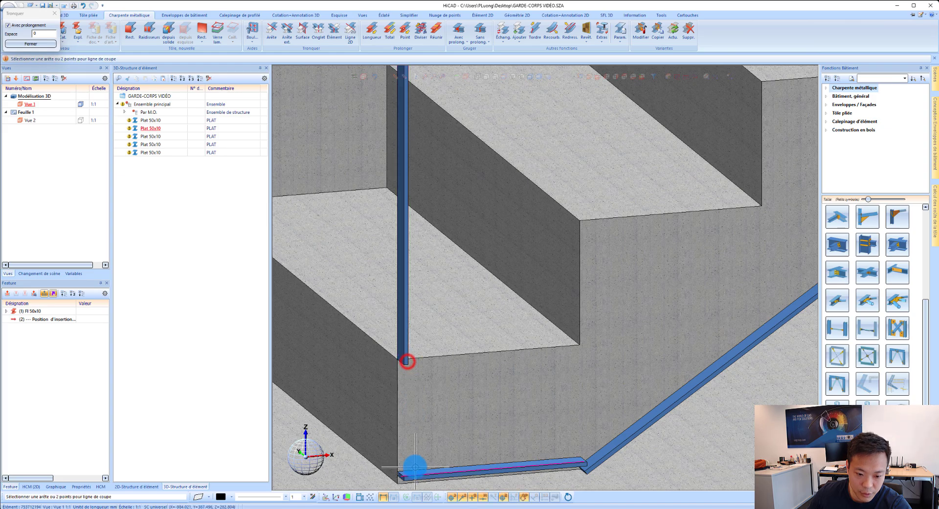
scroll(415, 468, up, 2)
scroll(427, 379, down, 3)
scroll(431, 421, up, 3)
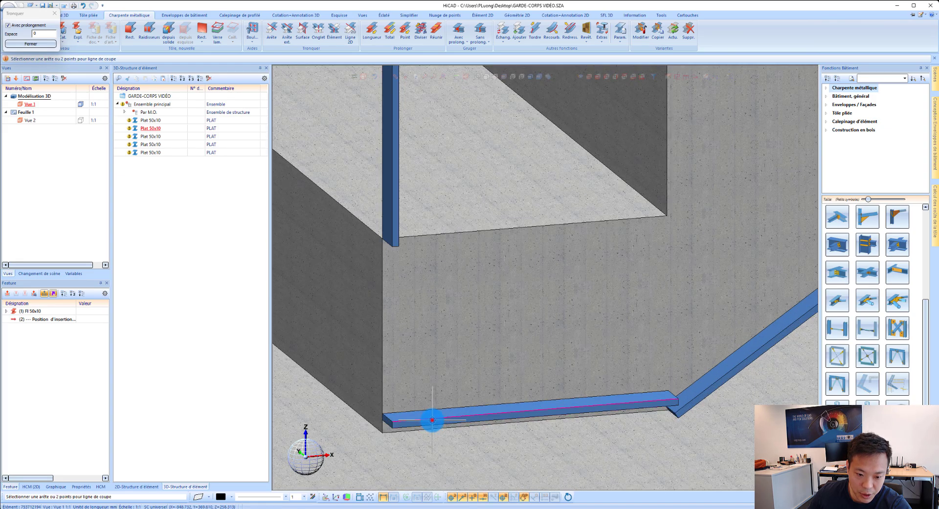
click(432, 420)
Step: Trim the lower post's top end to the handrail's edge, and the handrail's lower end to the post's edge
scroll(423, 338, down, 5)
scroll(435, 205, up, 5)
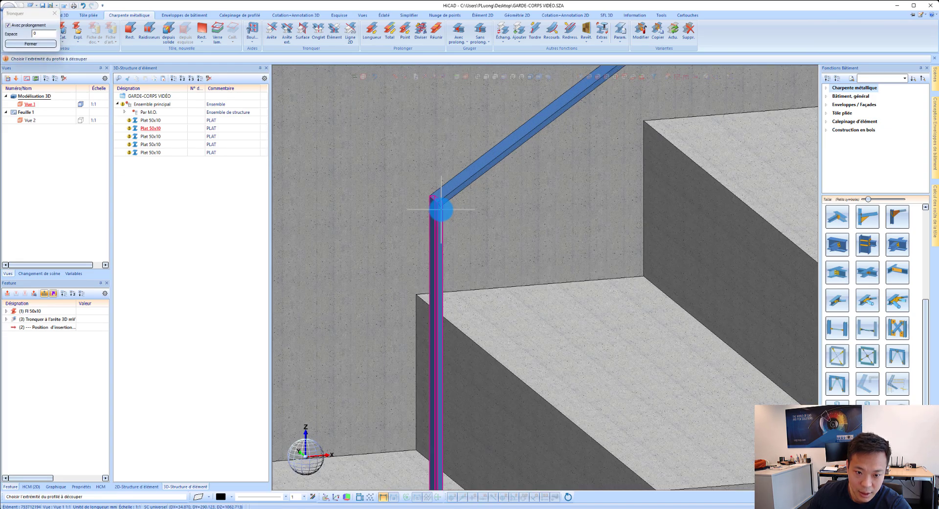
click(441, 210)
scroll(442, 207, up, 3)
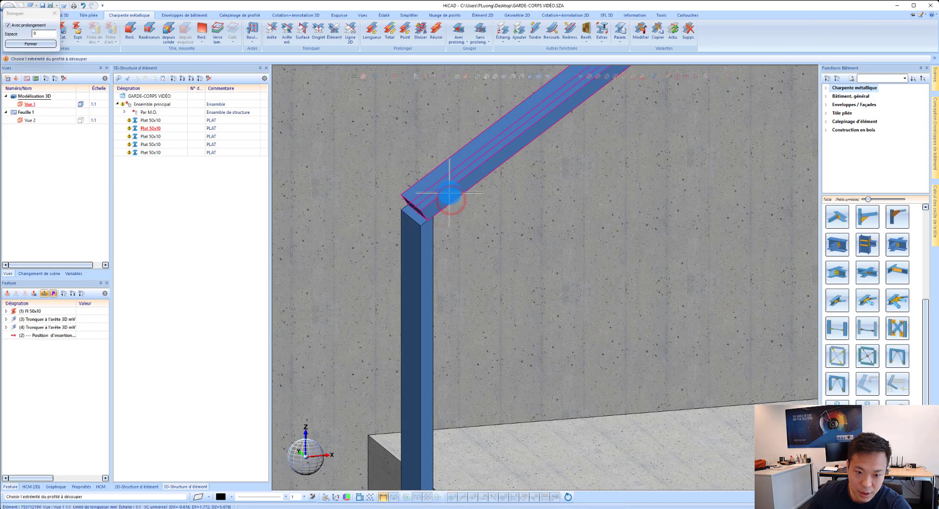
click(449, 196)
click(425, 237)
Step: Extend the upper post's bottom end down to the edge of the lower sloped flat
scroll(366, 299, down, 10)
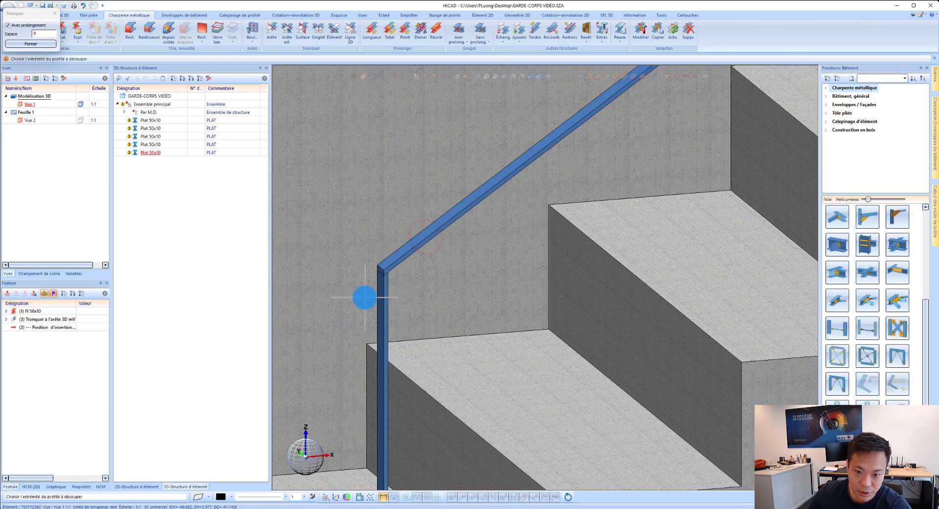
scroll(591, 136, up, 3)
scroll(597, 256, up, 2)
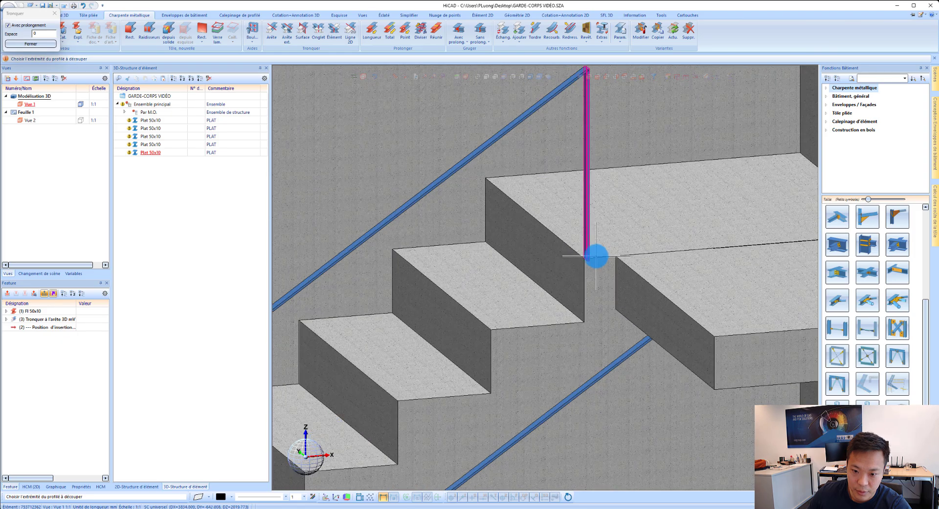
scroll(583, 248, up, 3)
click(581, 237)
scroll(633, 321, down, 4)
scroll(624, 310, up, 4)
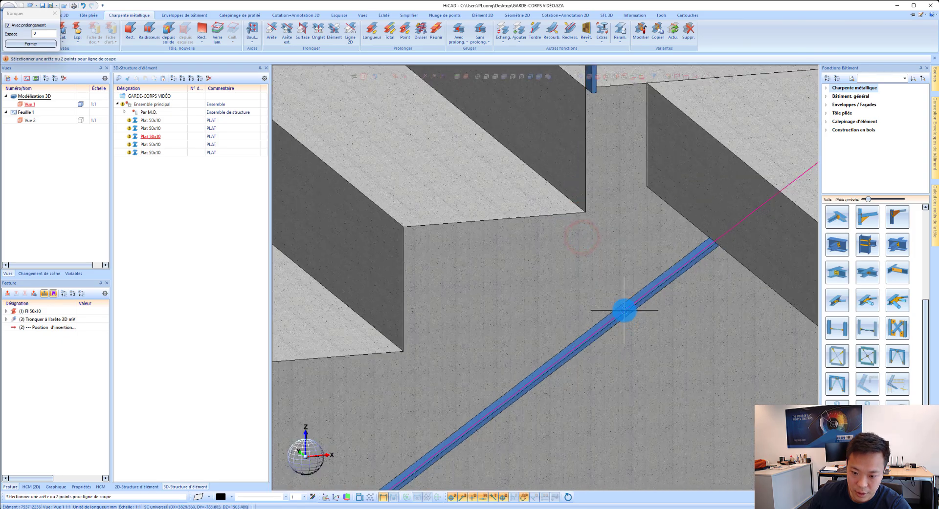
click(625, 313)
scroll(617, 323, down, 4)
scroll(606, 329, up, 4)
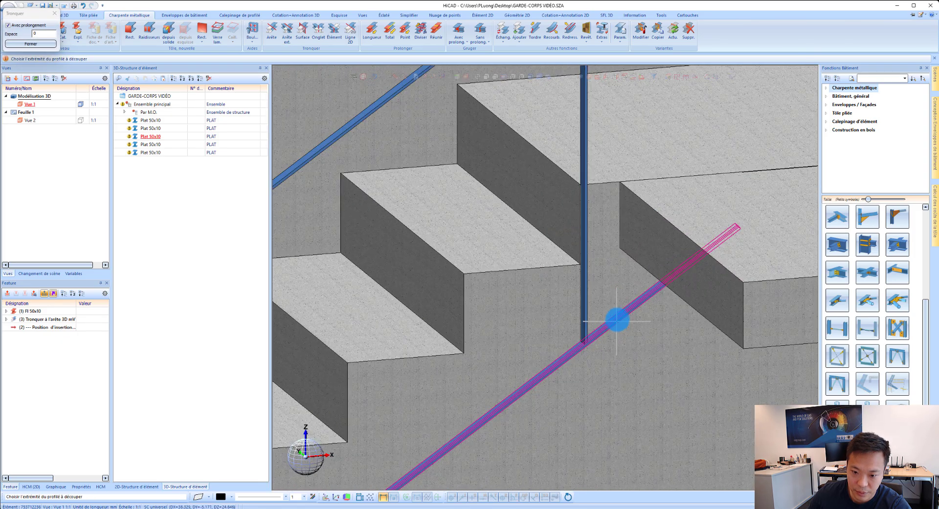
Step: Trim the upper end of the lower sloped flat to the edge of the upper post
click(661, 279)
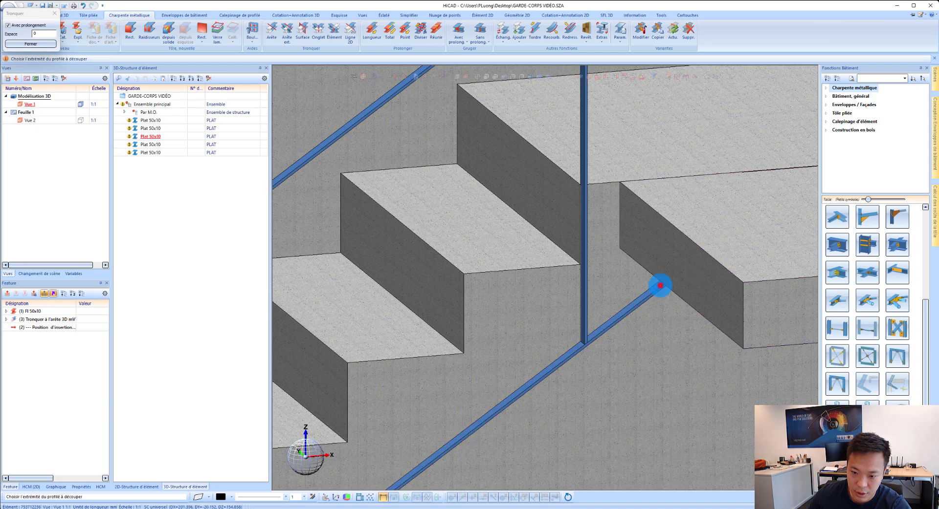
scroll(656, 282, up, 3)
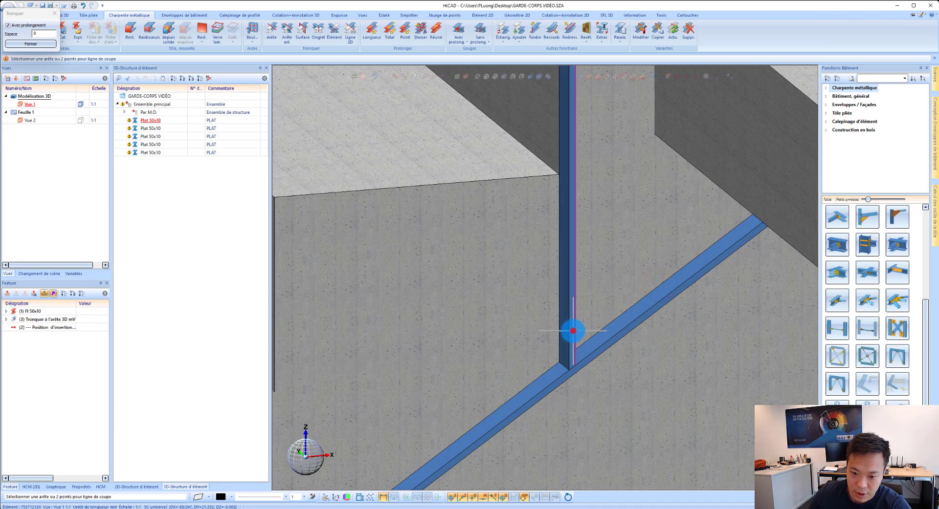
click(573, 331)
scroll(606, 323, down, 4)
Step: Trim the handrail's upper end to the upper post's edge, and the upper post's top end to the handrail's edge
scroll(585, 153, up, 4)
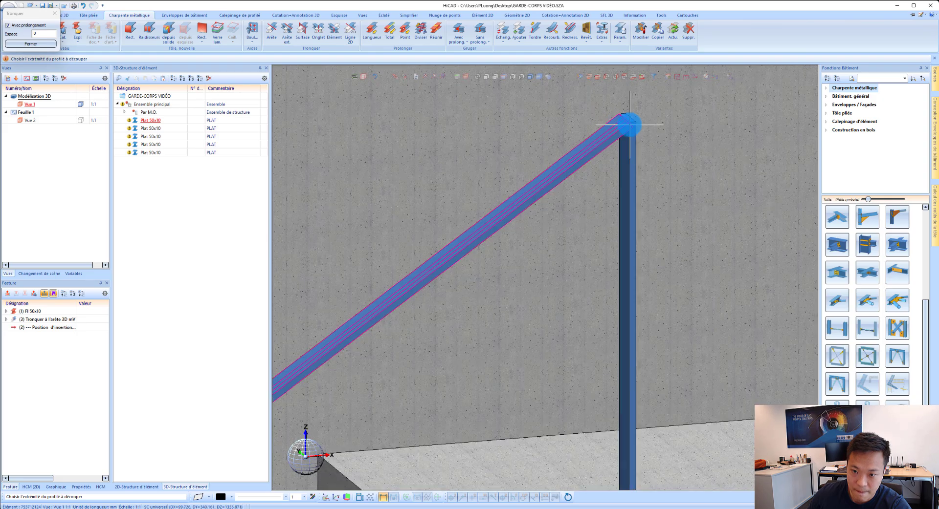
click(622, 128)
scroll(636, 134, up, 2)
click(637, 137)
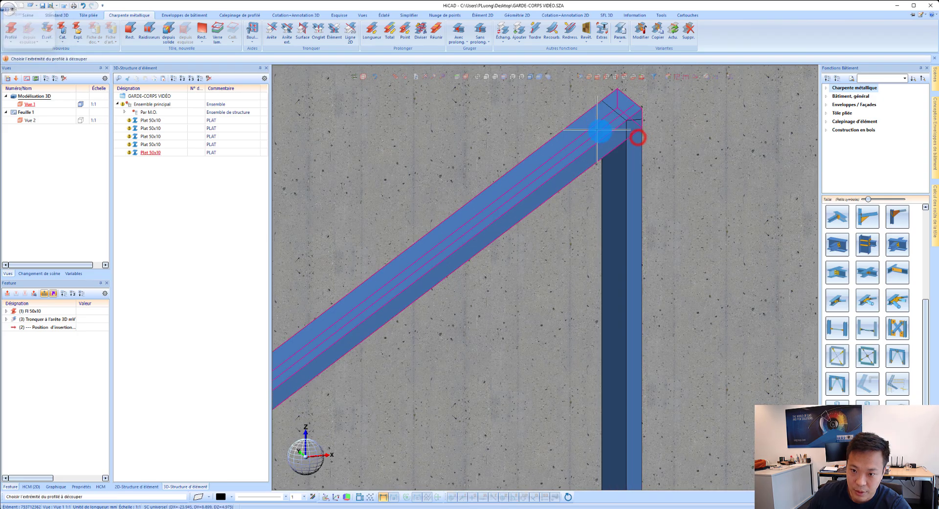
click(615, 148)
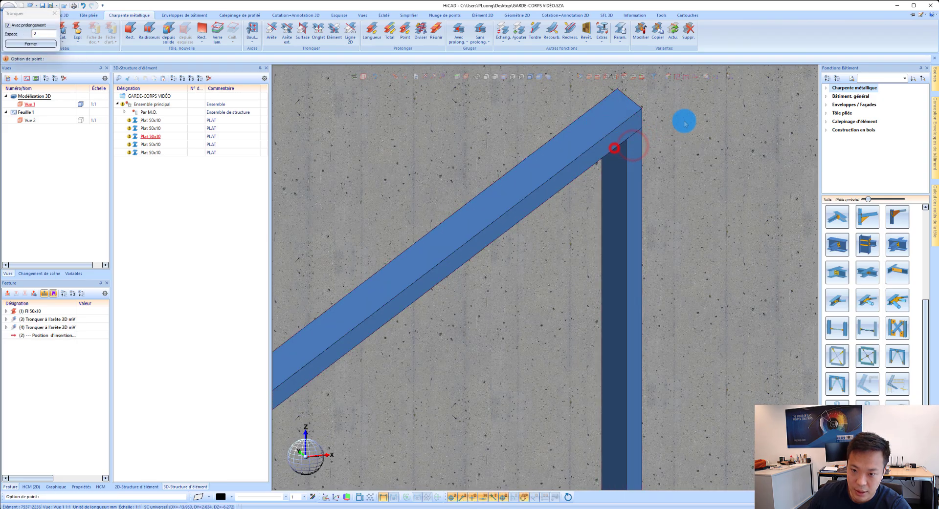
scroll(656, 119, down, 5)
click(657, 122)
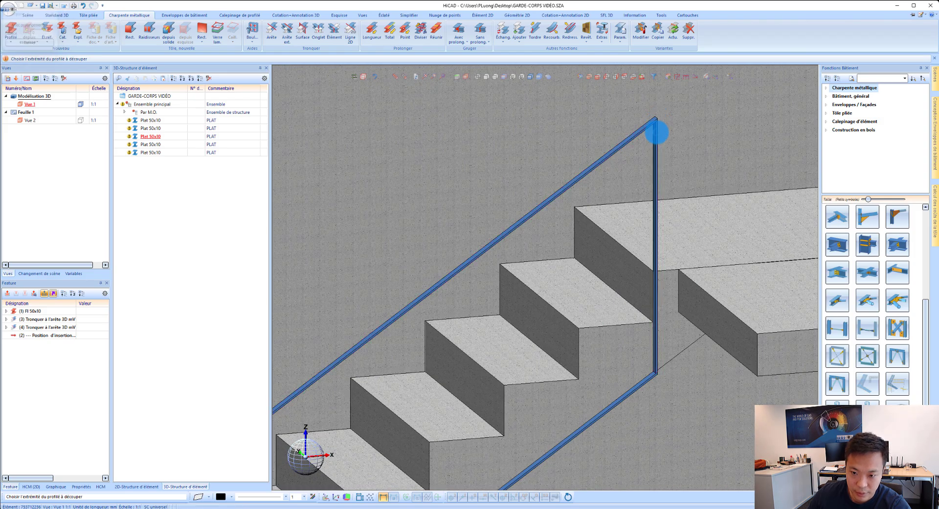
scroll(662, 134, down, 5)
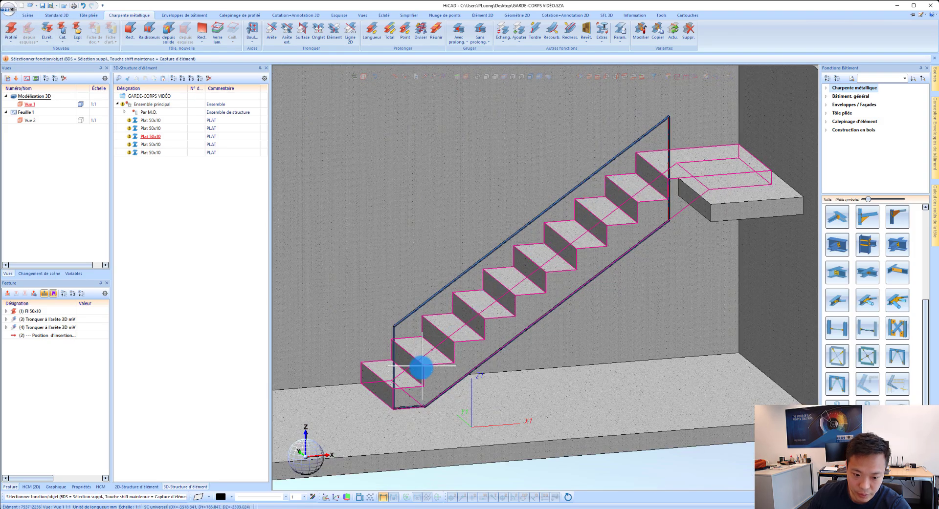
Step: Mitre the corner between the short horizontal bottom flat and the lower sloped flat
scroll(410, 421, up, 6)
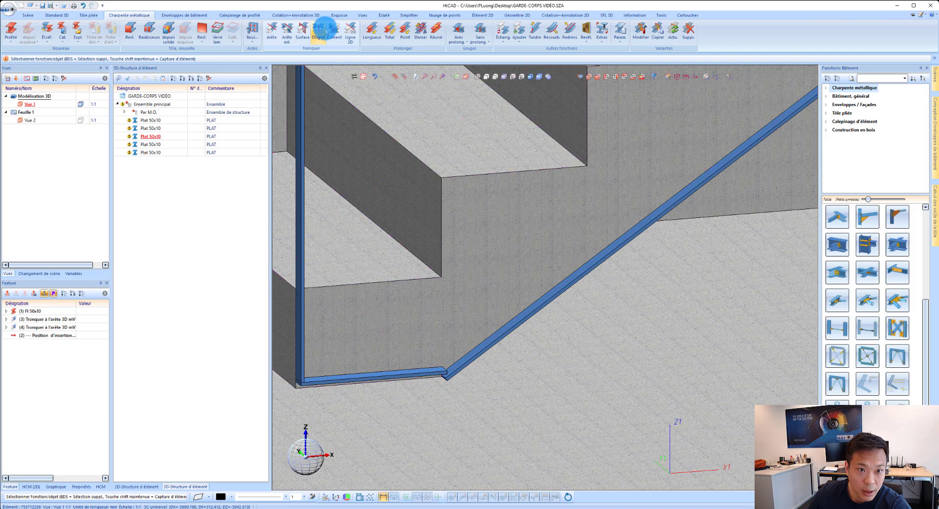
click(326, 31)
click(442, 370)
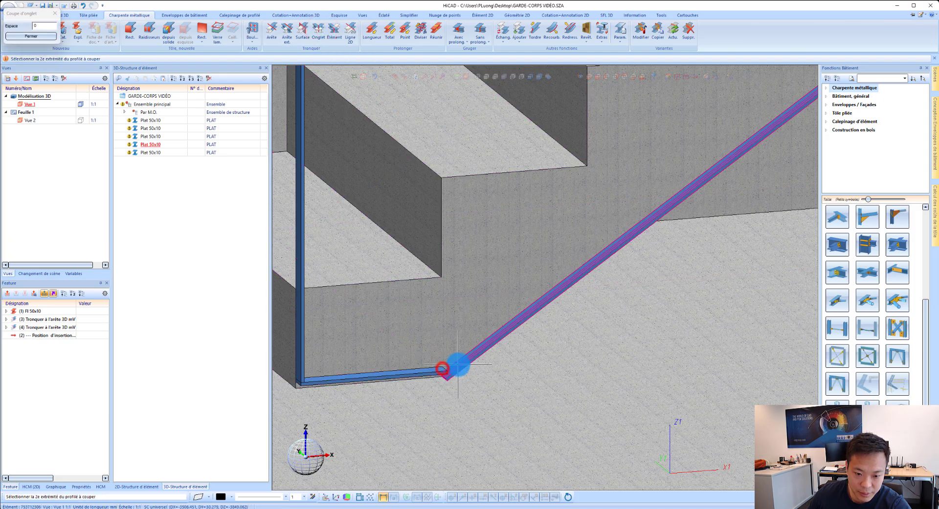
click(500, 330)
scroll(371, 383, down, 5)
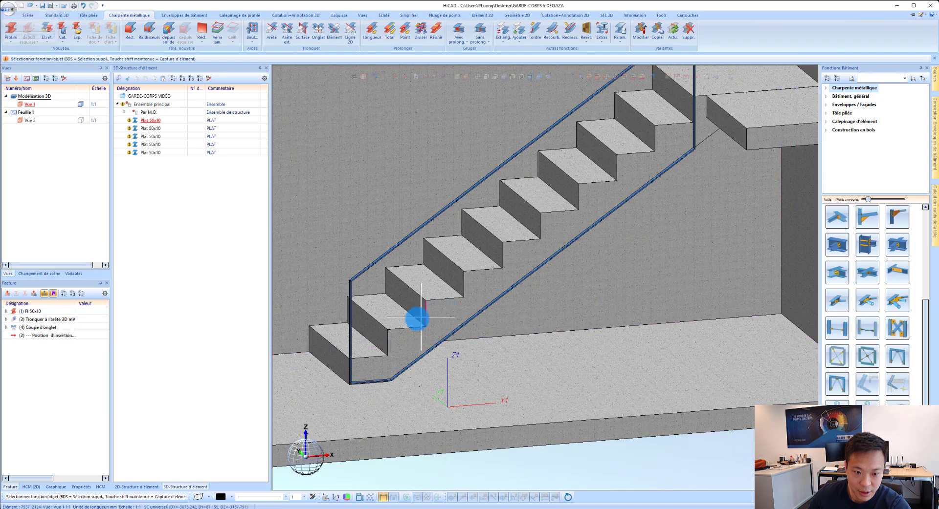
scroll(517, 281, down, 3)
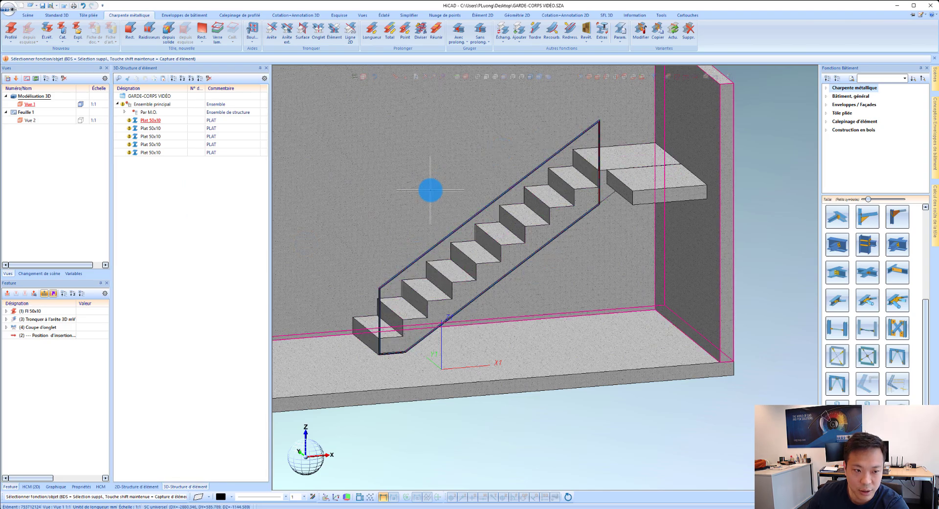
Step: Create a new assembly and set its ID to Garde-corps 1
right_click(164, 181)
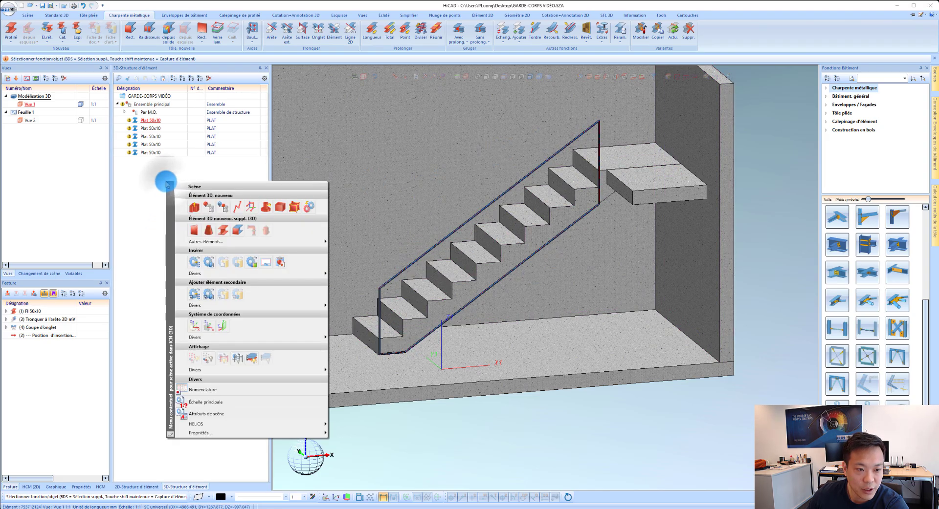
click(225, 206)
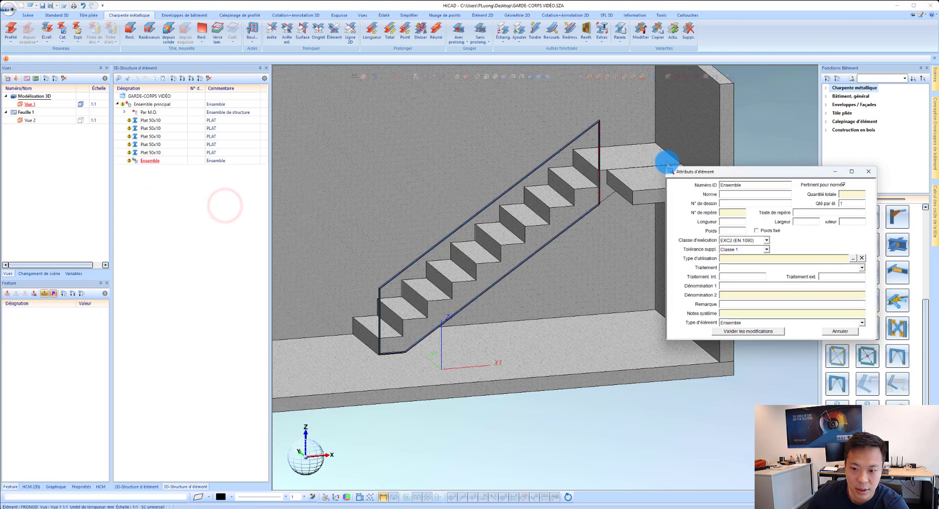
drag(698, 173, 300, 183)
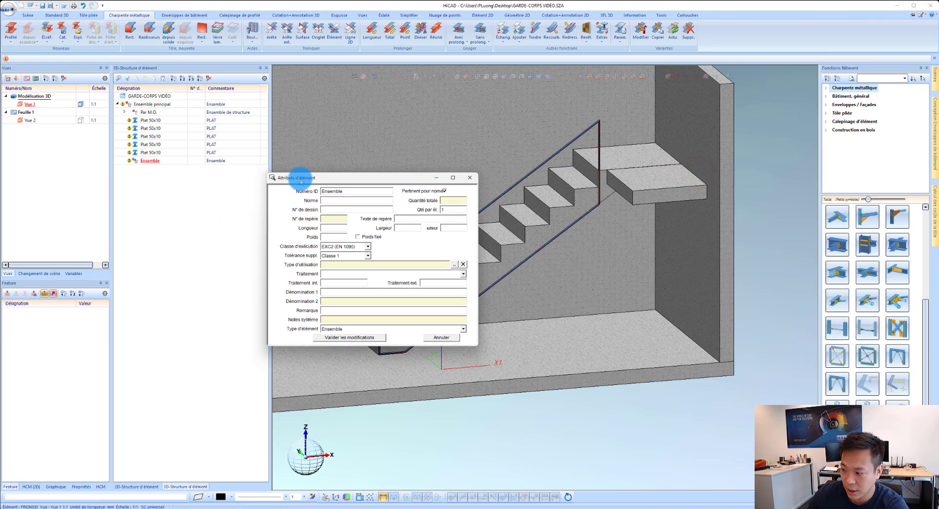
double_click(348, 191)
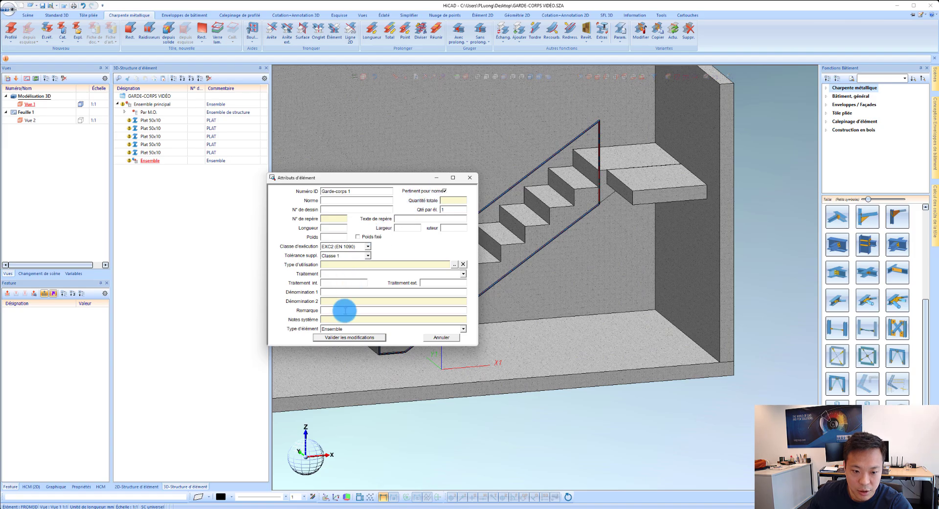
click(344, 338)
Step: Move all five Plat 50x10 profiles into the Garde-corps 1 assembly and save the drawing
click(150, 121)
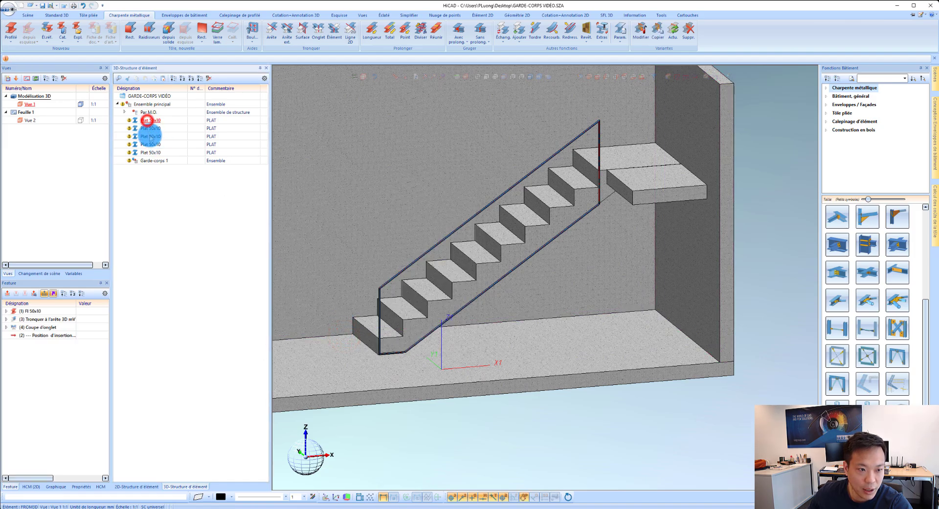
shift+click(153, 152)
mouse_move(153, 152)
mouse_down()
mouse_move(182, 140)
mouse_move(161, 161)
mouse_up()
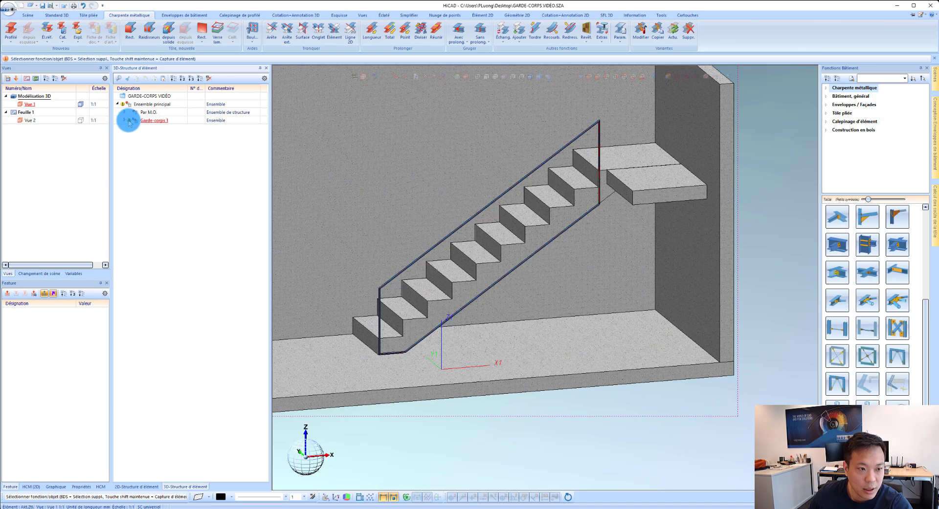
click(10, 9)
click(31, 59)
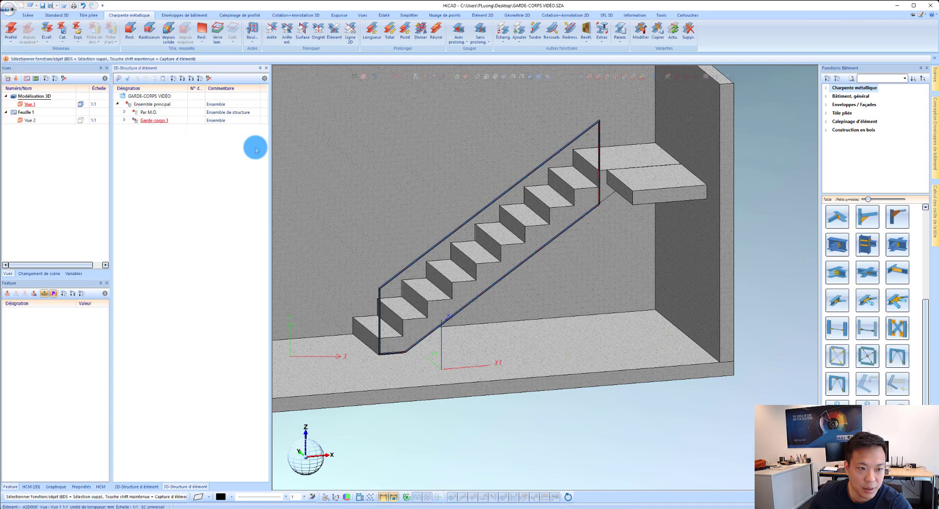
Step: Extend the lower end of the sloped bottom flat to the lower post's edge using the trim-to-edge function with extension
scroll(377, 362, up, 5)
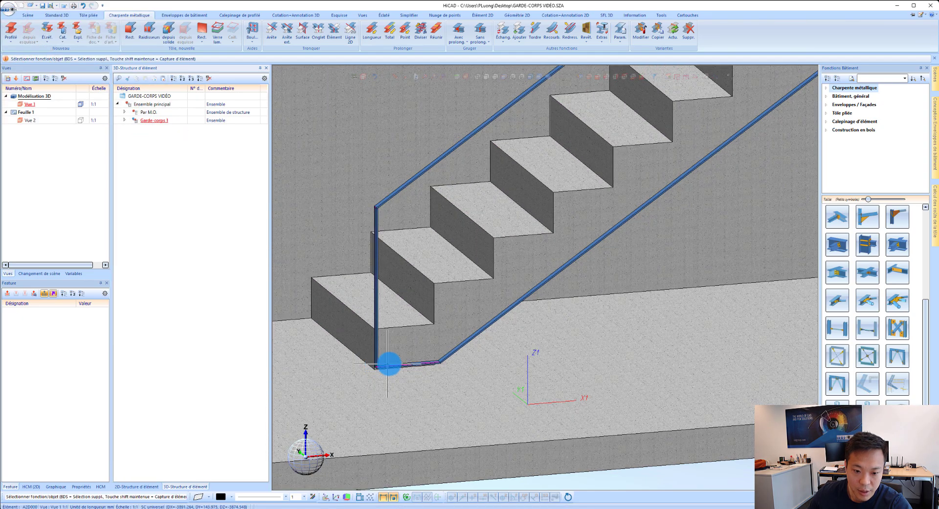
scroll(389, 365, down, 3)
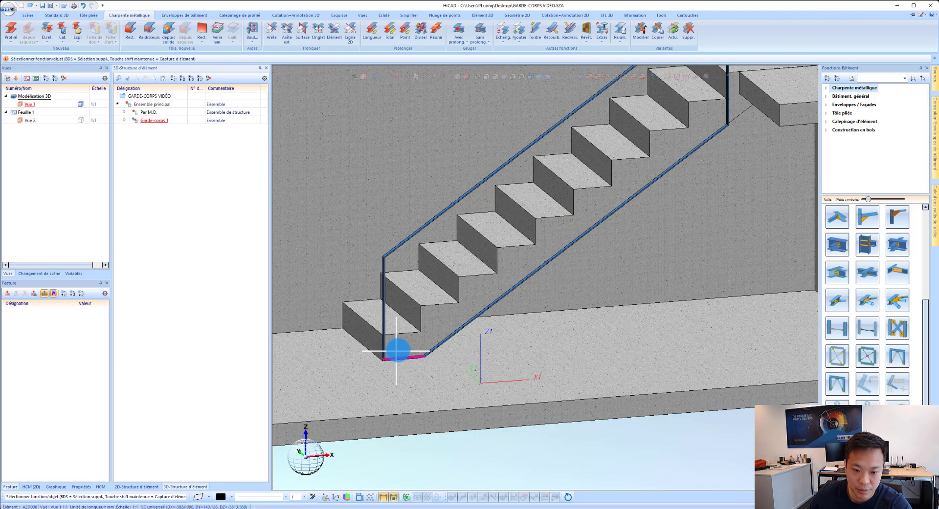
scroll(411, 351, up, 2)
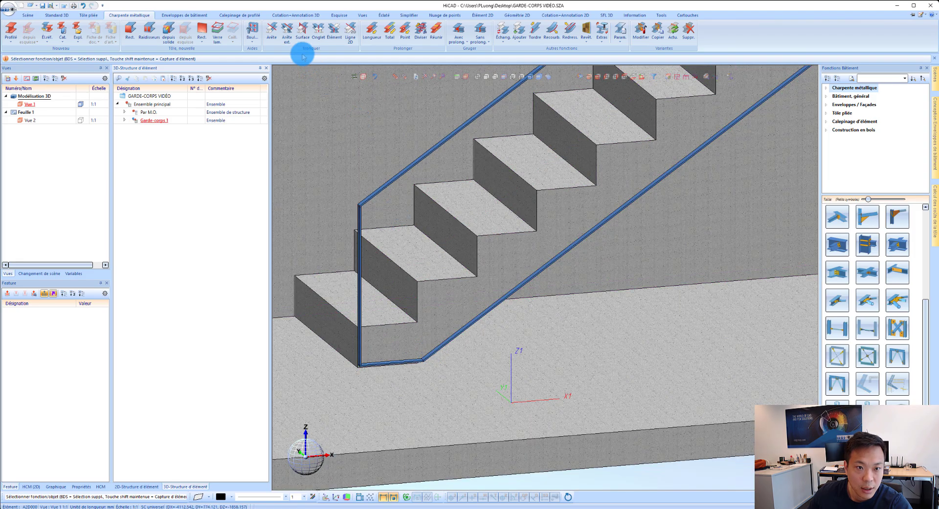
click(271, 30)
scroll(434, 352, up, 2)
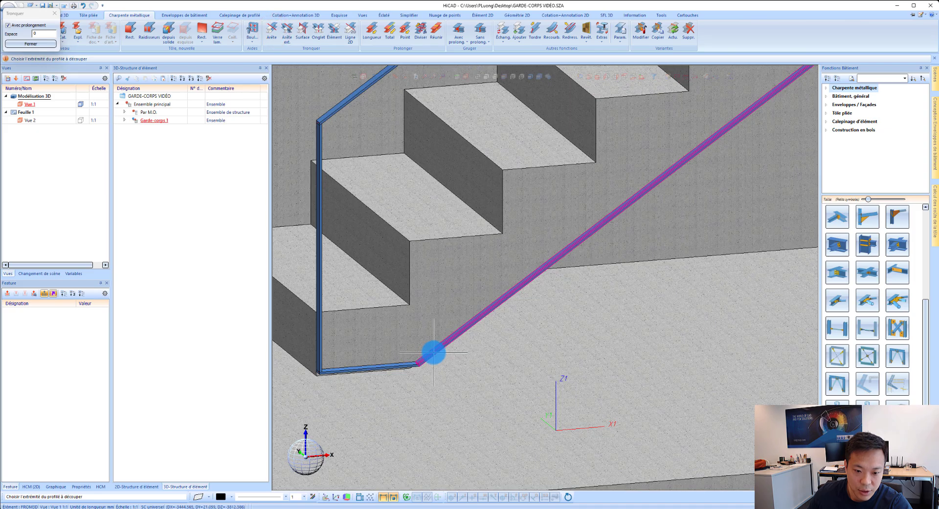
click(434, 353)
scroll(336, 363, up, 3)
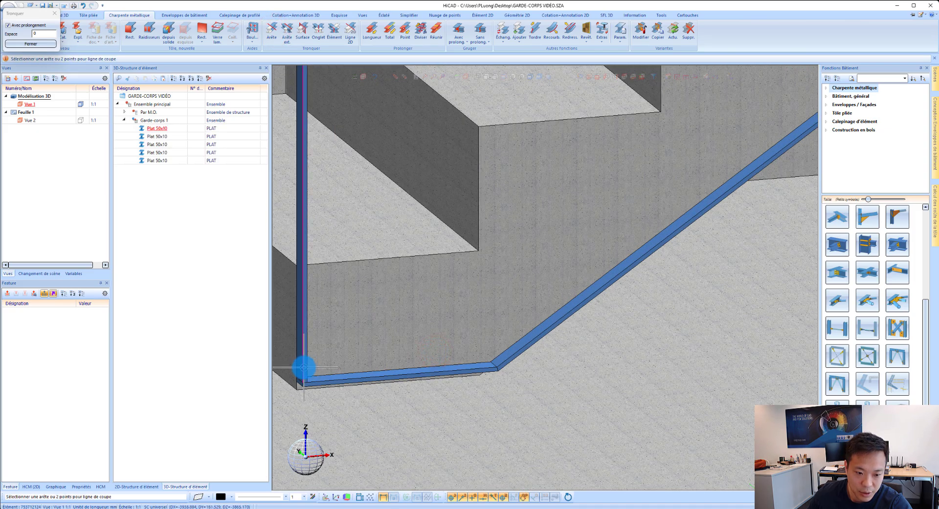
click(489, 322)
scroll(431, 306, down, 3)
key(super+Tab)
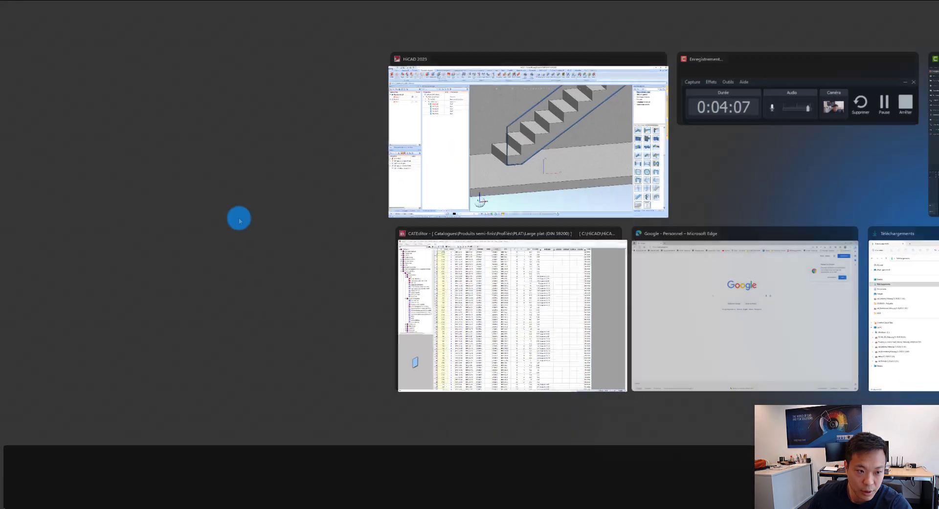
click(459, 171)
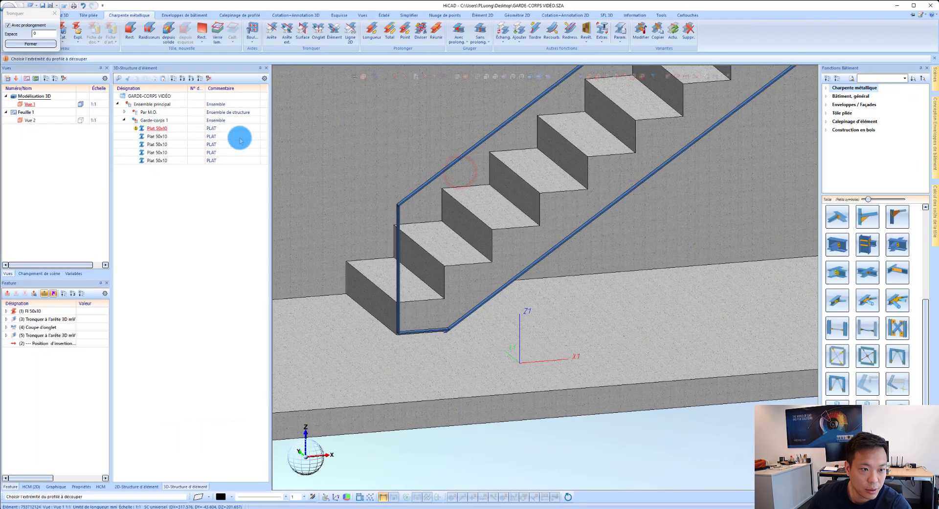
click(36, 44)
Step: Hide the Par M.O. concrete structure so only the railing frame is displayed
click(148, 114)
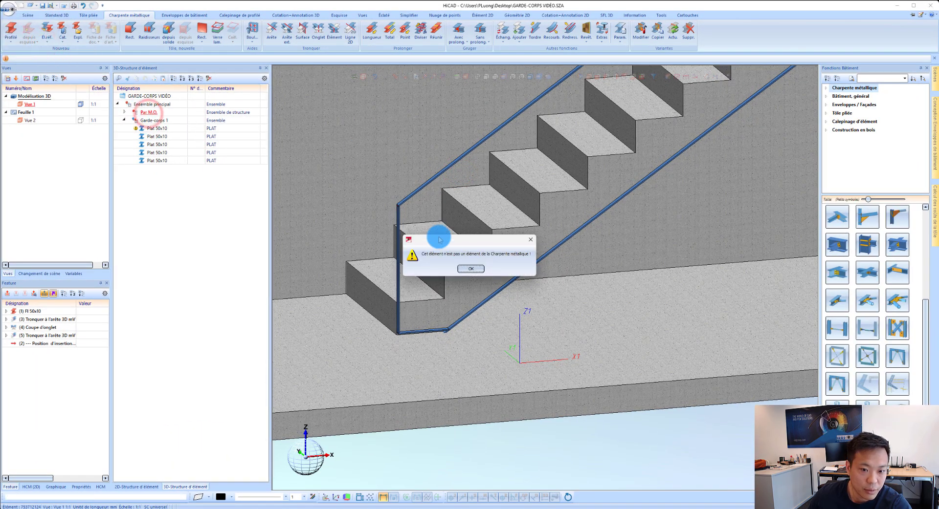
click(471, 268)
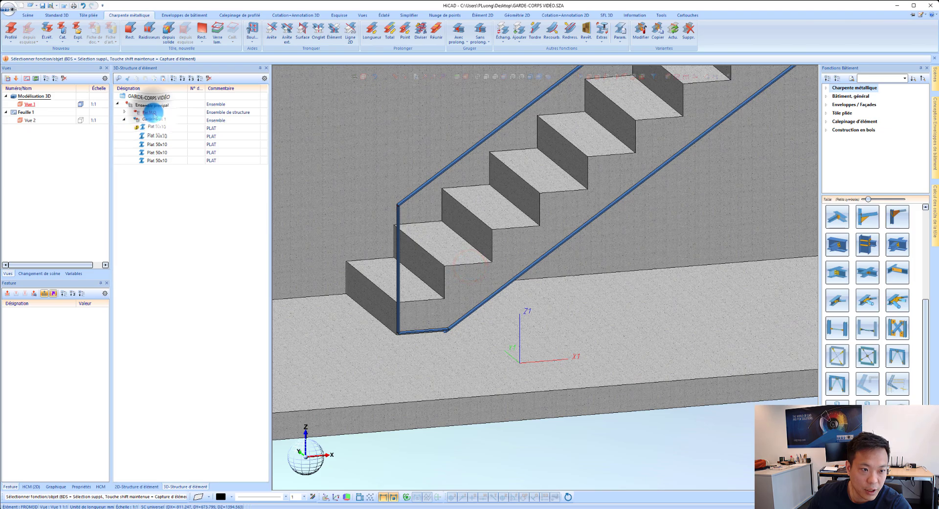
right_click(149, 112)
click(184, 157)
scroll(360, 307, down, 4)
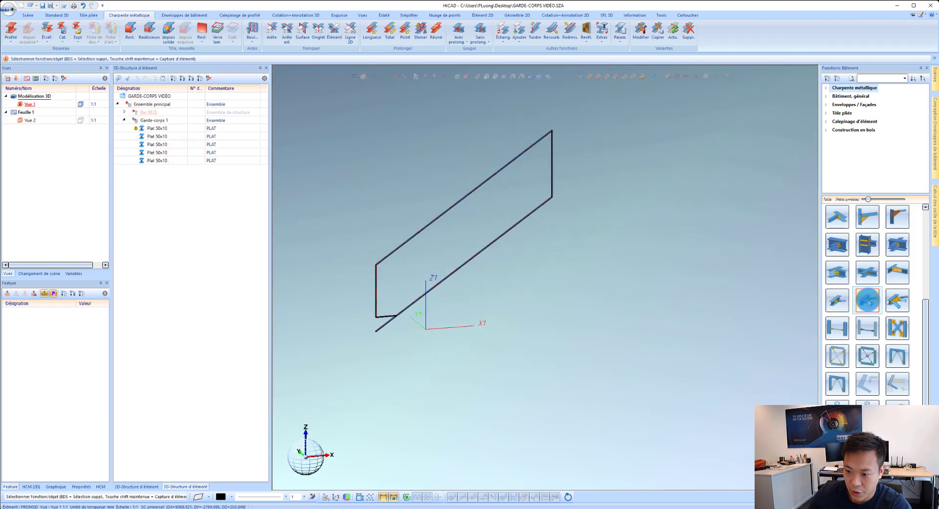
Step: Start the profile bar configurator and choose the 40x10 flat in S235JR from PLAT Acier/Inox (DIN EN 10058) as the semi-finished product
scroll(868, 301, up, 5)
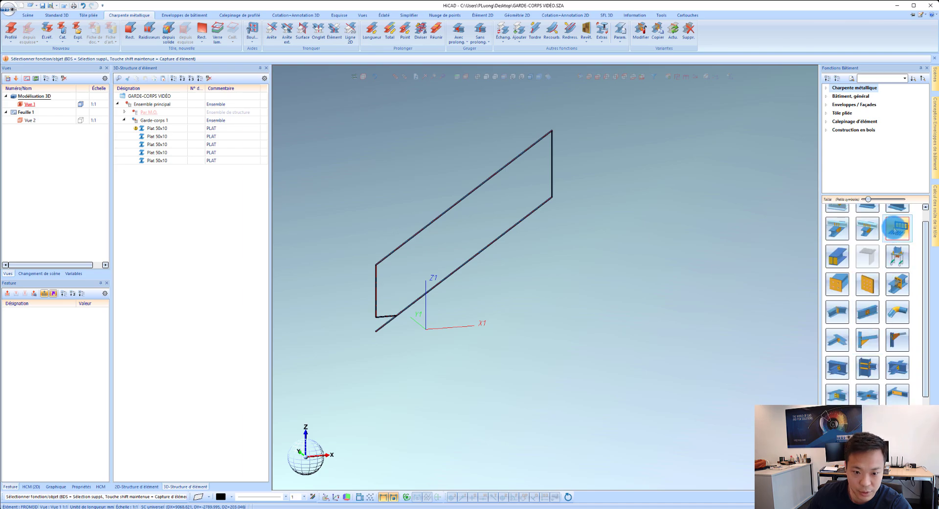
click(893, 228)
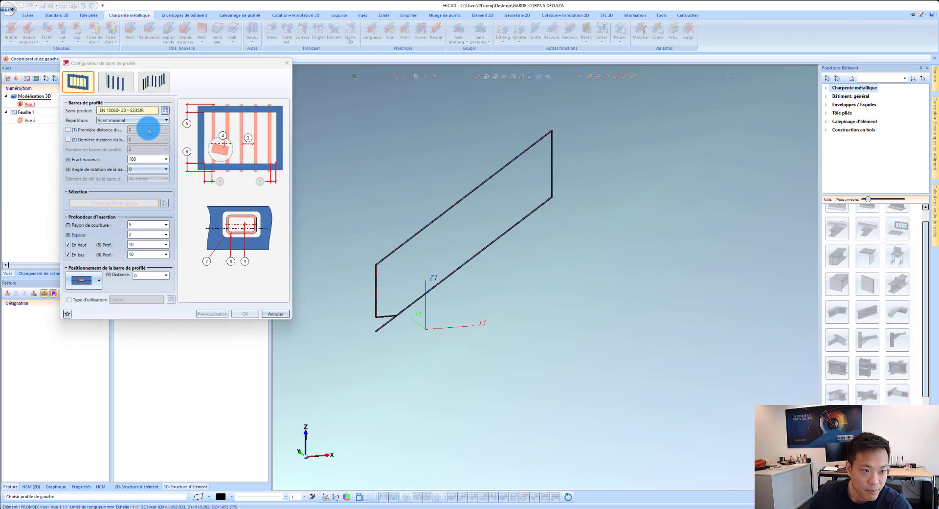
click(165, 111)
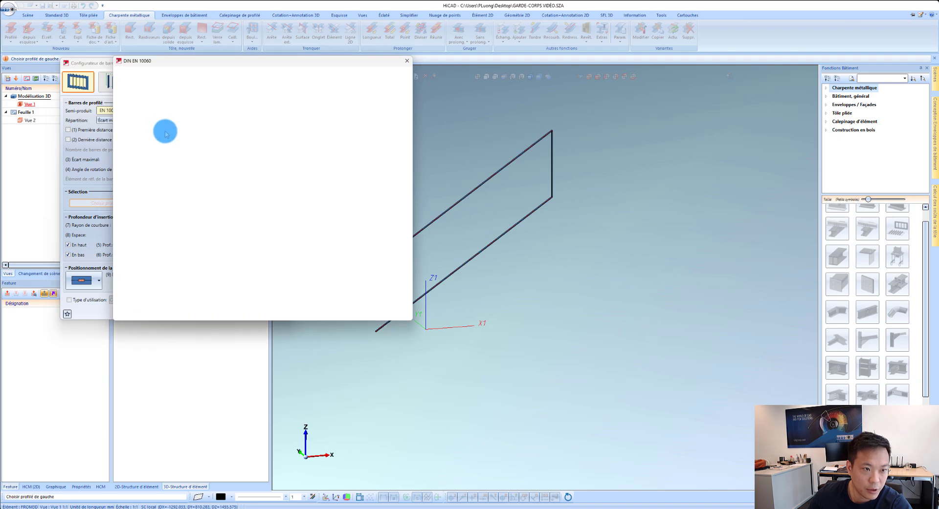
scroll(178, 161, up, 5)
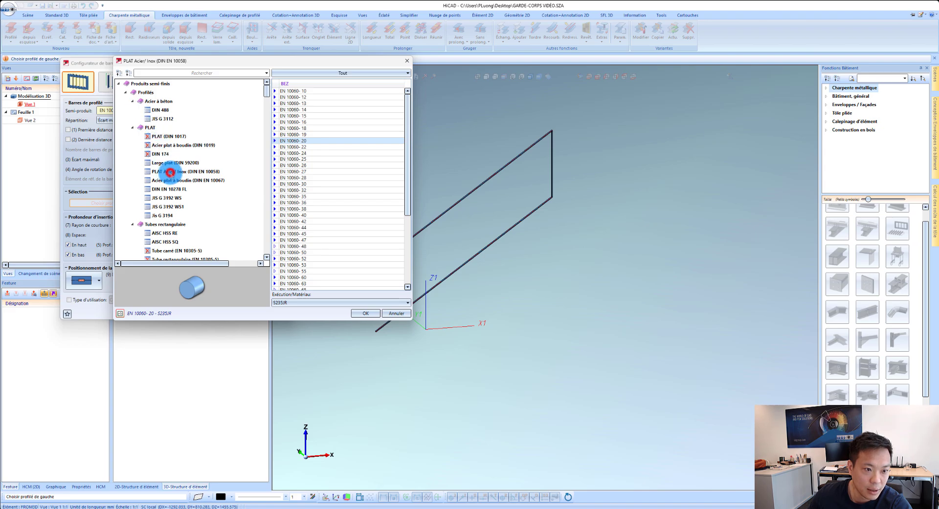
click(169, 171)
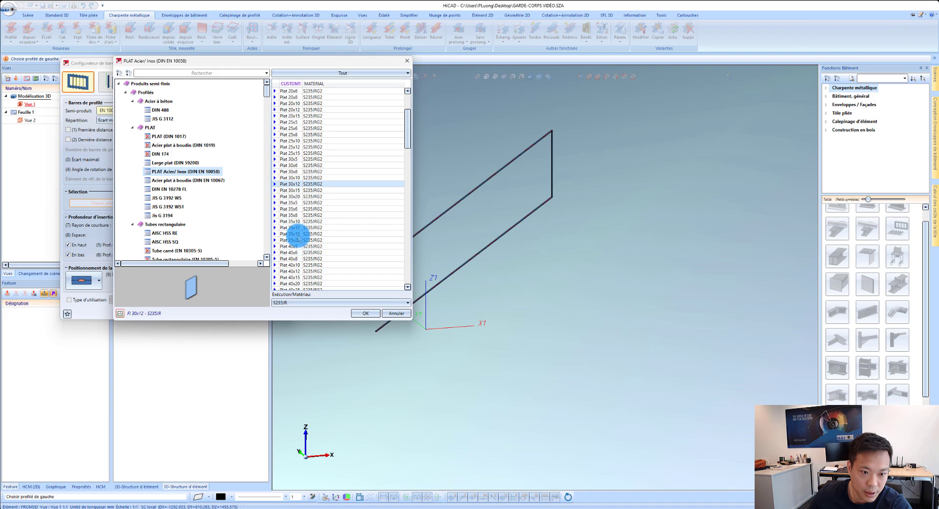
click(300, 265)
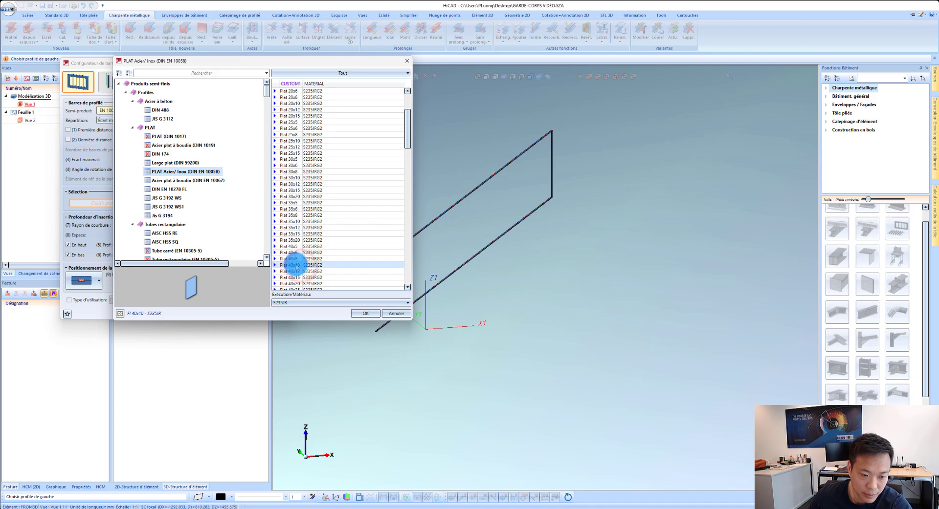
click(366, 313)
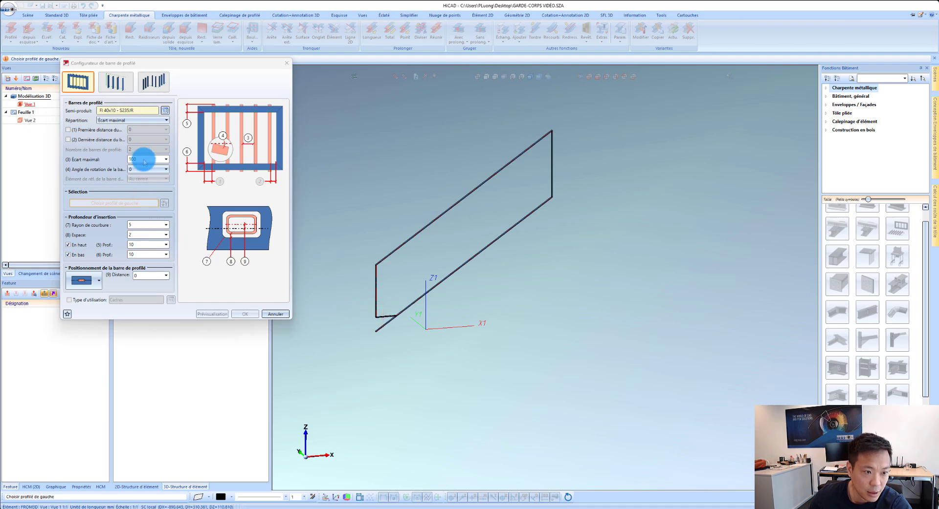
Step: Set the maximum bar gap to 118, the bend radius to 1 and the clearance to 0, and disable the upper and lower insertion depths
click(144, 160)
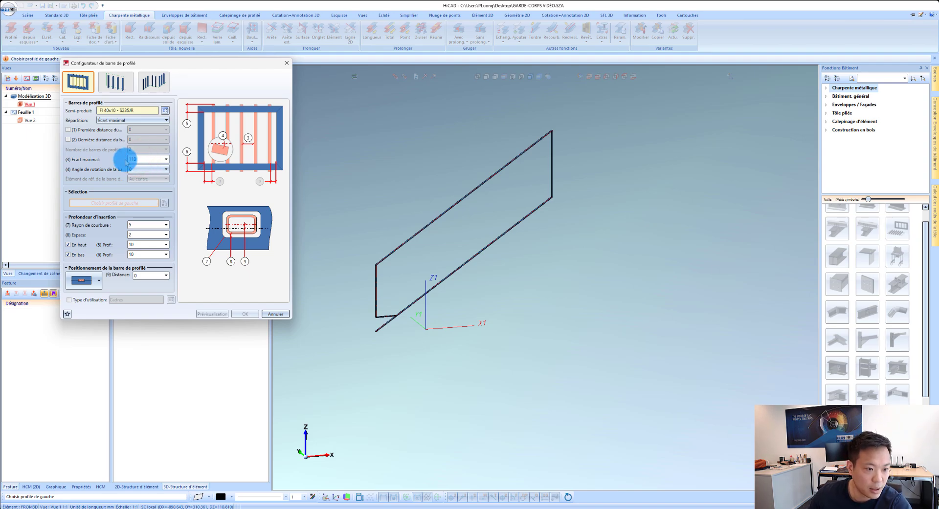
click(76, 245)
click(78, 255)
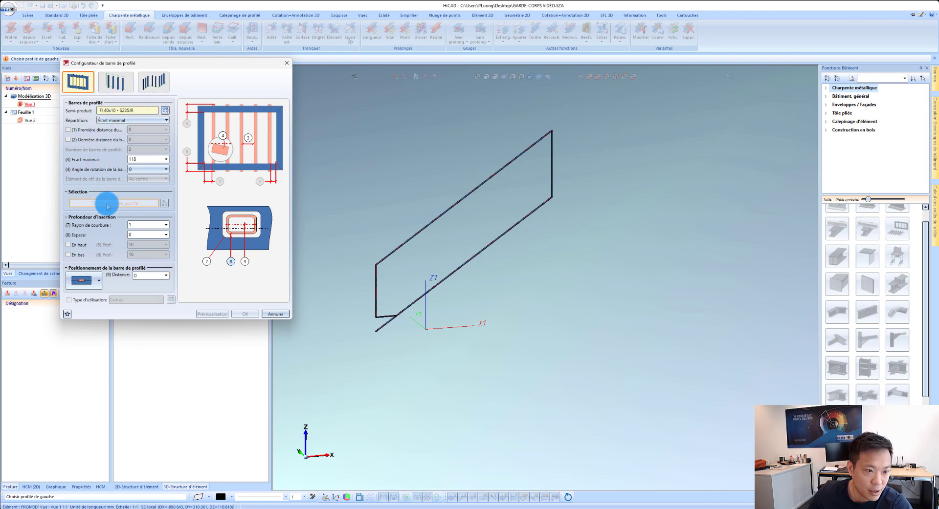
Step: Choose the lower post, upper post, sloped top flat and sloped bottom flat as the frame profiles and preview the bar infill
click(131, 204)
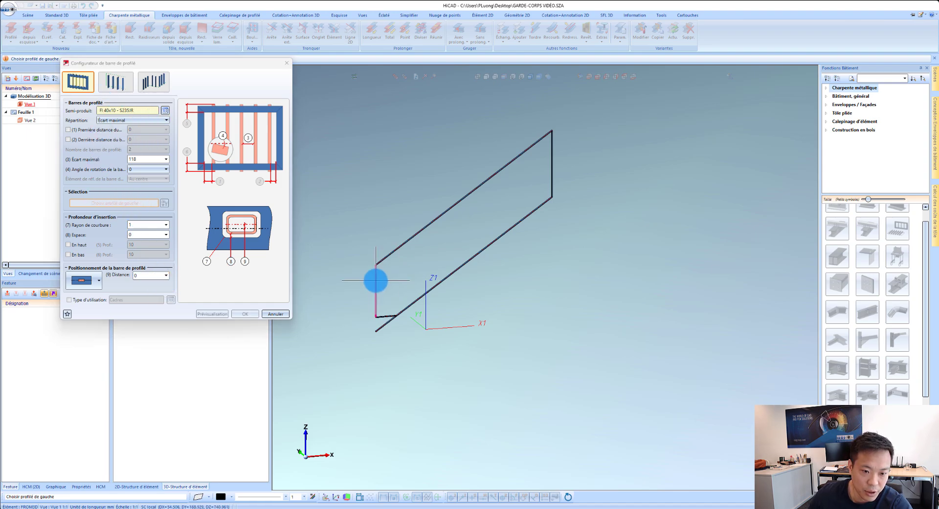
click(375, 281)
click(549, 175)
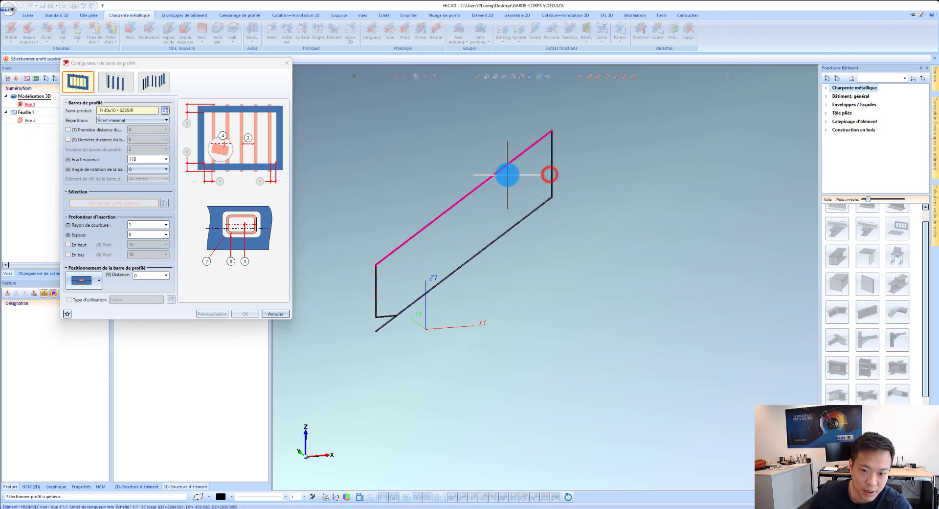
click(507, 175)
click(521, 222)
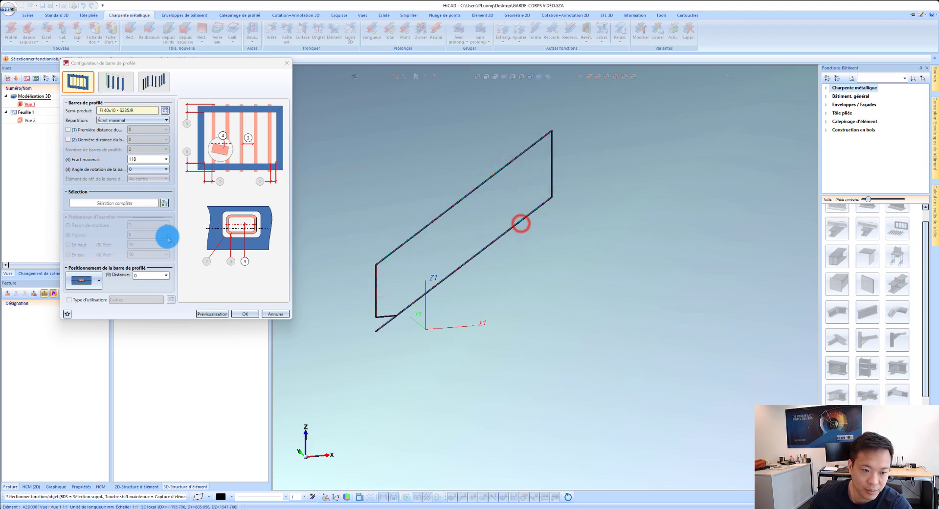
click(205, 315)
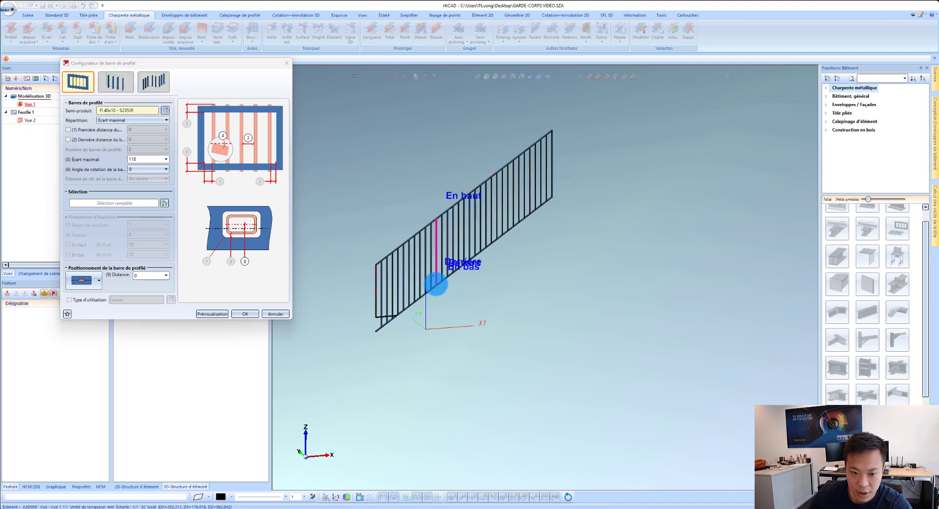
Step: Check the previewed bars at both ends of the railing and generate them, keeping the centred positioning with distance 0
scroll(391, 284, up, 3)
scroll(391, 283, up, 3)
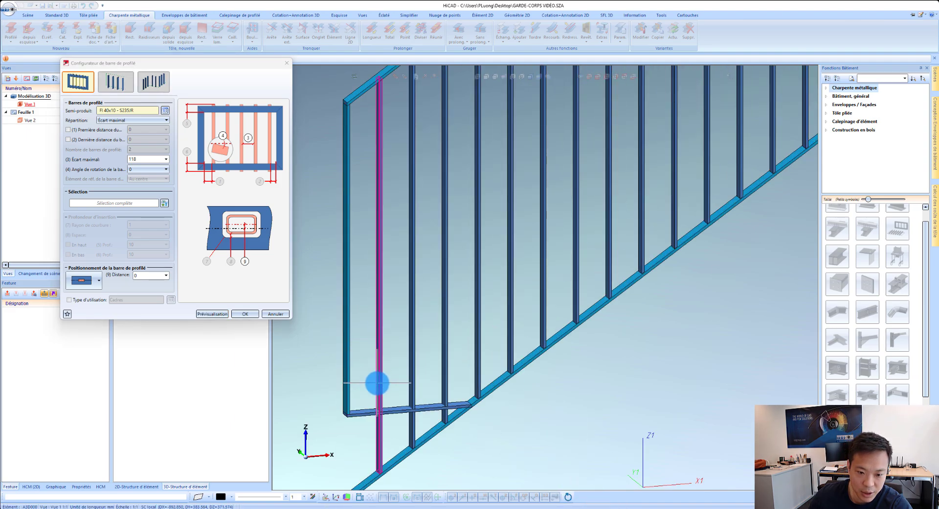
scroll(377, 384, down, 5)
scroll(636, 114, up, 3)
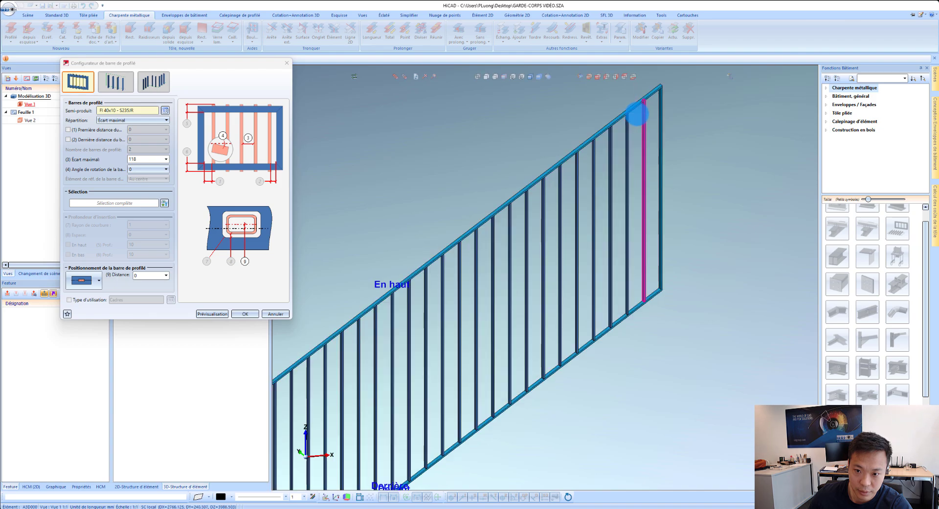
scroll(521, 358, up, 5)
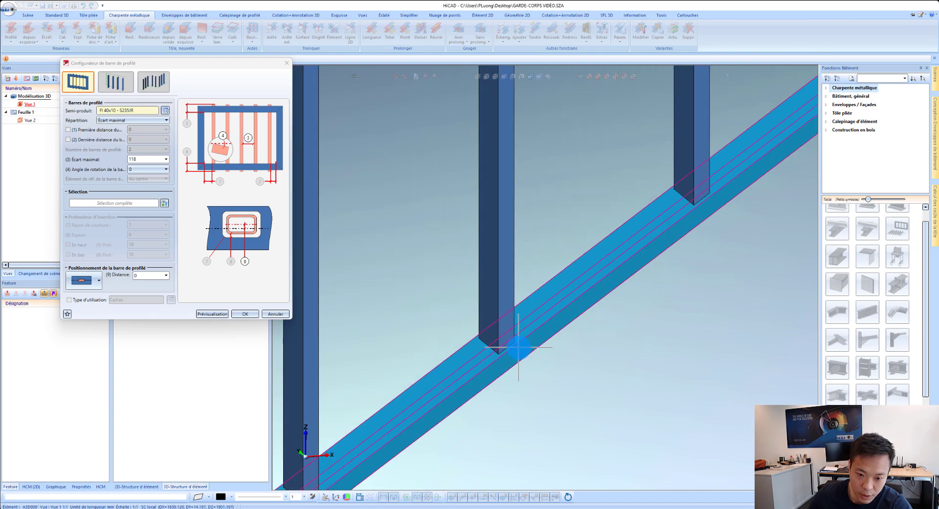
scroll(518, 348, down, 5)
click(99, 280)
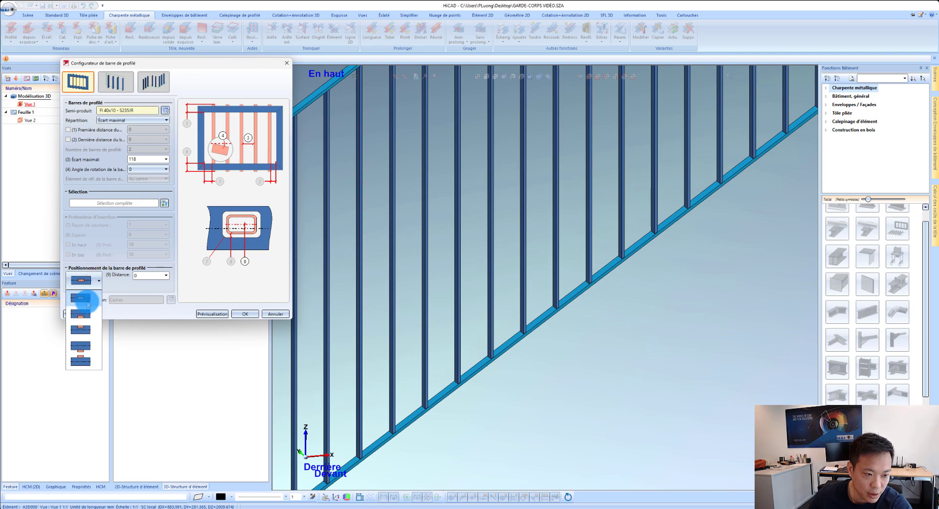
click(120, 285)
click(244, 314)
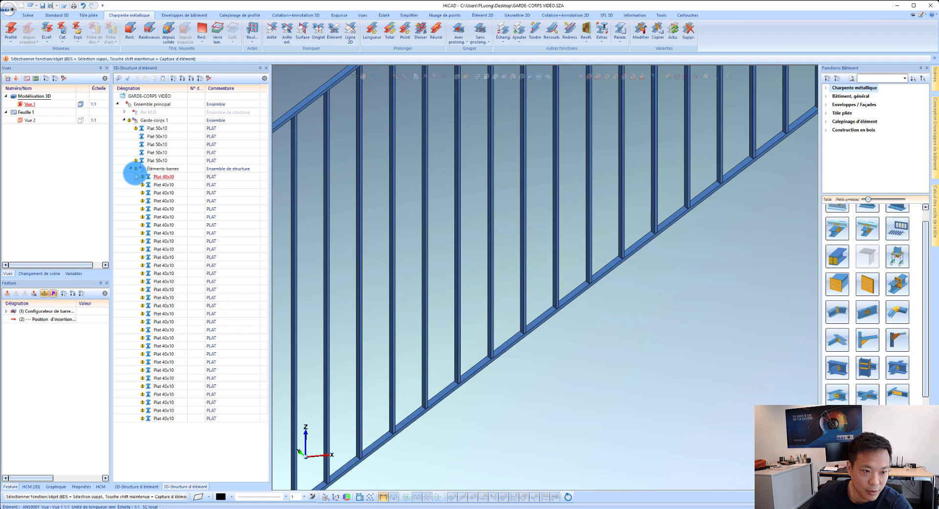
Step: Deactivate and delete the last trim-to-3D-edge feature (5) of the sloped bottom 50x10 flat
click(132, 169)
scroll(505, 241, down, 7)
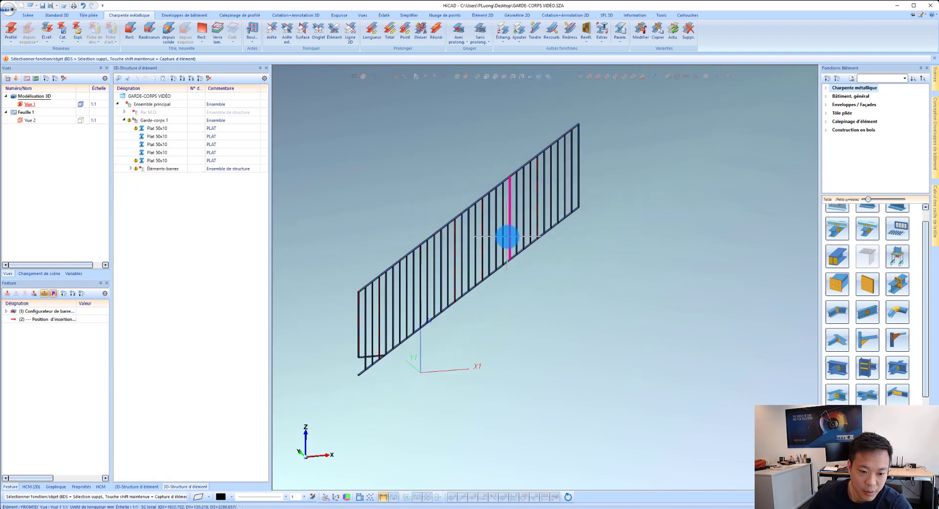
scroll(370, 356, up, 4)
scroll(408, 337, up, 1)
click(397, 356)
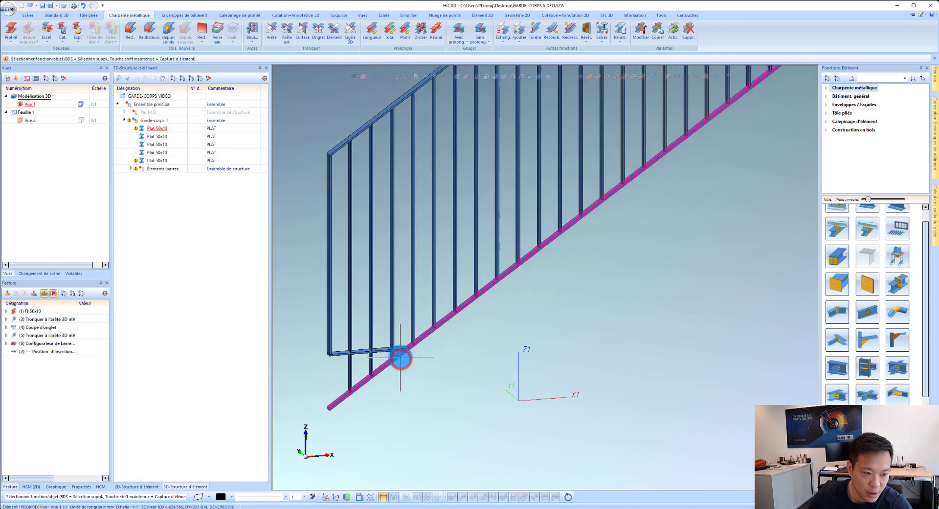
scroll(410, 348, up, 4)
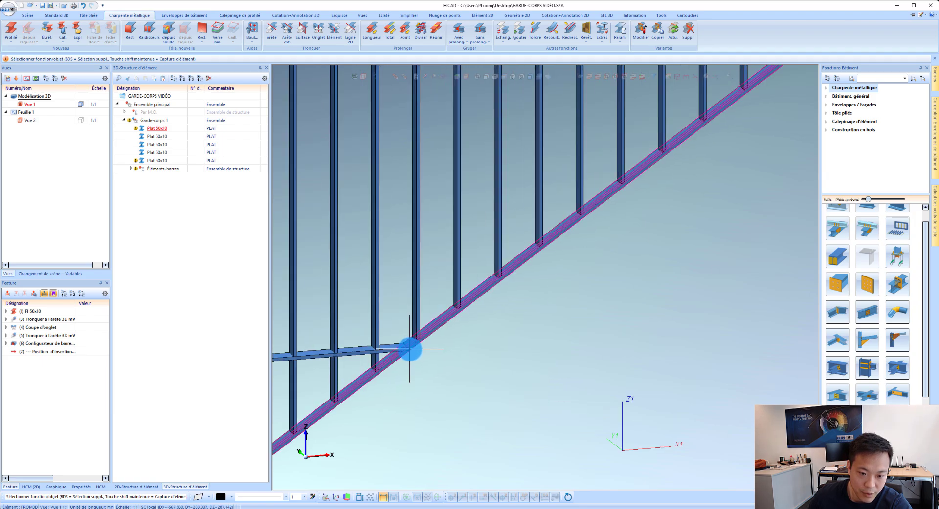
scroll(433, 331, down, 3)
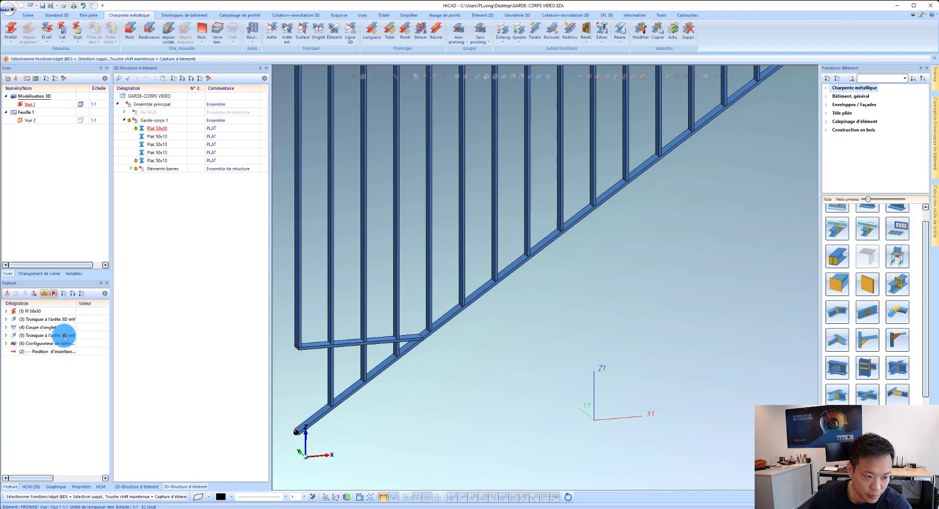
click(54, 335)
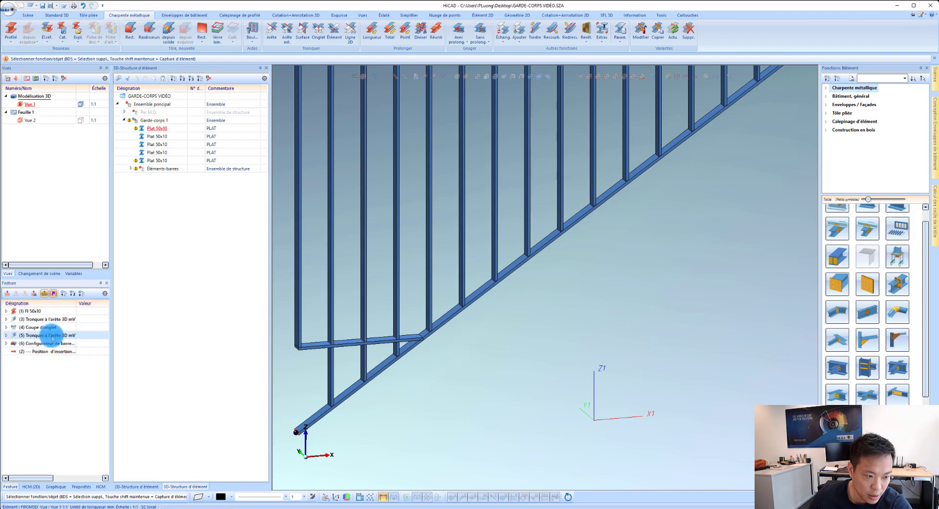
right_click(49, 335)
click(78, 234)
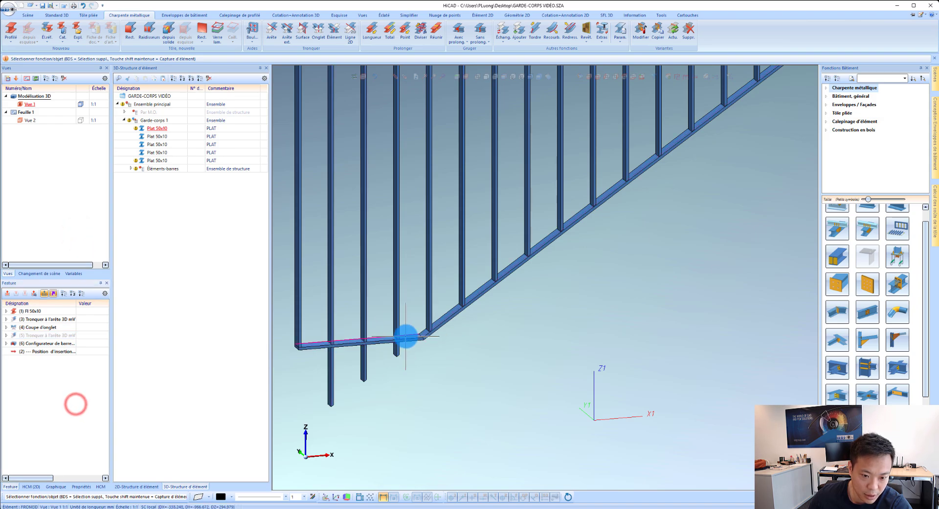
right_click(60, 337)
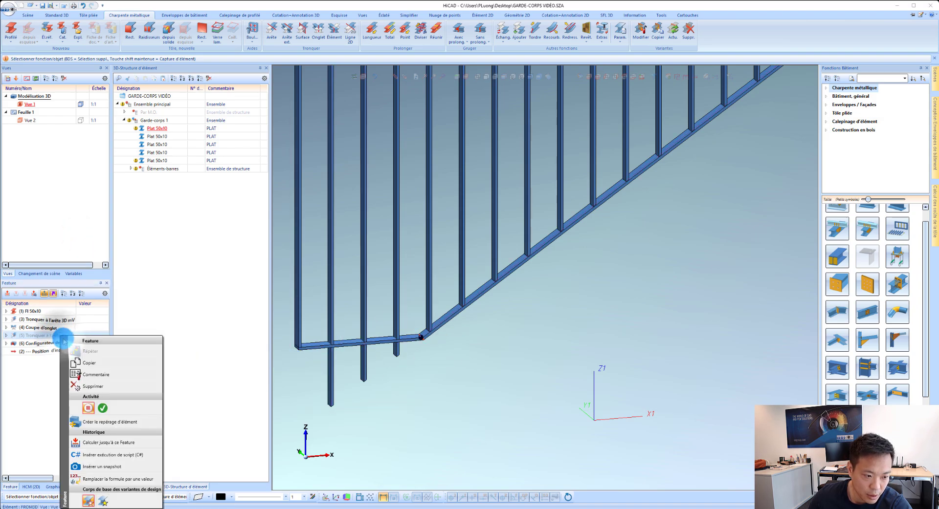
click(86, 387)
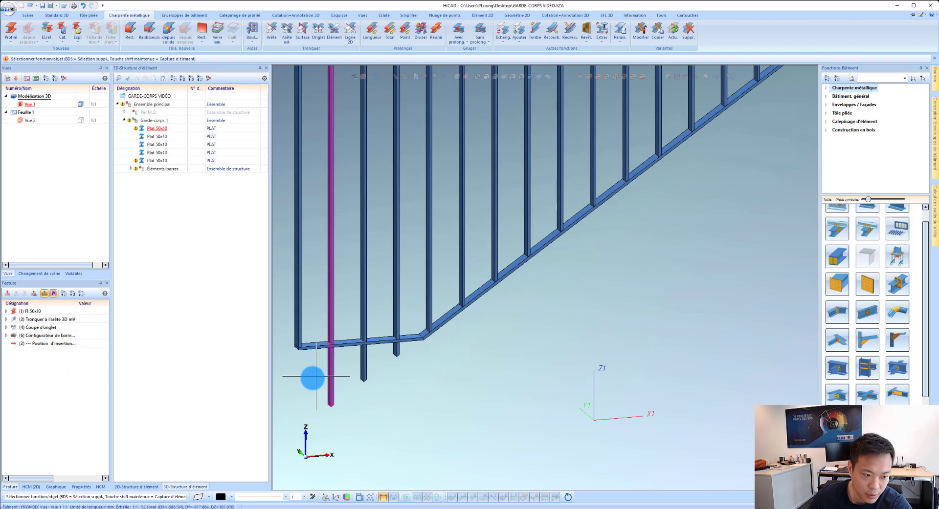
Step: Trim the three 40x10 bars protruding below the short bottom flat to that flat's edge
click(330, 359)
click(364, 357)
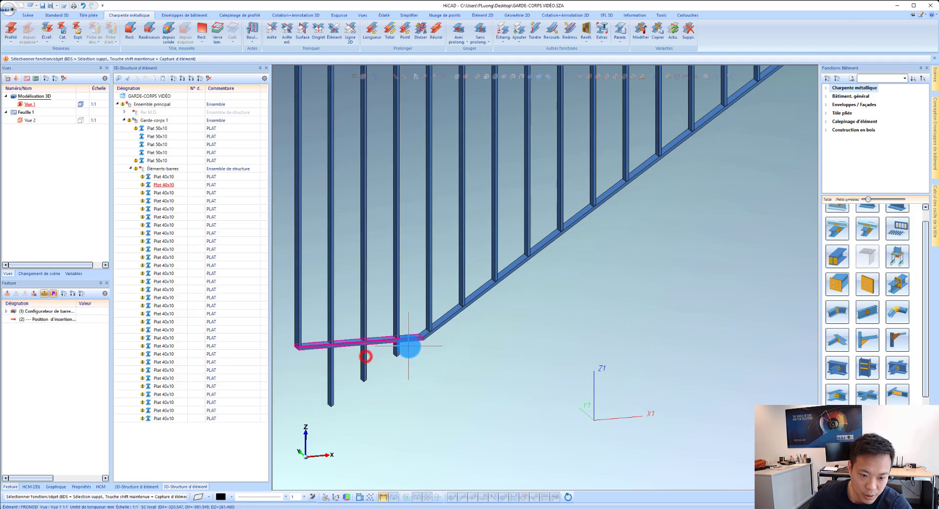
click(332, 390)
ctrl+click(361, 372)
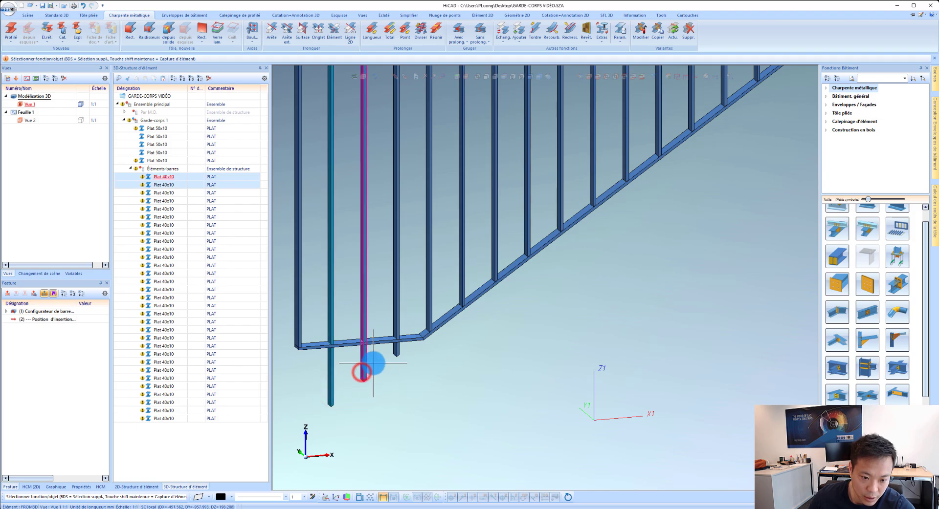
ctrl+click(394, 350)
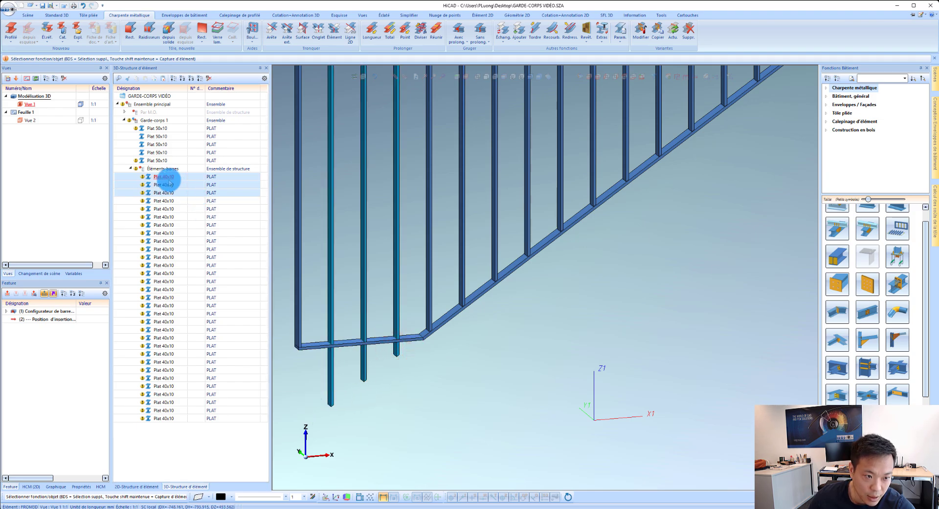
right_click(331, 397)
click(389, 251)
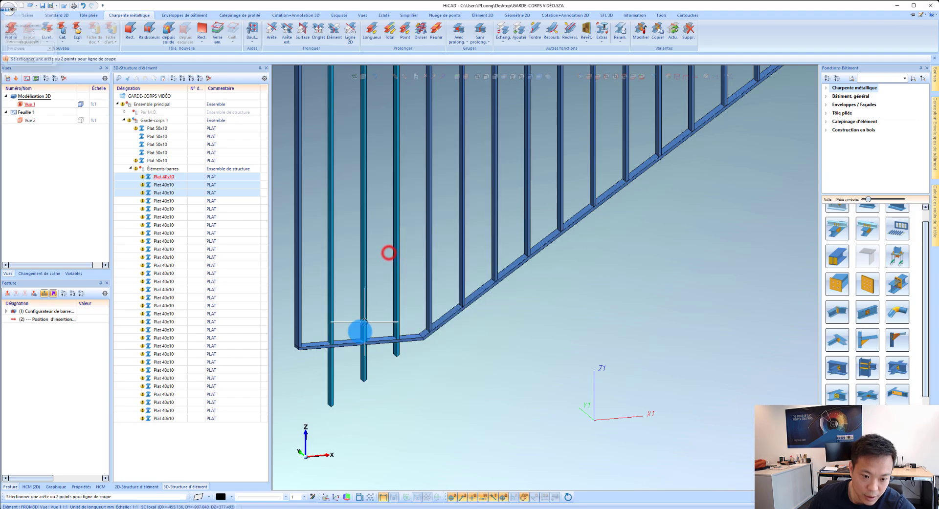
click(352, 344)
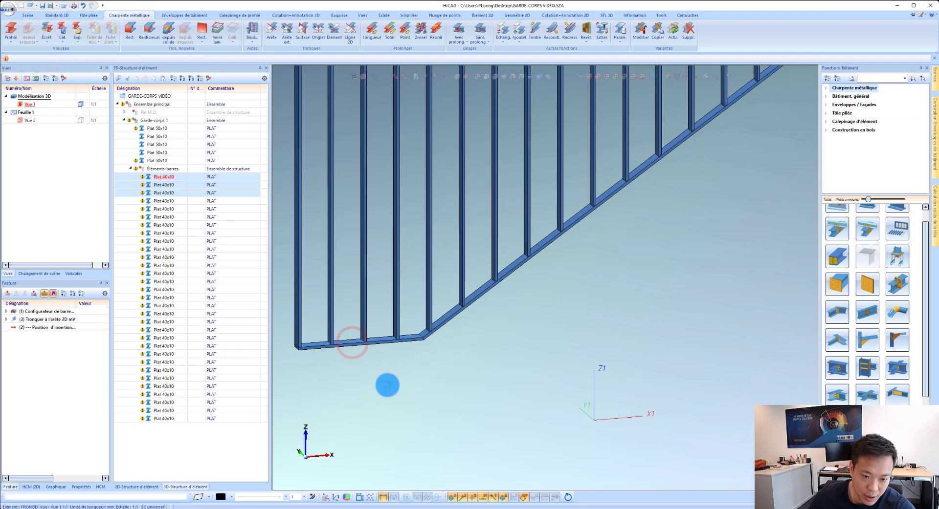
mouse_move(386, 383)
middle_down()
mouse_move(381, 336)
mouse_move(378, 383)
middle_up()
Step: Display the hidden Par M.O. concrete structure again around the finished railing
scroll(300, 308, down, 5)
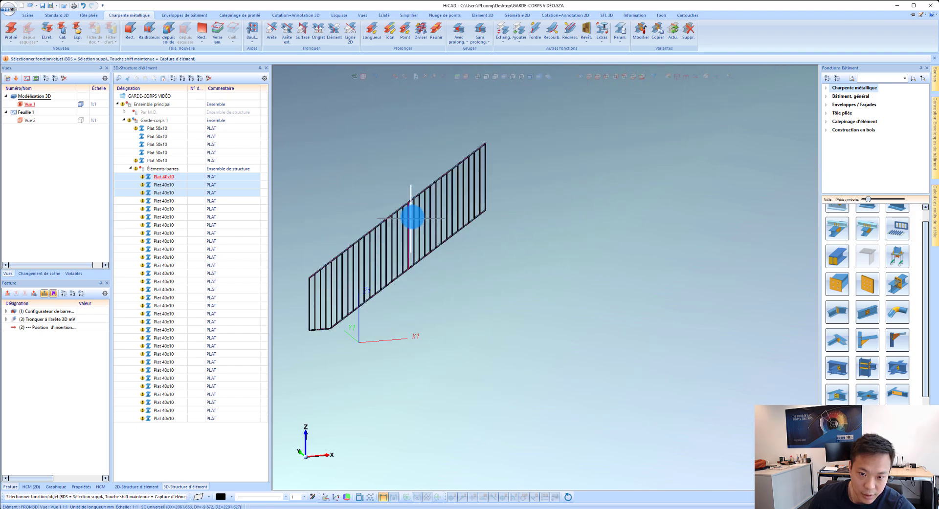
scroll(412, 215, up, 2)
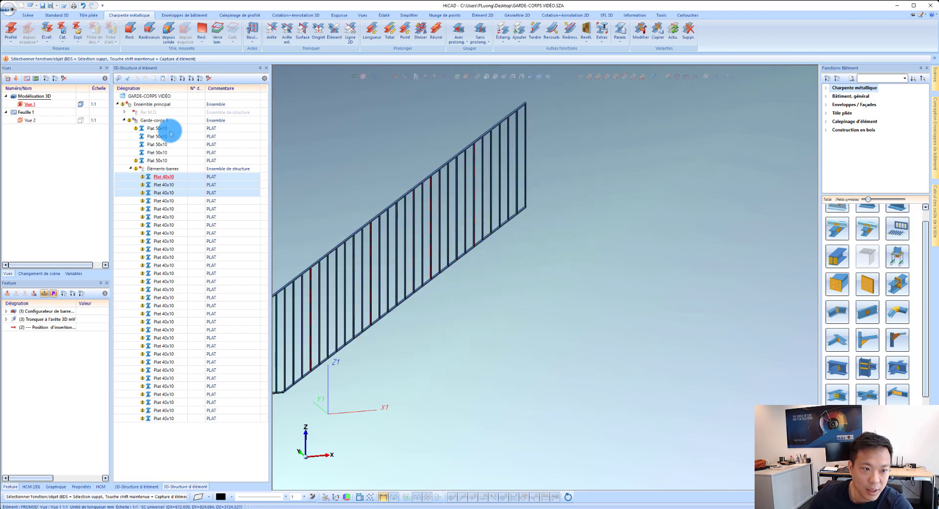
right_click(168, 120)
click(222, 161)
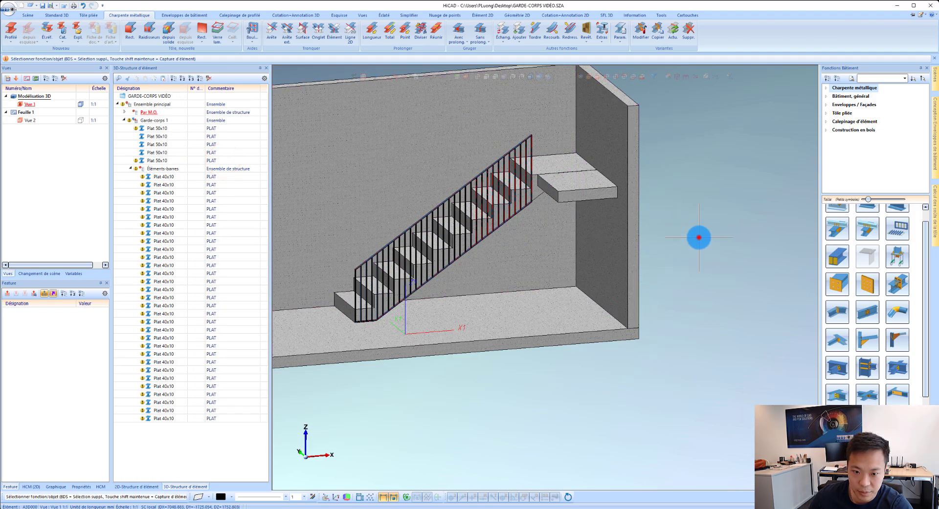
click(698, 237)
Step: Examine the lower corner of the railing, checking the trimmed 40x10 bars one by one where they meet the short bottom flat
scroll(504, 197, up, 2)
scroll(562, 203, down, 2)
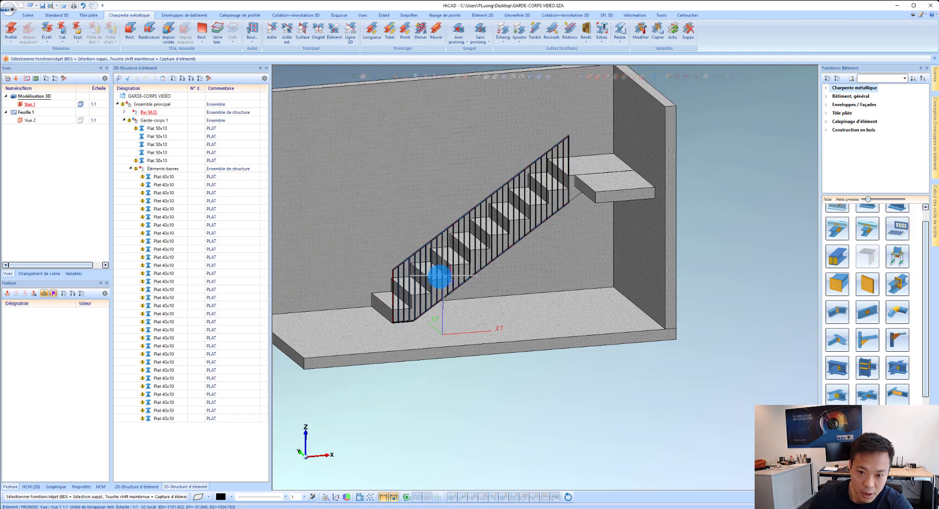
scroll(417, 287, up, 3)
scroll(379, 328, up, 5)
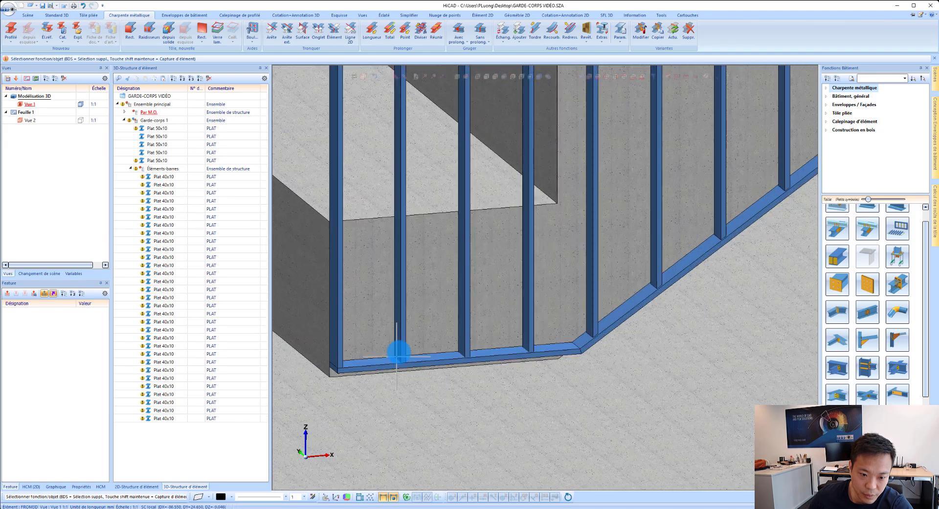
middle_drag(397, 316, 392, 317)
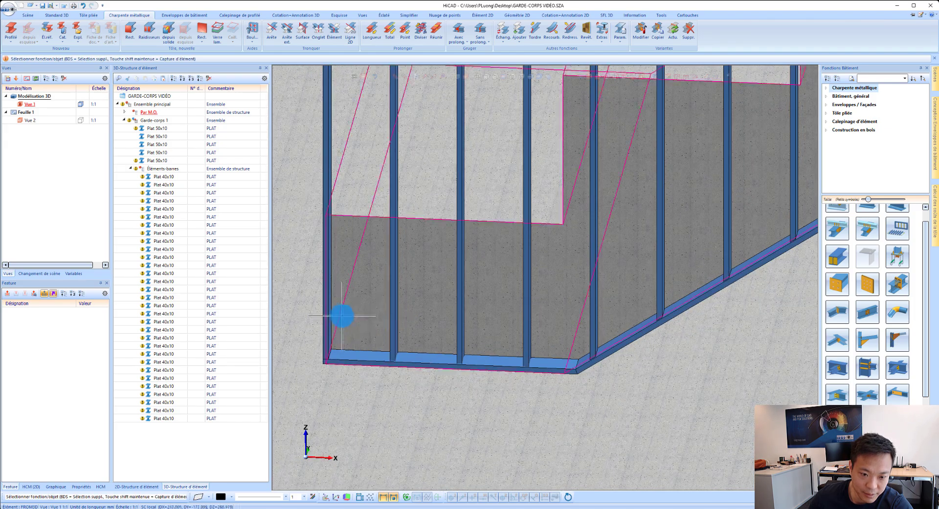
scroll(361, 271, down, 2)
scroll(445, 329, up, 4)
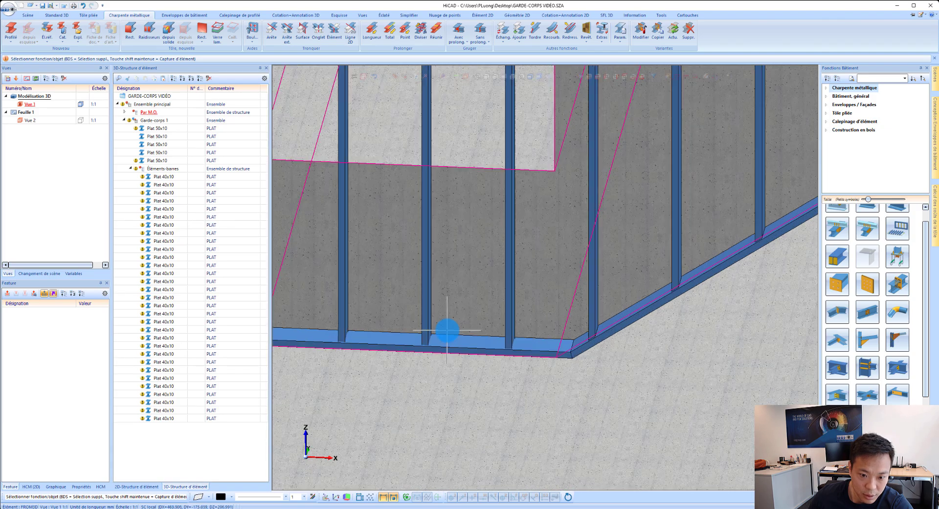
click(432, 321)
click(530, 325)
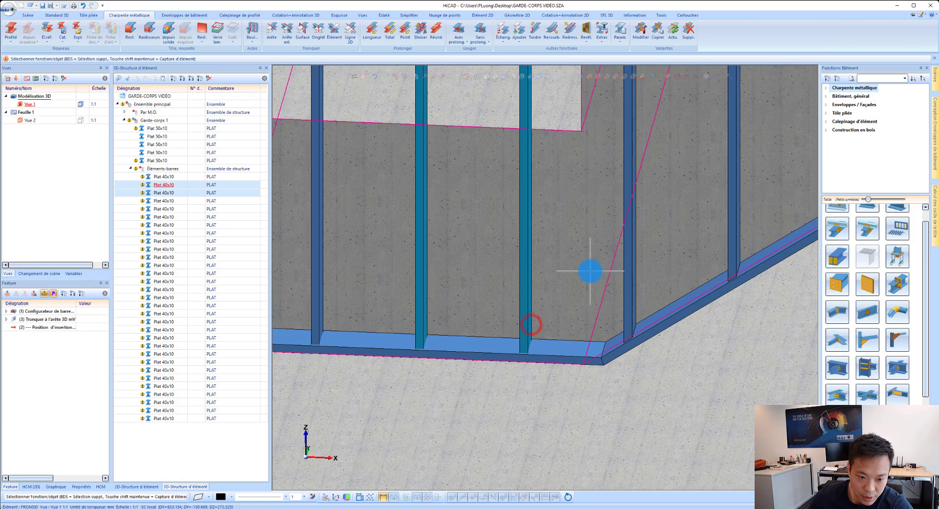
scroll(593, 270, down, 2)
click(419, 300)
scroll(419, 299, up, 4)
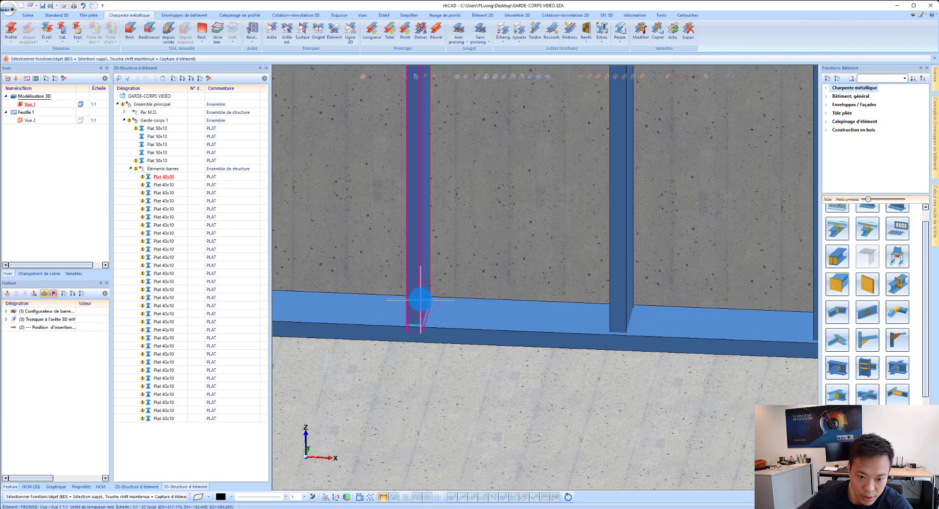
click(608, 274)
scroll(603, 278, down, 2)
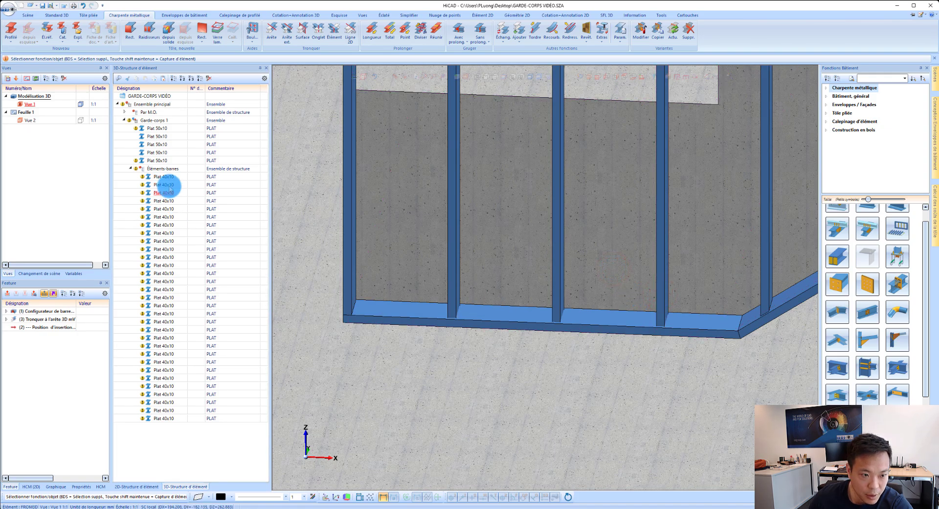
click(168, 177)
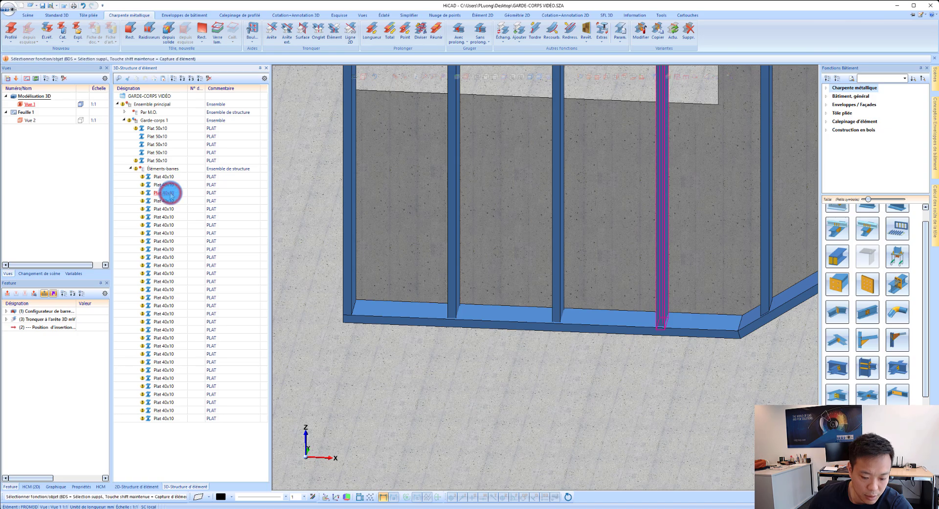
Step: Trim the first three 40x10 bars at the railing's lower corner to the upper front edge of the short bottom flat
click(162, 177)
click(164, 185)
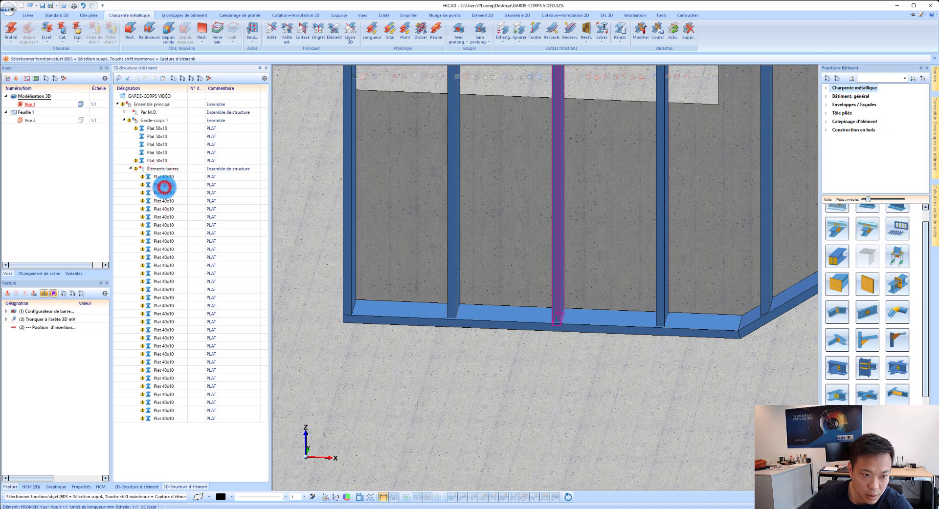
click(575, 291)
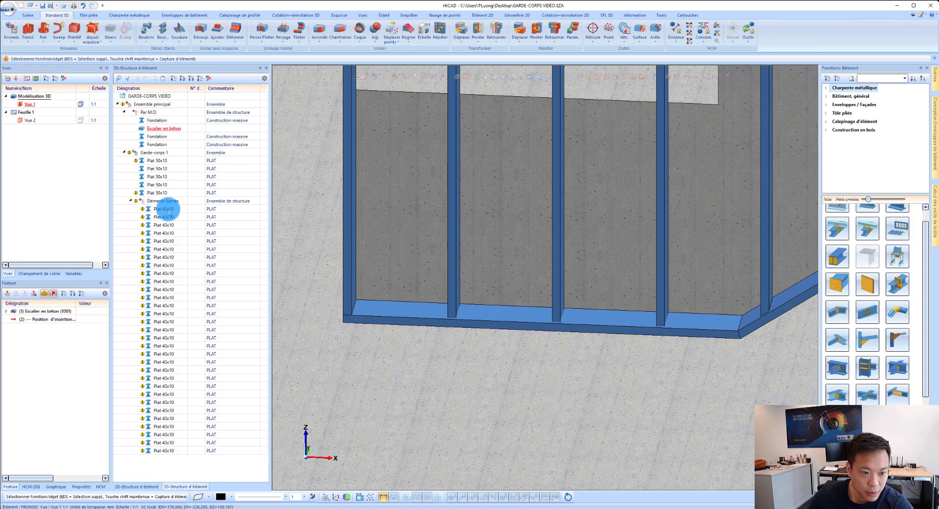
click(167, 210)
shift+click(176, 225)
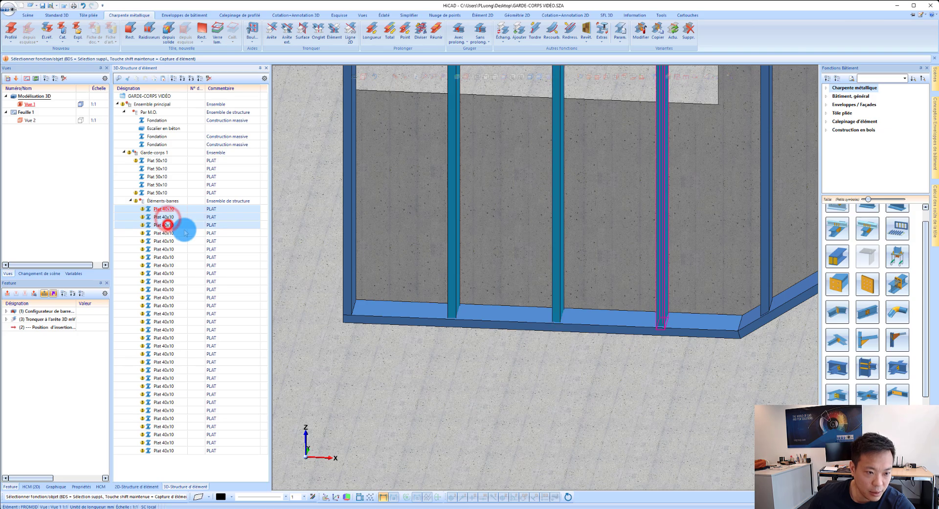
right_click(452, 310)
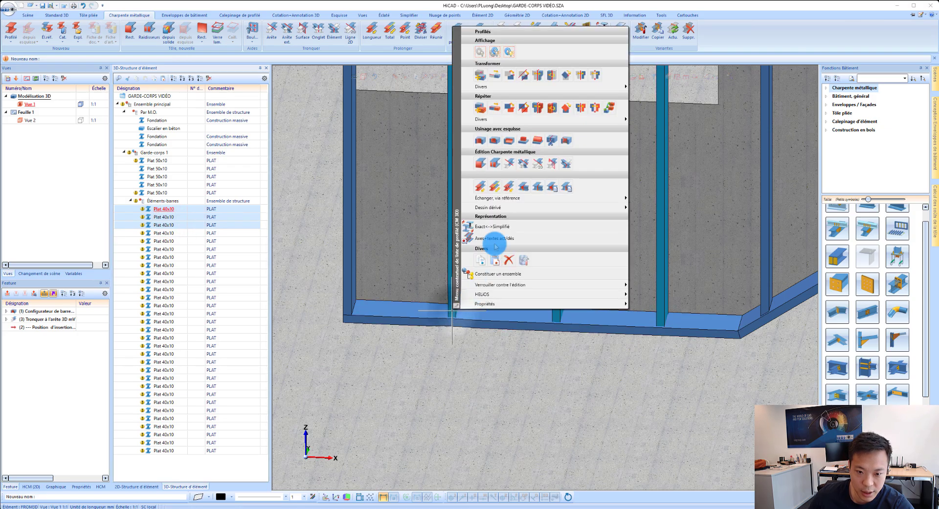
click(508, 166)
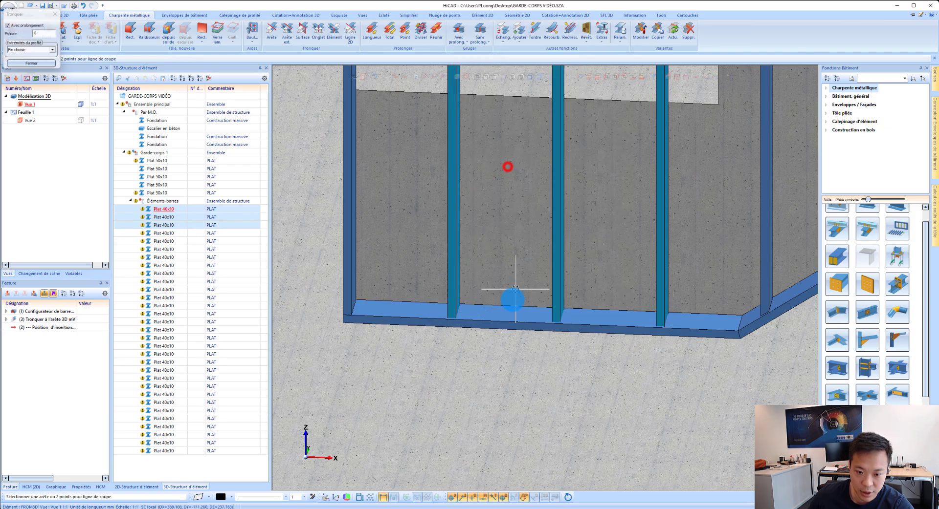
click(508, 320)
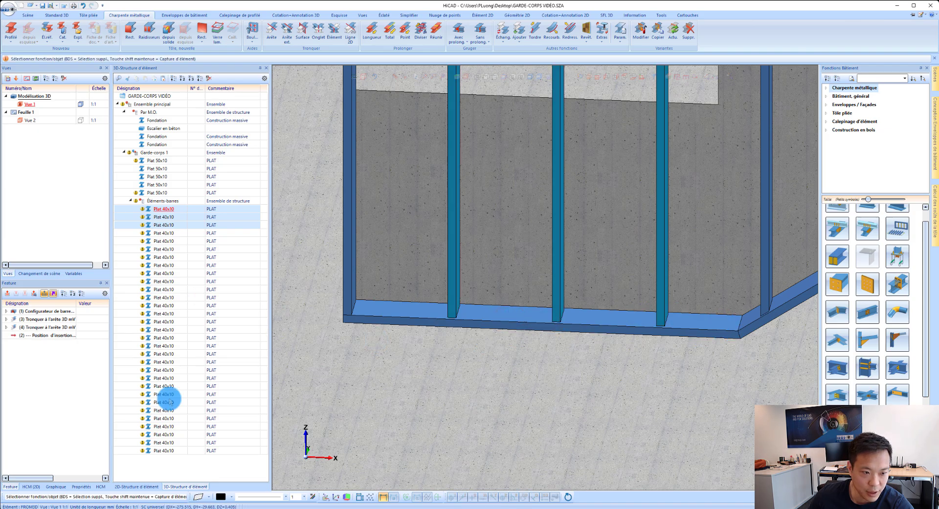
click(217, 478)
Step: Save the drawing with the completed railing and collapse the Garde-corps 1 assembly
scroll(396, 337, down, 10)
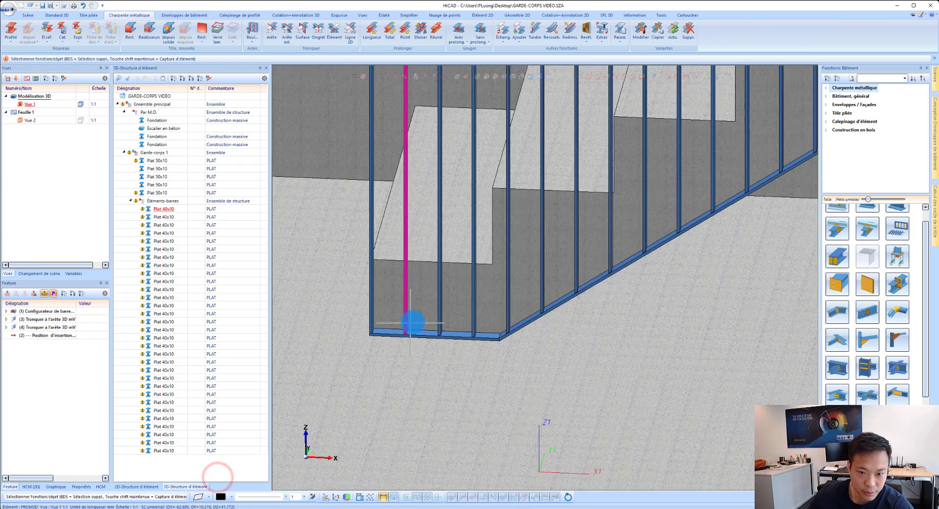
scroll(446, 237, down, 3)
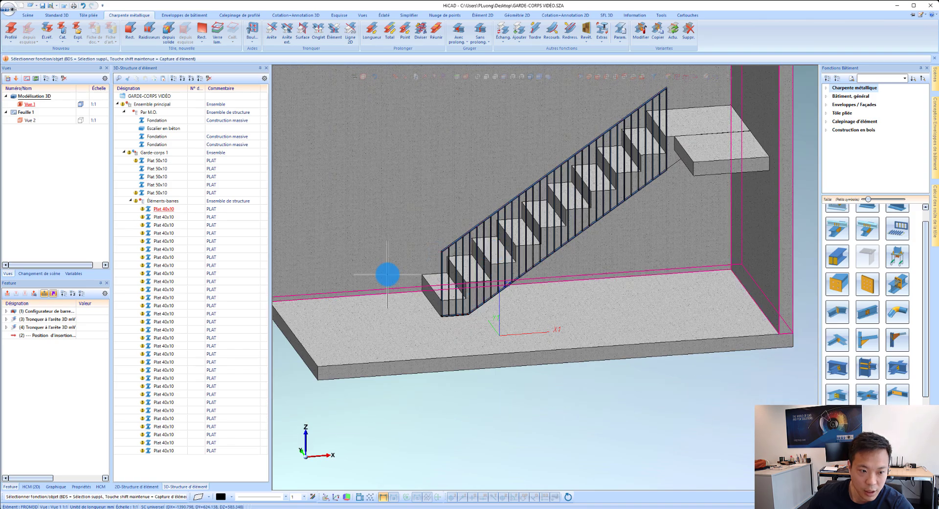
click(11, 10)
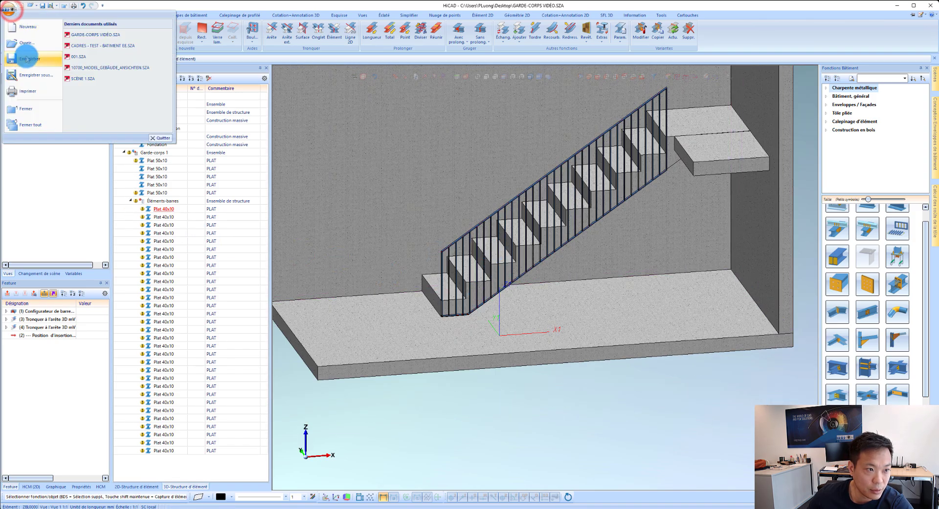
click(25, 57)
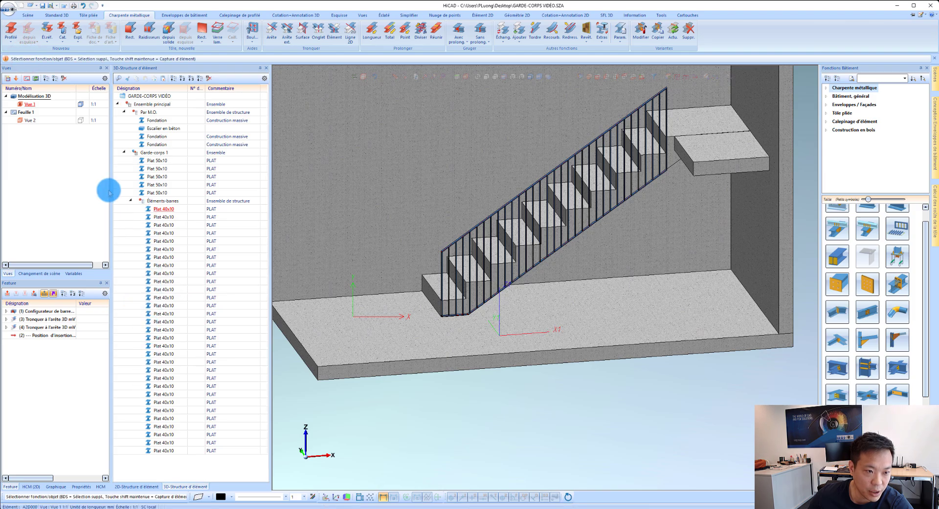
click(124, 153)
Step: Create a new sketch on the plane of the railing at its lower corner, beside the first concrete step
scroll(448, 313, up, 3)
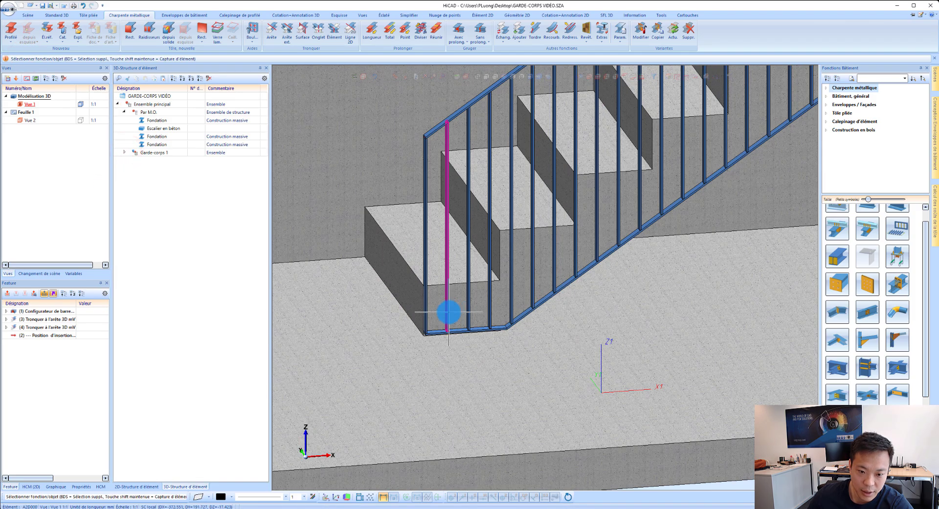
scroll(448, 313, up, 3)
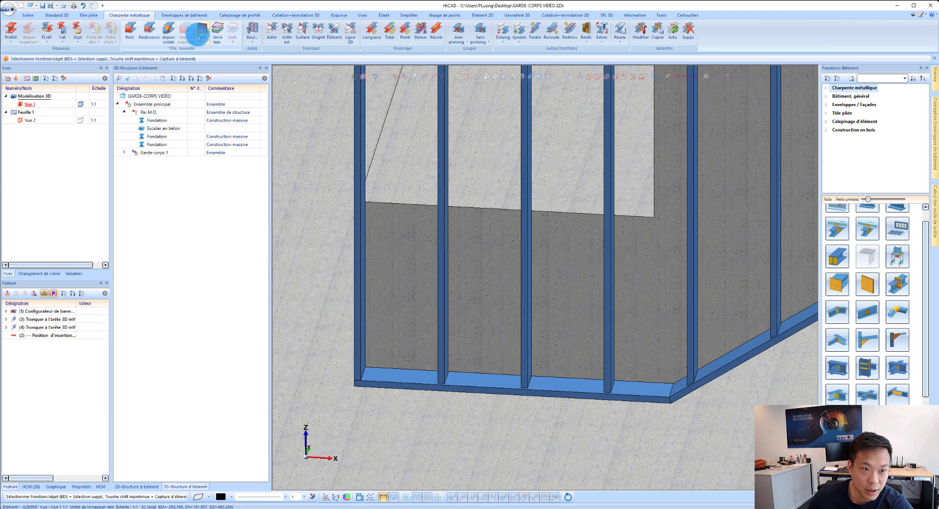
click(336, 15)
click(12, 31)
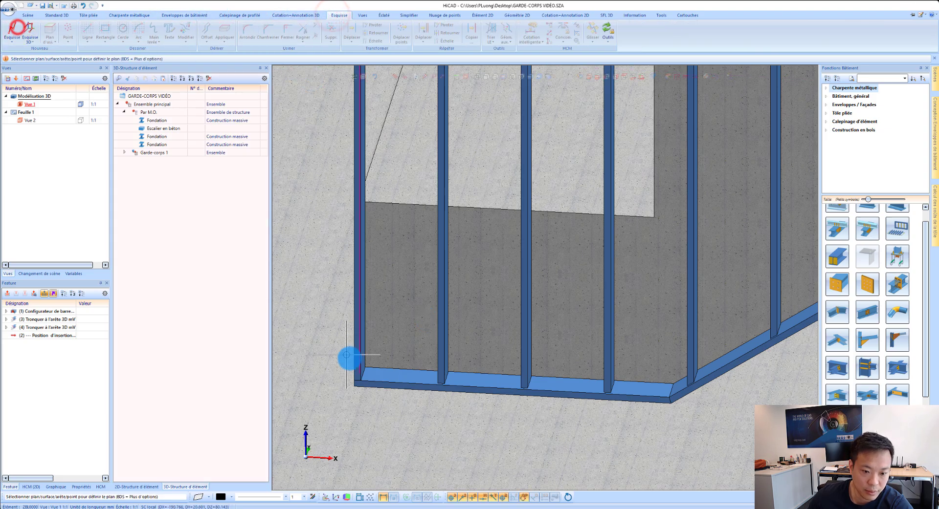
scroll(377, 362, up, 2)
scroll(400, 281, down, 2)
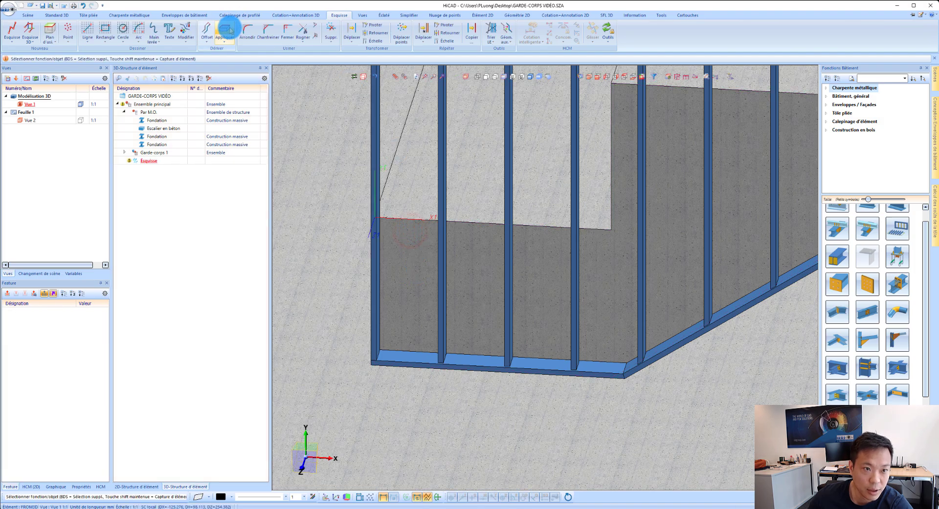
Step: Apply the inner edge of the end upright, the first 40x10 bar's edge and the short bottom flat's edge to the sketch
click(225, 28)
scroll(359, 287, up, 2)
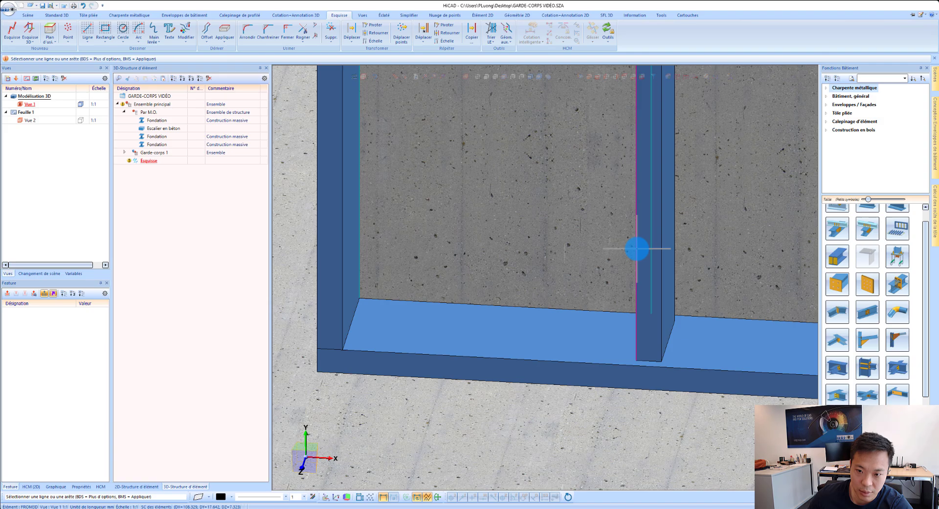
click(499, 308)
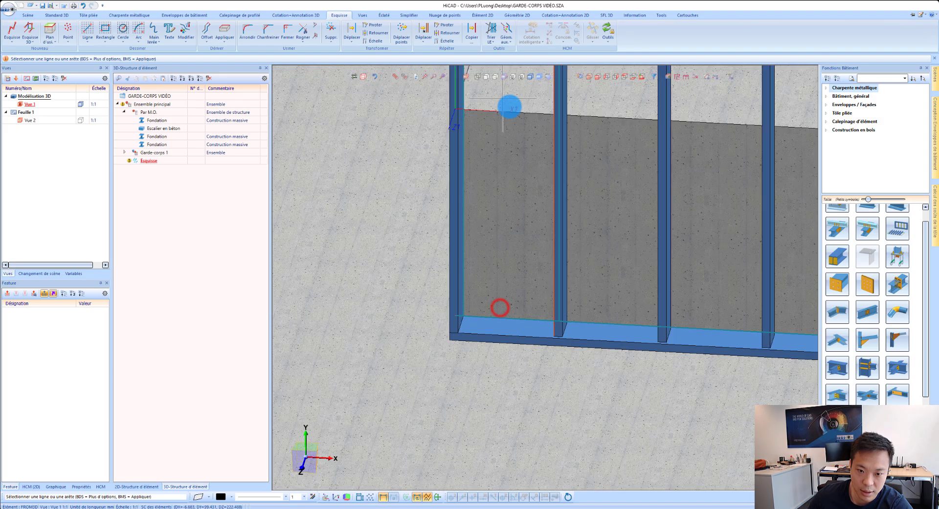
Step: Offset the concrete step's horizontal edge 10 mm downward as the upper line of the sketch
click(206, 28)
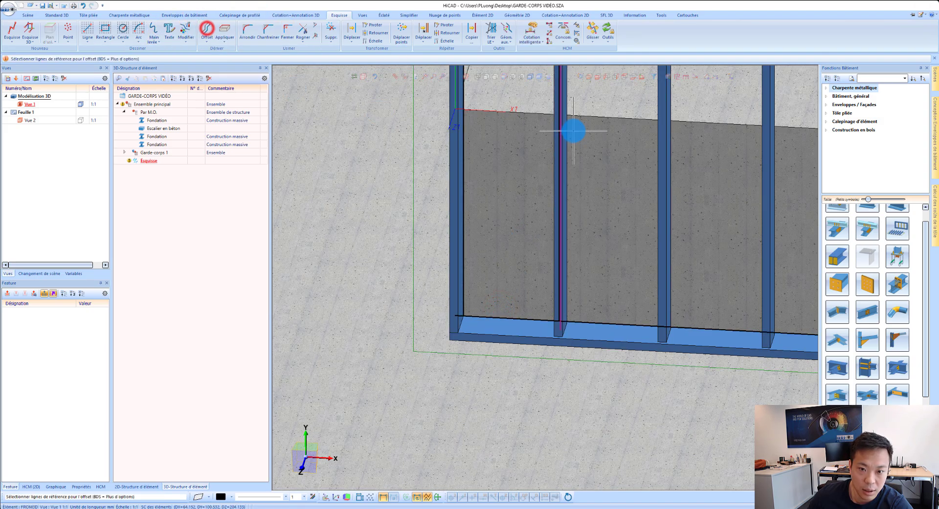
click(538, 117)
click(530, 141)
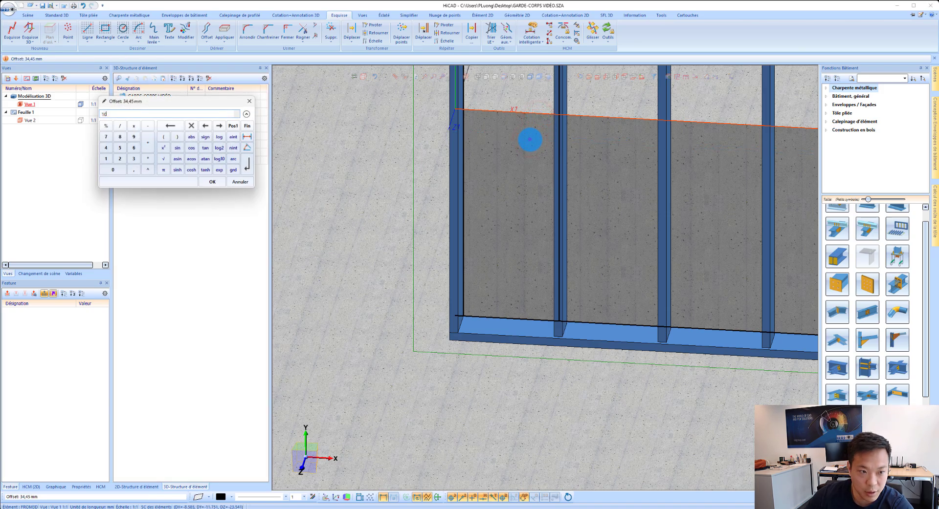
text(10)
key(Return)
Step: Close the four corners of the sketch lines to form a closed outline filling the first bay below the step
click(290, 31)
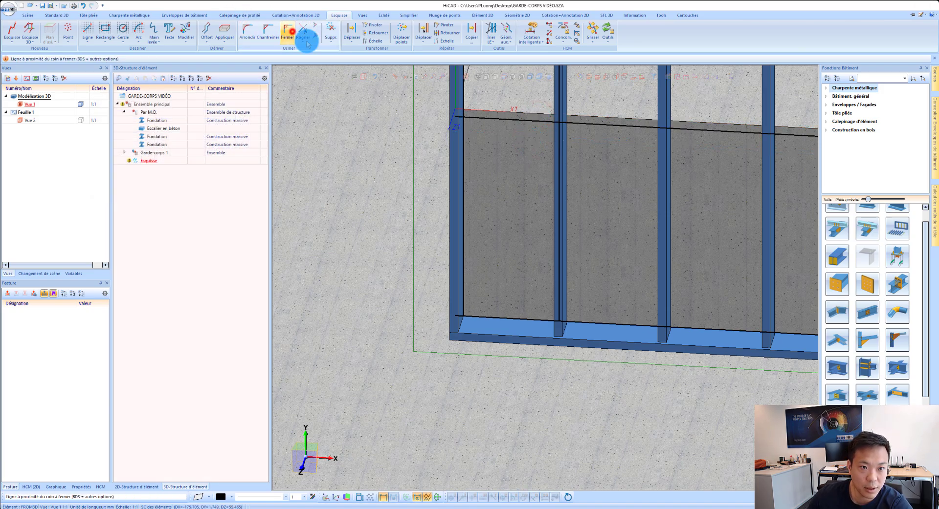
click(468, 142)
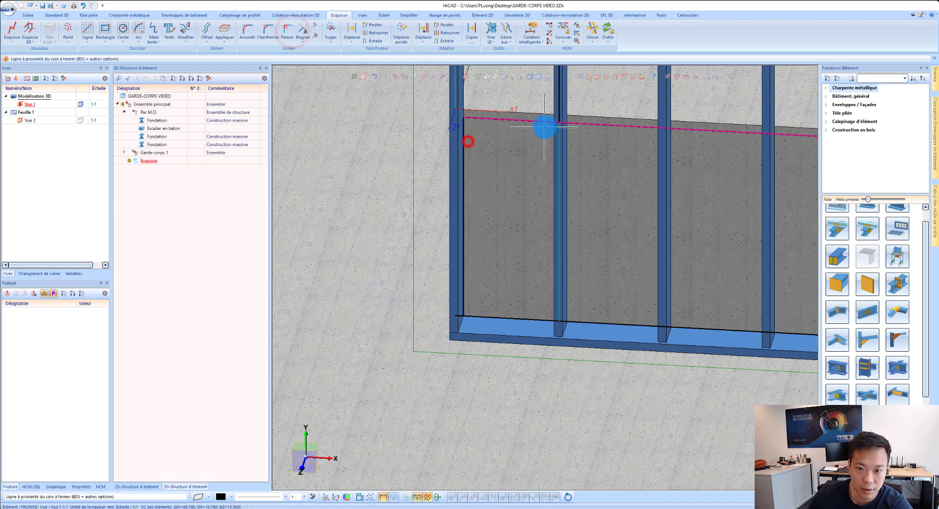
click(479, 306)
click(543, 308)
click(528, 155)
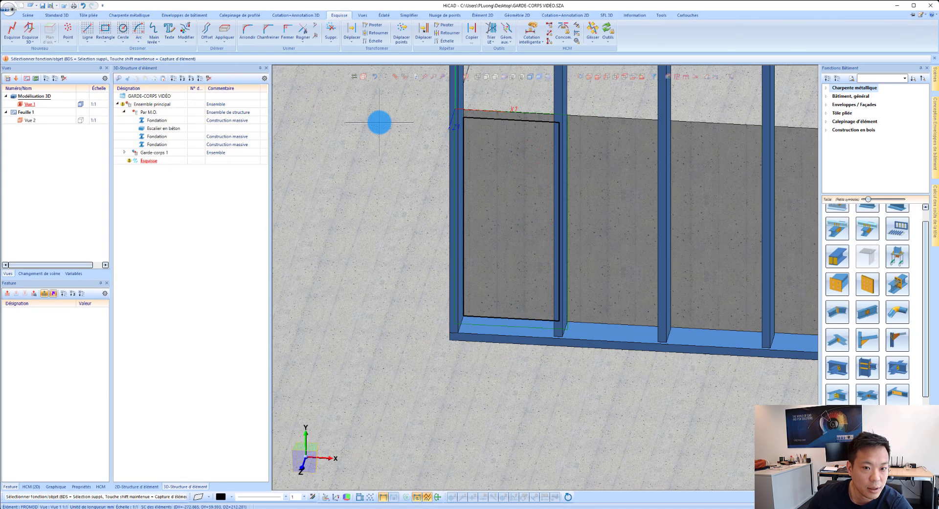
Step: Create an 8 mm S235JR steel plate from the sketch, delete the sketch, and place the plate by its upper corner in the first bay
right_click(509, 121)
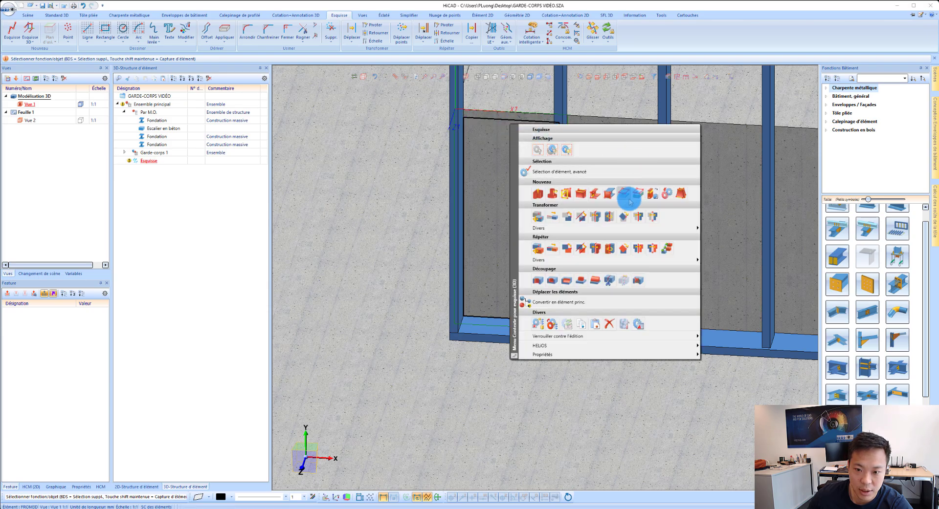
click(608, 193)
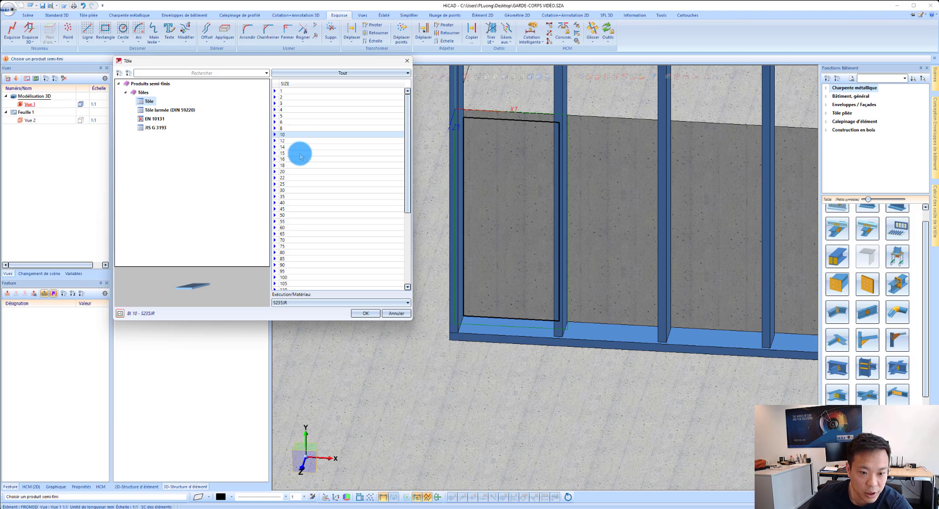
click(283, 128)
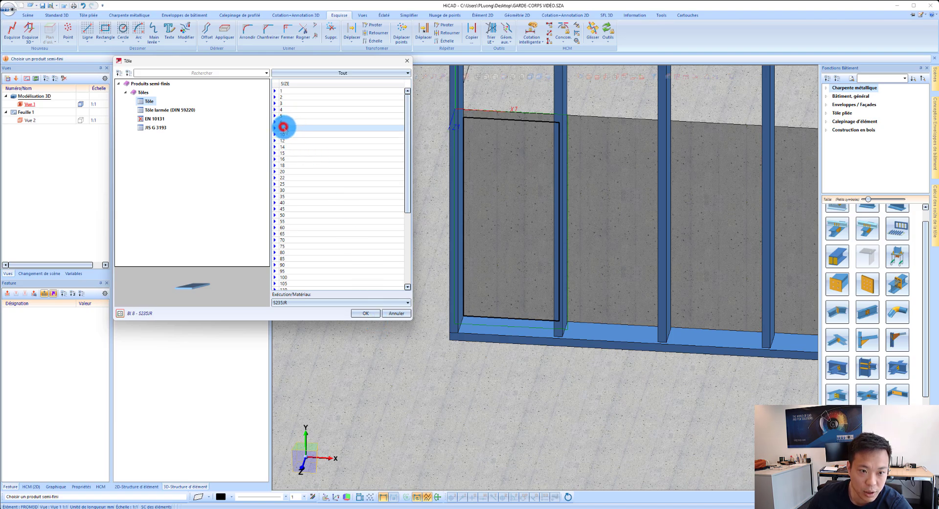
click(371, 313)
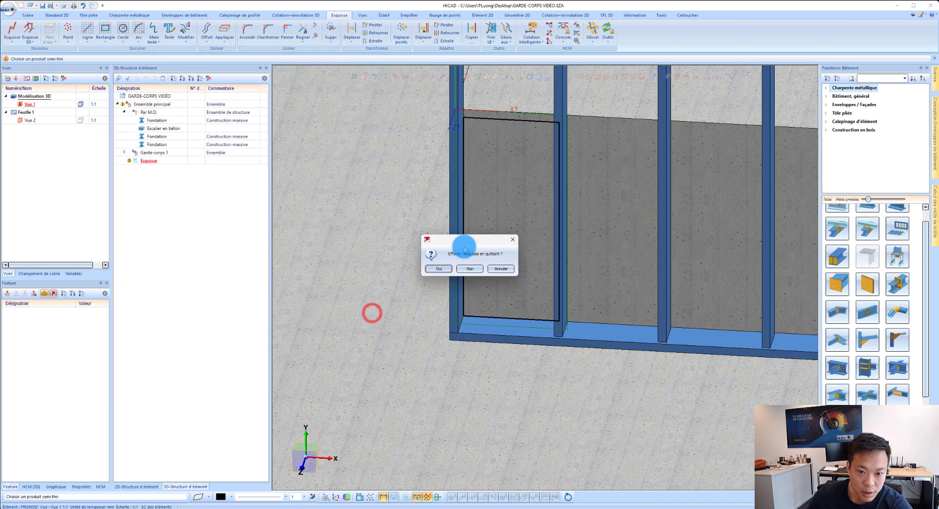
click(437, 271)
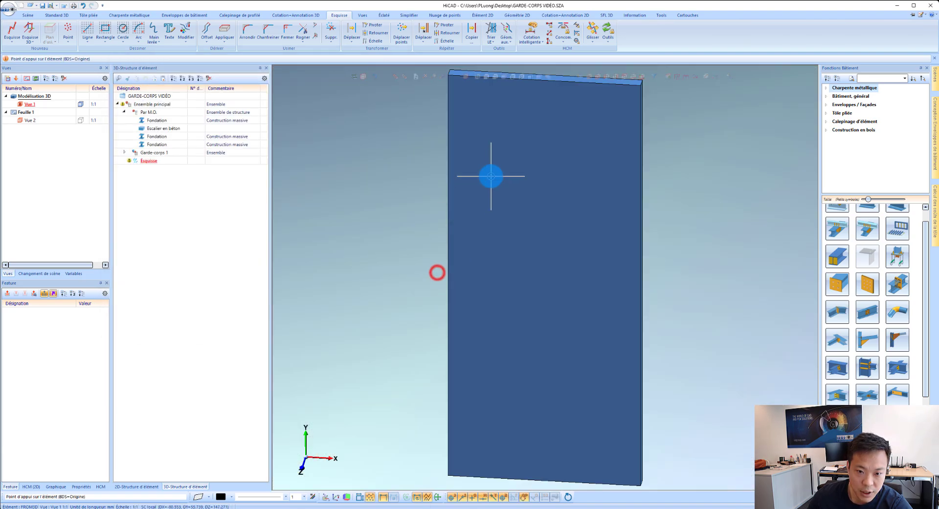
click(452, 71)
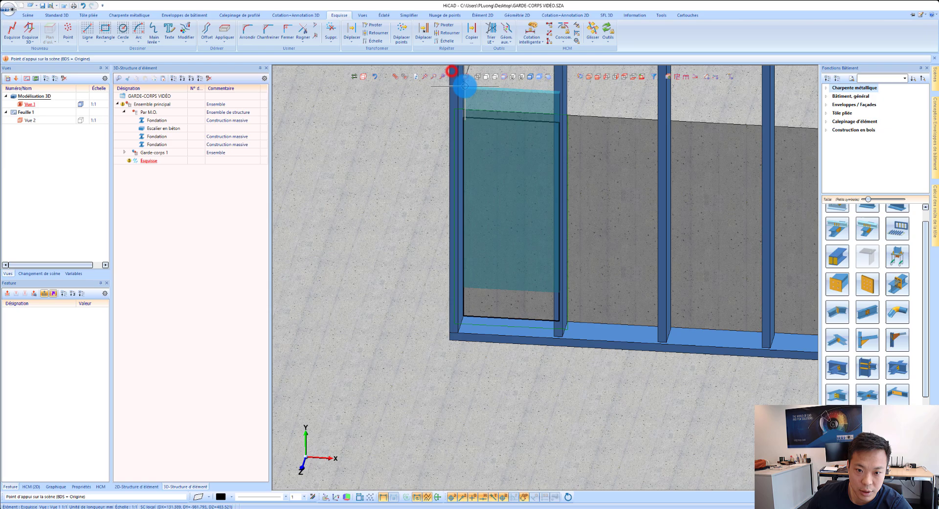
click(463, 119)
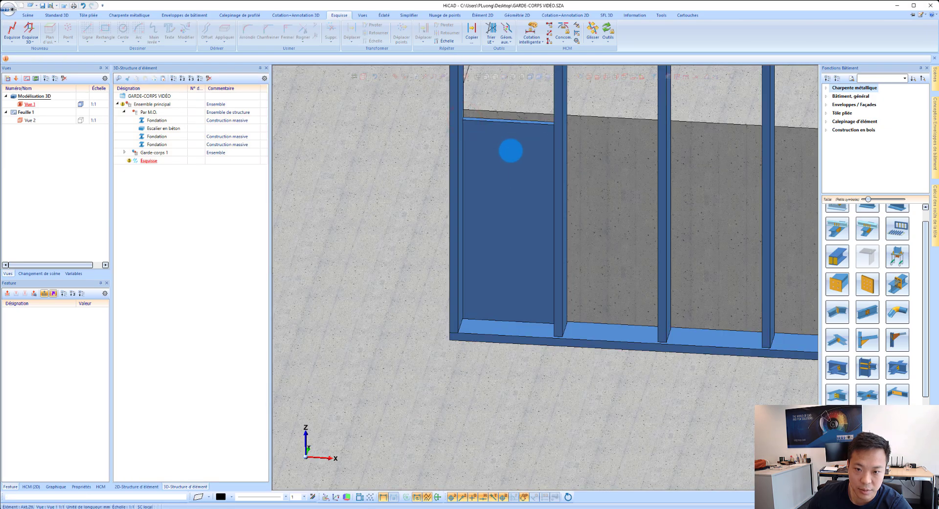
Step: Move the new 8 mm plate into the Garde-corps 1 assembly and collapse the Éléments-barres group
scroll(489, 199, down, 4)
mouse_move(497, 185)
middle_down()
mouse_move(533, 180)
mouse_move(498, 184)
middle_up()
click(141, 162)
drag(141, 162, 157, 151)
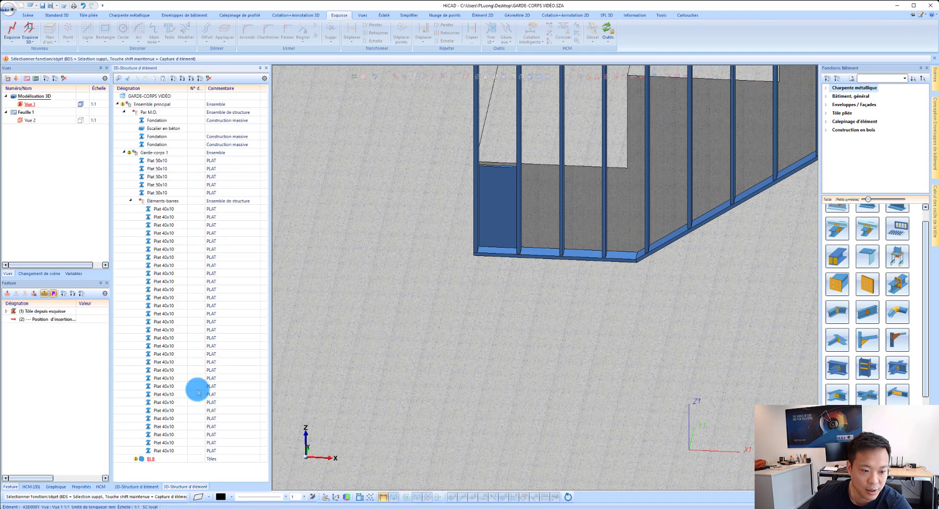
click(131, 200)
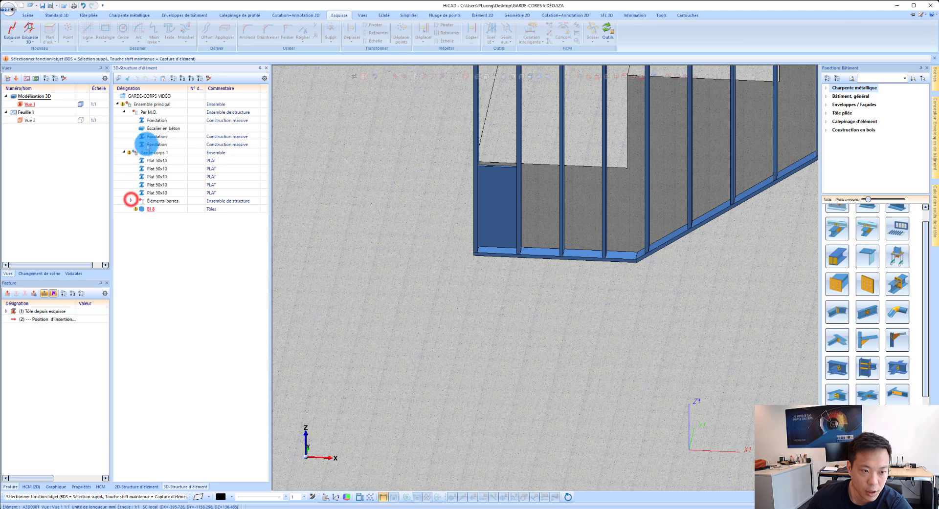
click(153, 153)
scroll(534, 173, up, 4)
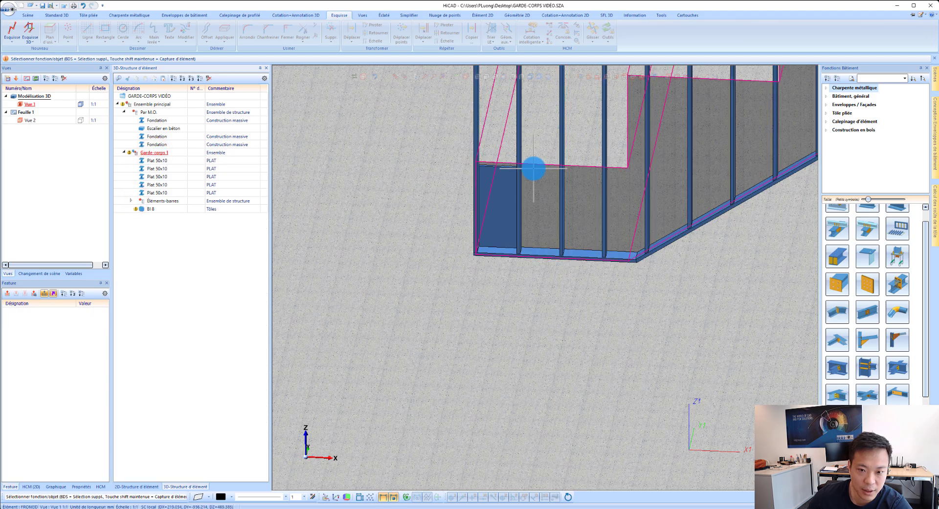
scroll(491, 180, up, 2)
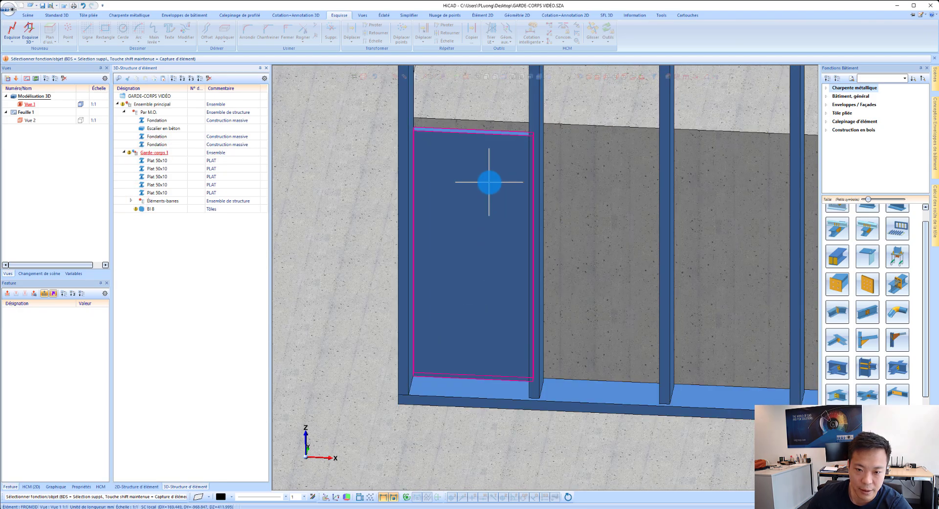
right_click(492, 186)
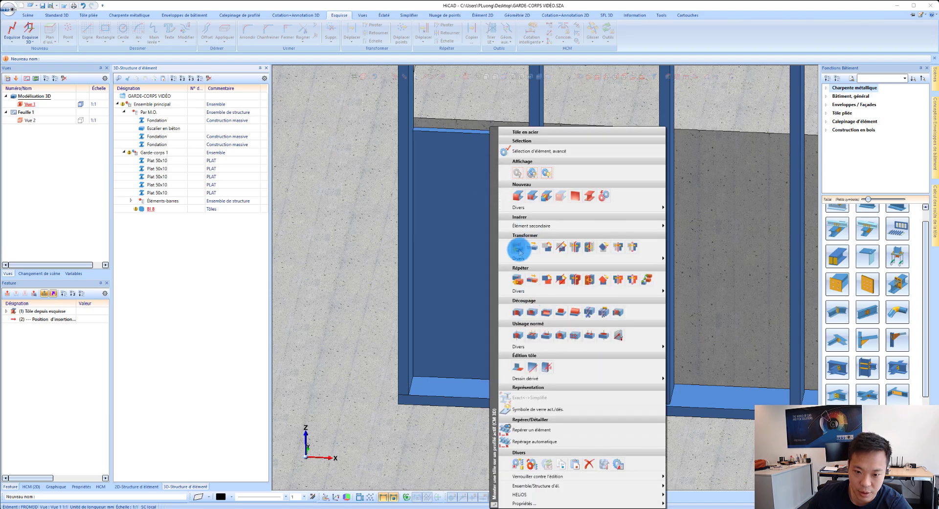
click(547, 248)
scroll(430, 302, down, 8)
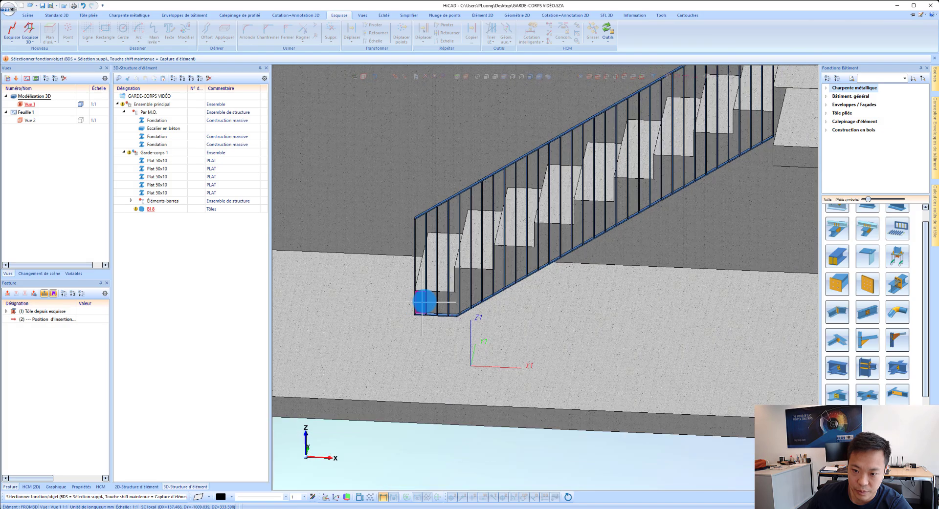
scroll(556, 236, up, 3)
scroll(397, 318, up, 5)
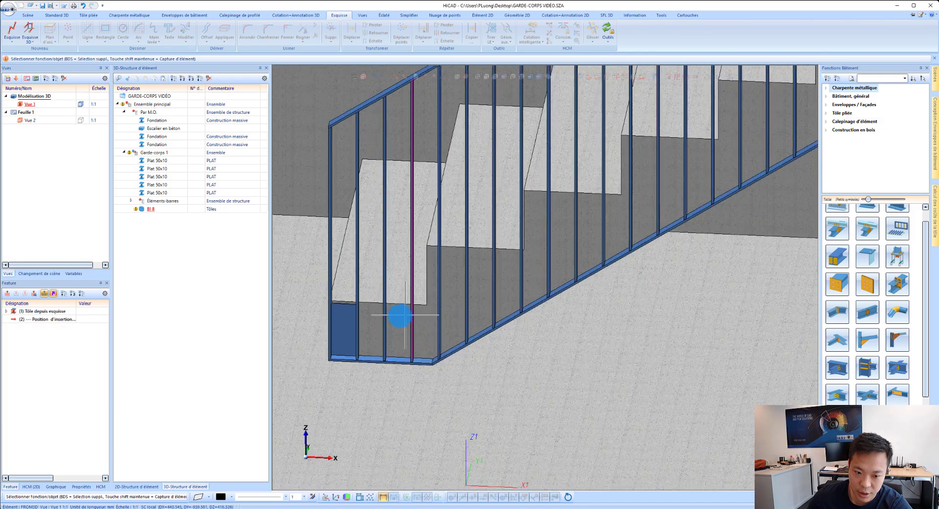
Step: Copy the 8 mm plate from its lower corner in the first bay to the foot of a bar in a sloped-section bay
right_click(331, 331)
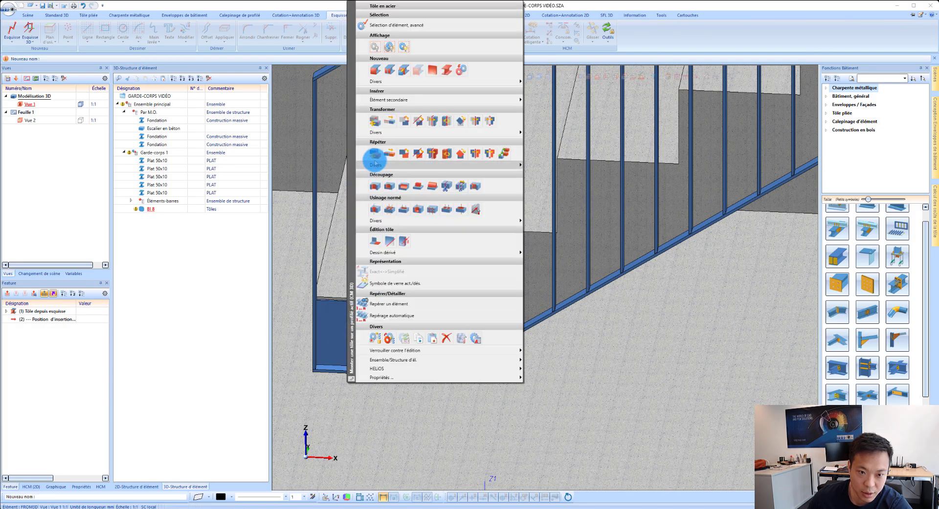
click(374, 155)
click(408, 246)
scroll(310, 378, up, 5)
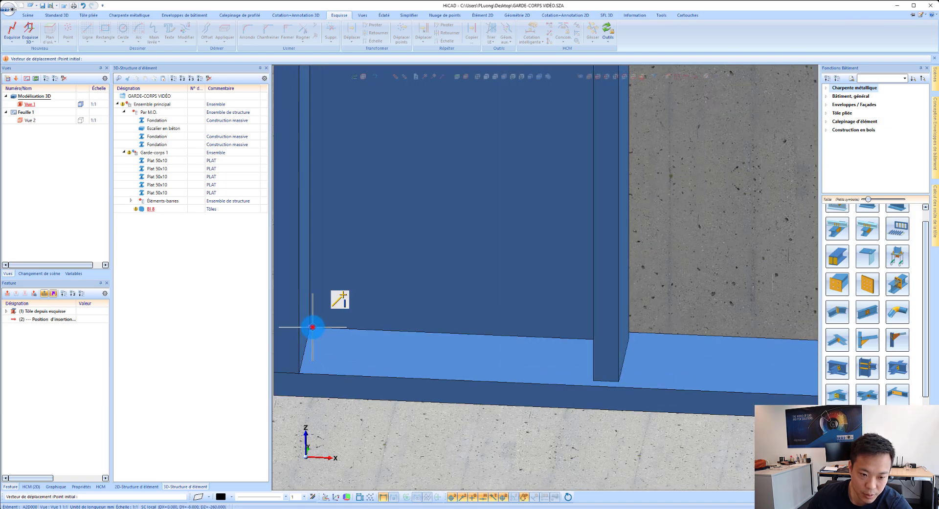
click(312, 327)
scroll(313, 327, down, 5)
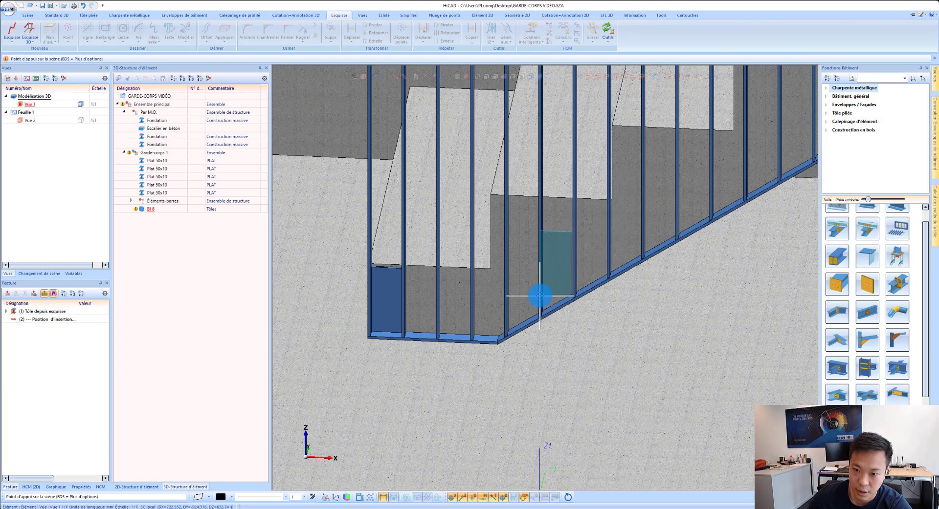
scroll(540, 295, down, 3)
scroll(675, 224, up, 3)
scroll(653, 246, up, 2)
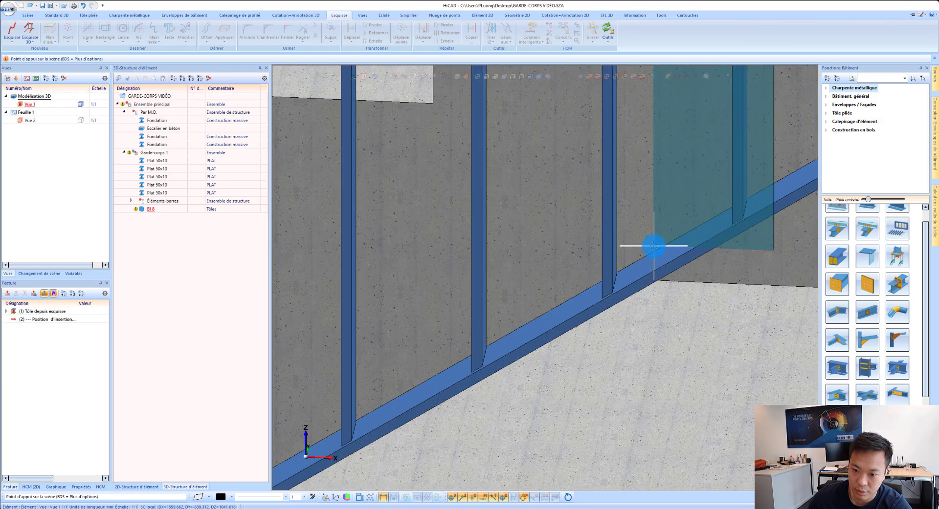
scroll(631, 257, up, 2)
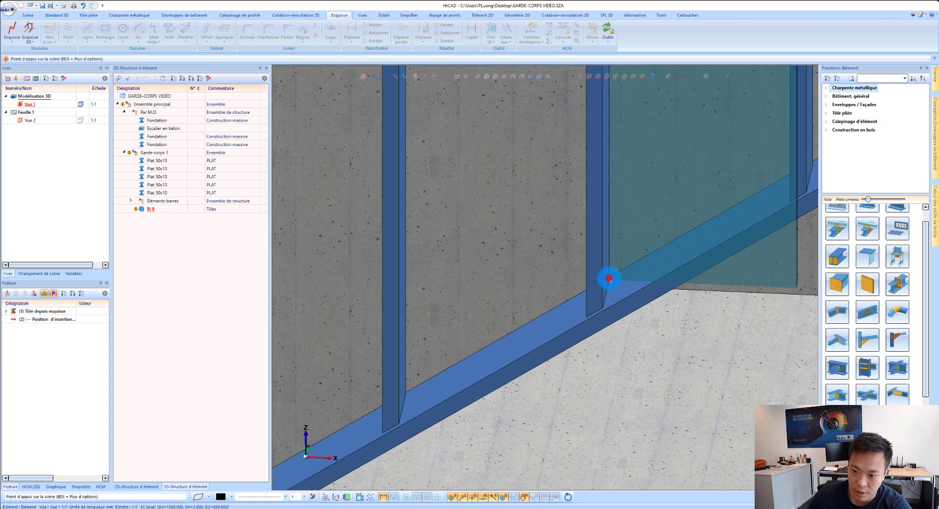
click(608, 279)
Step: Move the copied plate 8 mm outward from the concrete along its short thickness edge
scroll(608, 277, down, 4)
scroll(604, 210, up, 3)
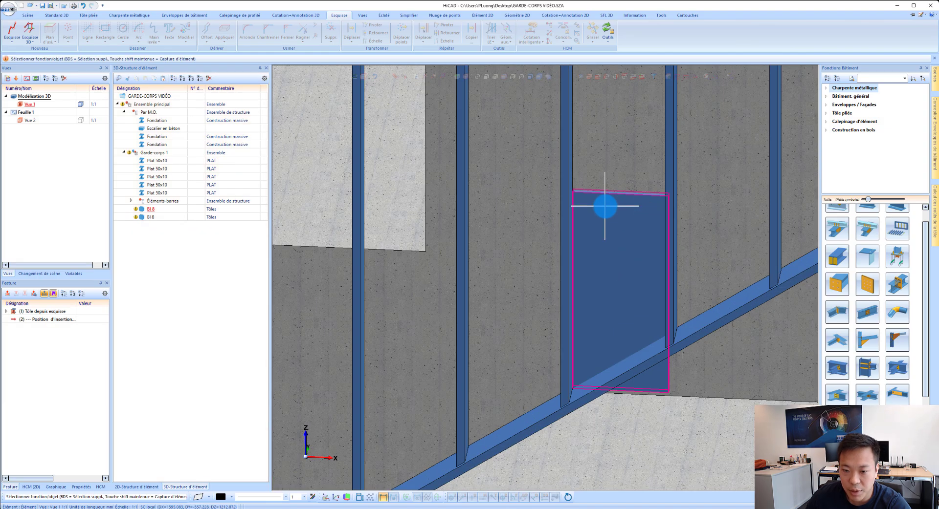
scroll(605, 207, down, 3)
right_click(586, 195)
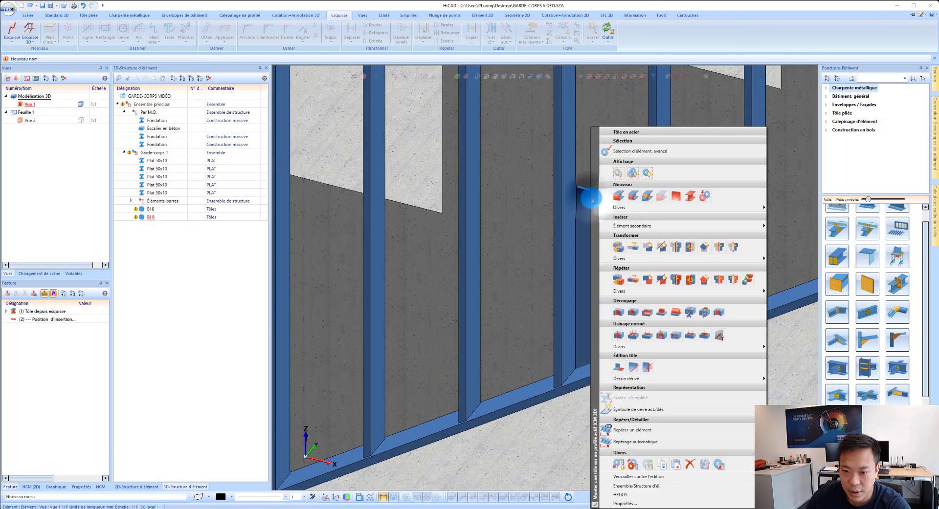
click(634, 258)
scroll(582, 193, up, 5)
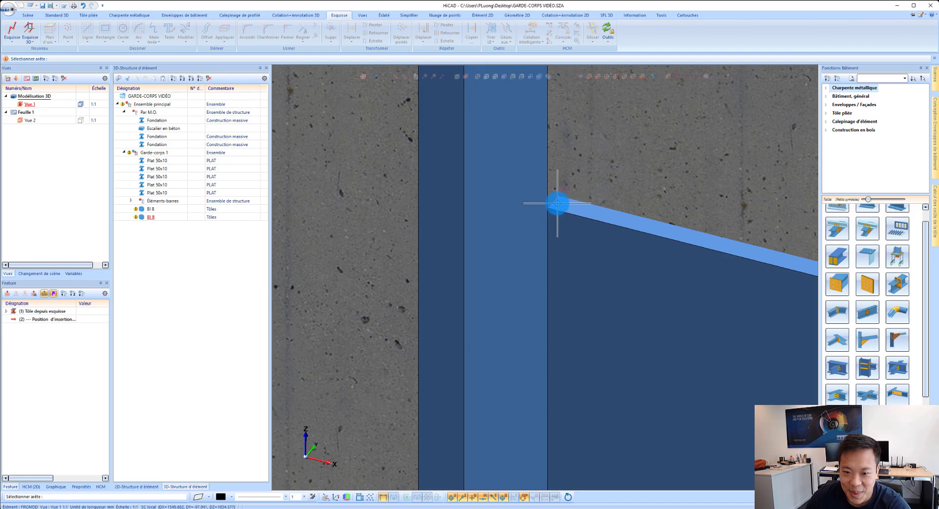
click(557, 204)
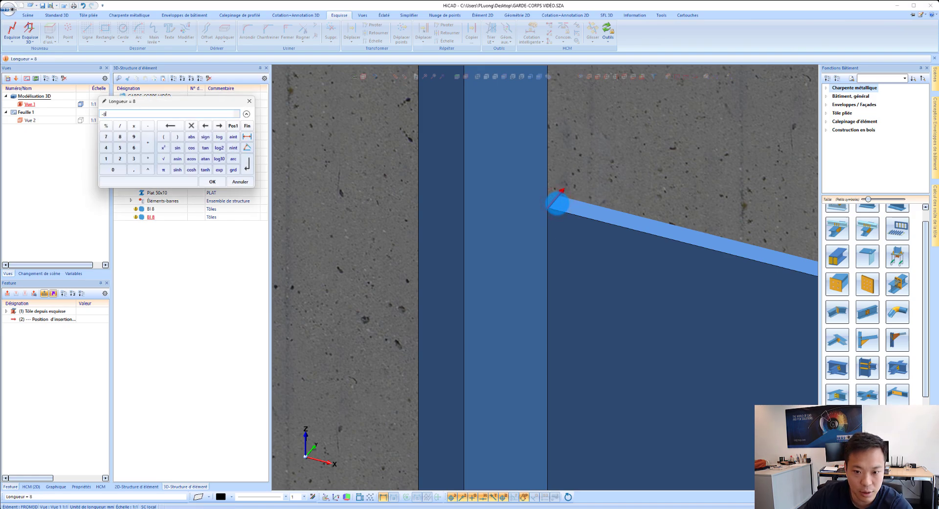
key(Return)
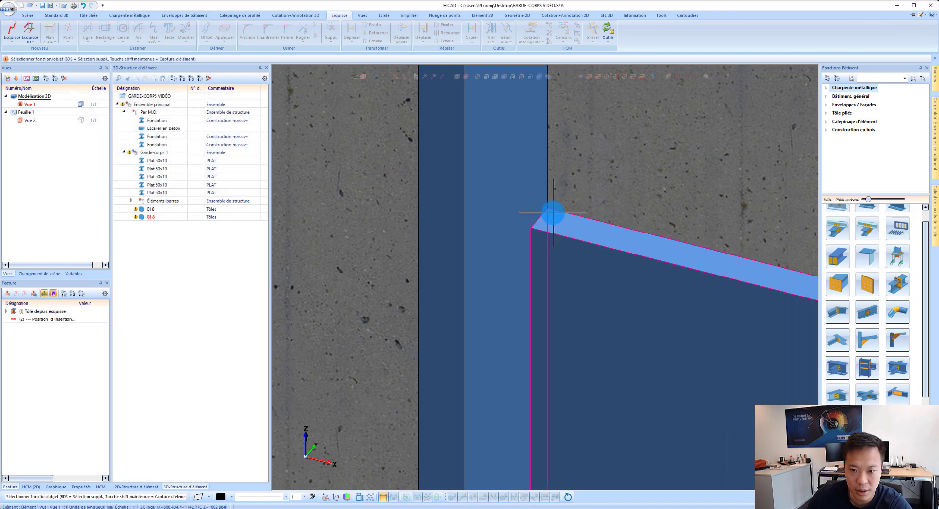
Step: Move the copied plate 5 mm back toward the concrete along its thickness edge
scroll(544, 218, down, 3)
click(568, 235)
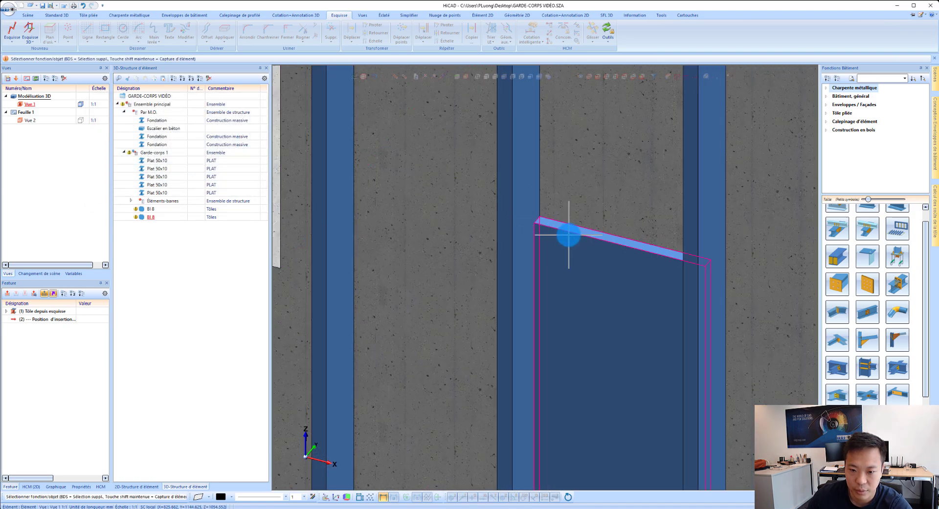
middle_drag(567, 235, 648, 203)
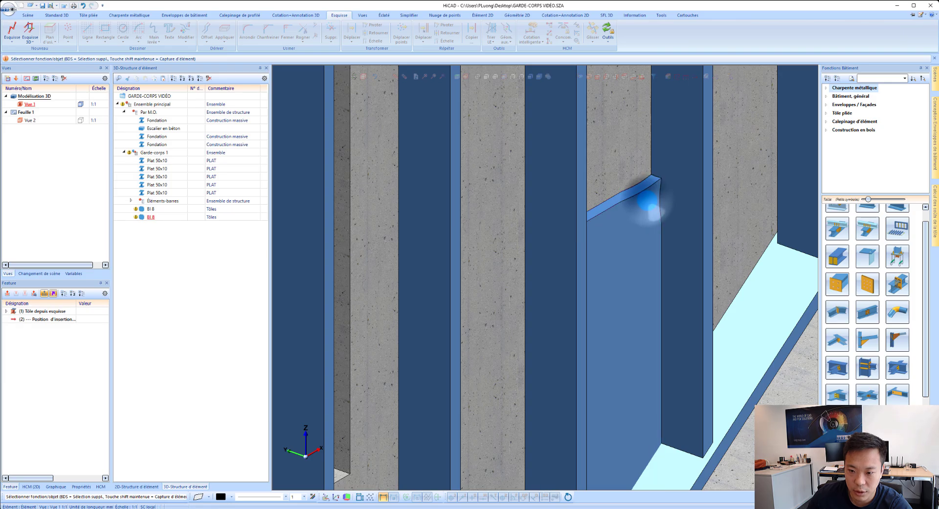
right_click(648, 202)
click(692, 246)
scroll(658, 180, up, 4)
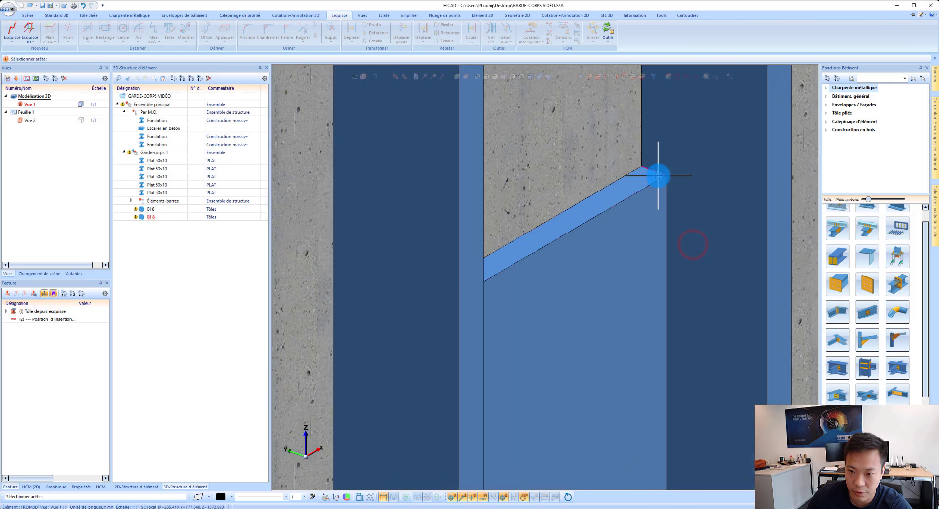
click(657, 175)
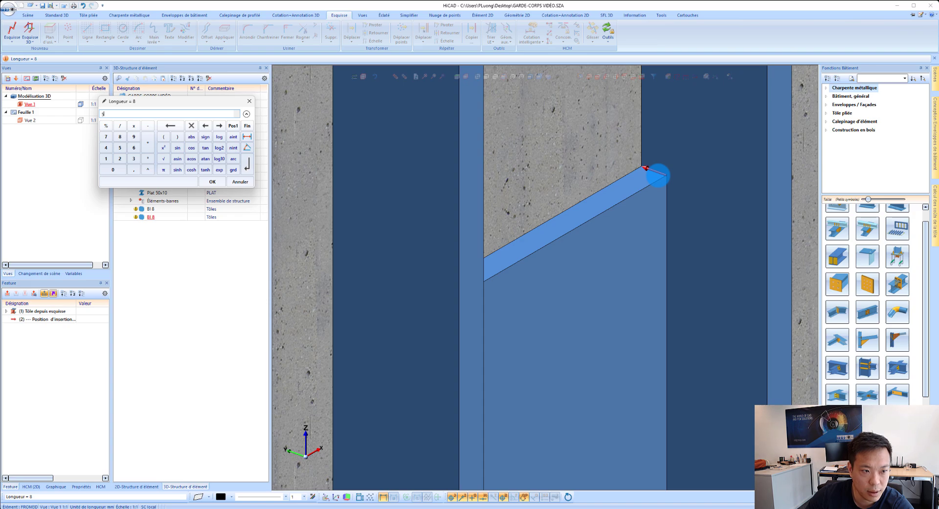
text(5)
key(Return)
scroll(627, 178, down, 3)
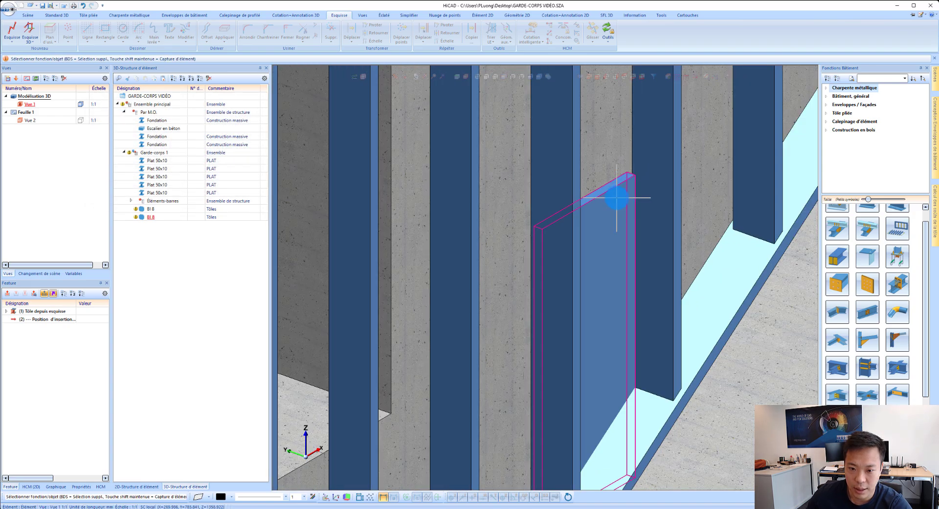
middle_drag(616, 198, 571, 197)
scroll(588, 189, down, 4)
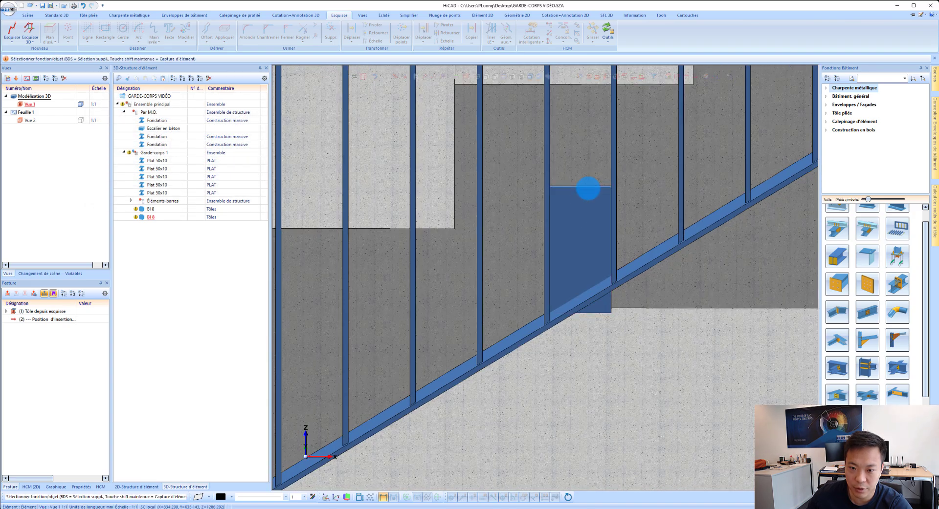
right_click(587, 195)
click(620, 243)
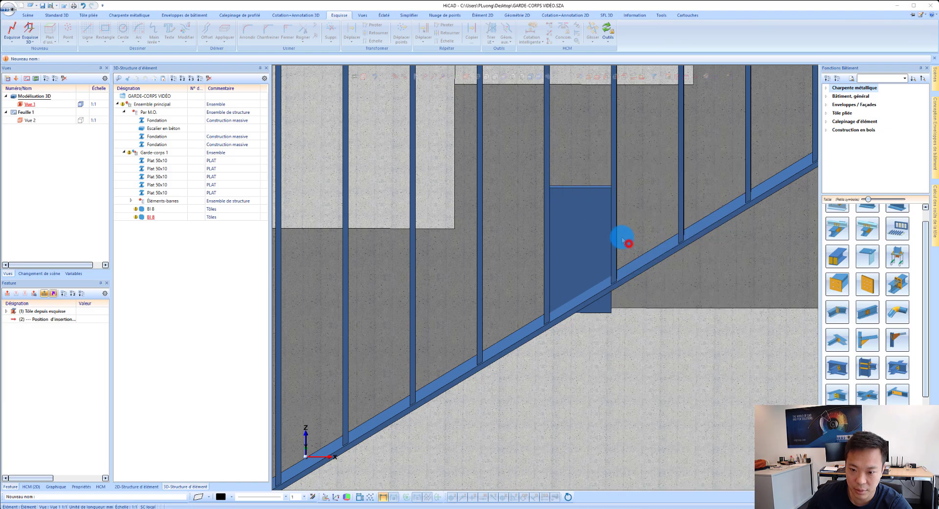
scroll(556, 201, up, 2)
click(545, 195)
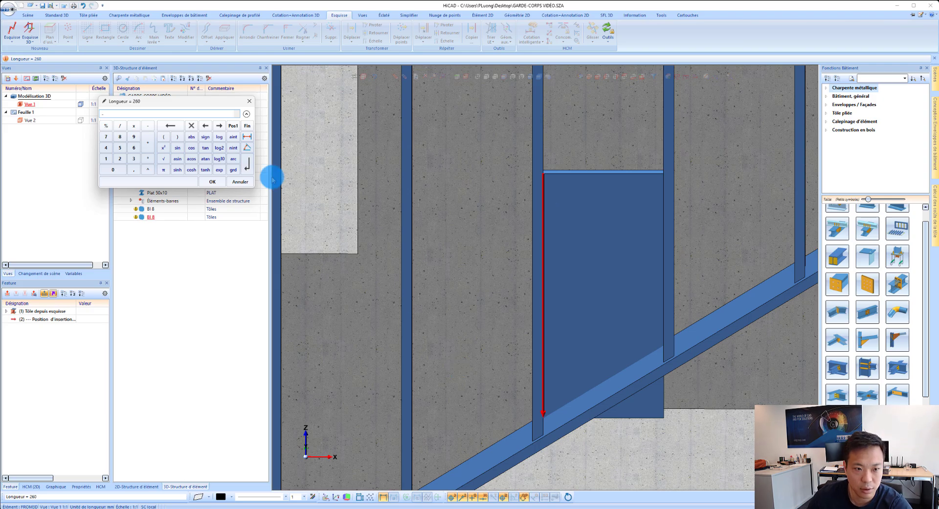
key(Escape)
key(Escape)
Step: Move the copied plate perpendicularly from its upper corner toward the concrete step's top surface, using a length of 210.3-10 mm
right_click(569, 207)
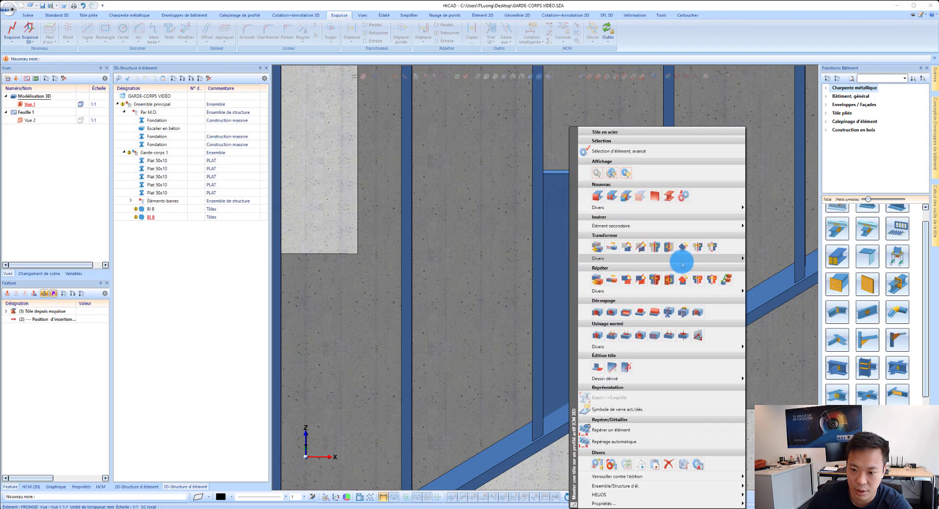
click(682, 263)
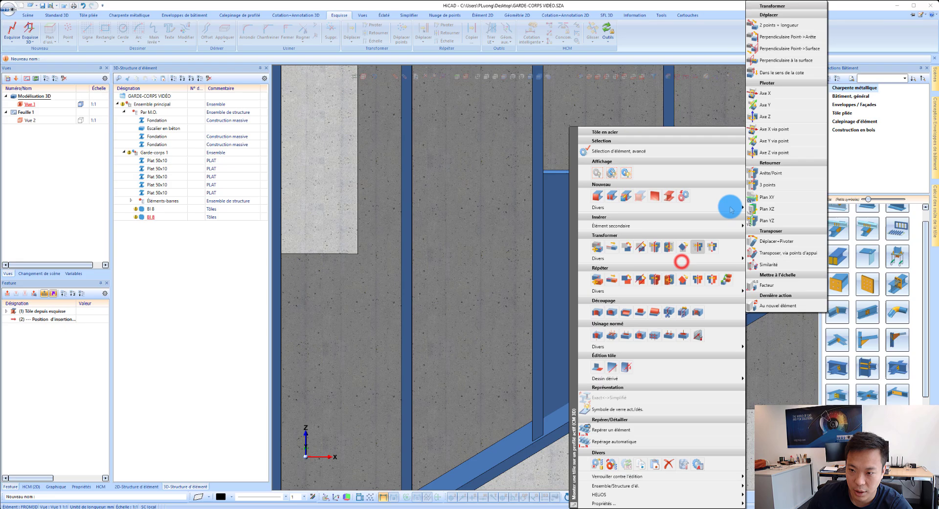
click(768, 49)
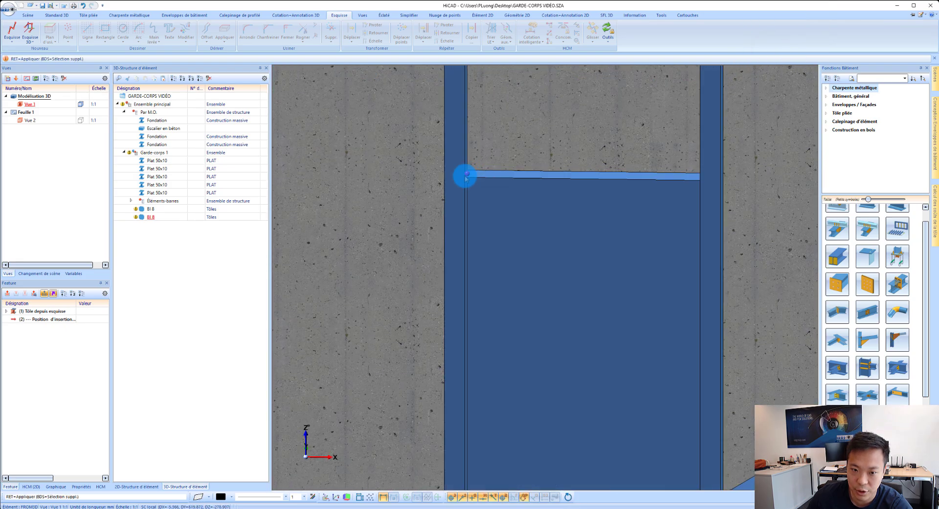
middle_drag(465, 176, 469, 174)
click(470, 171)
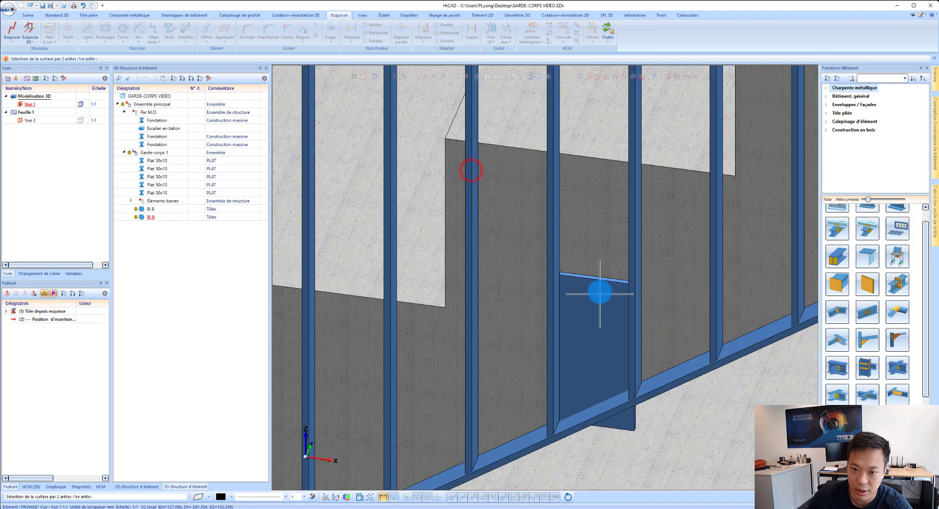
click(596, 159)
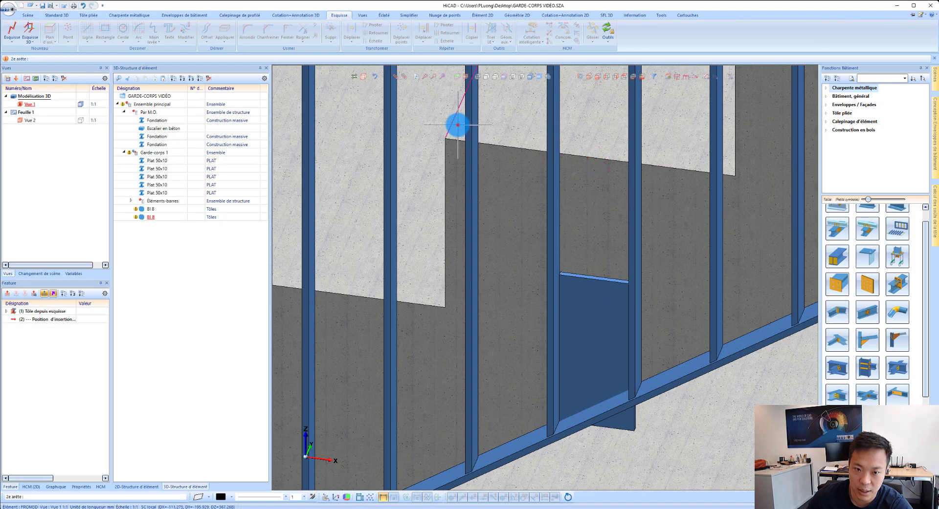
click(458, 125)
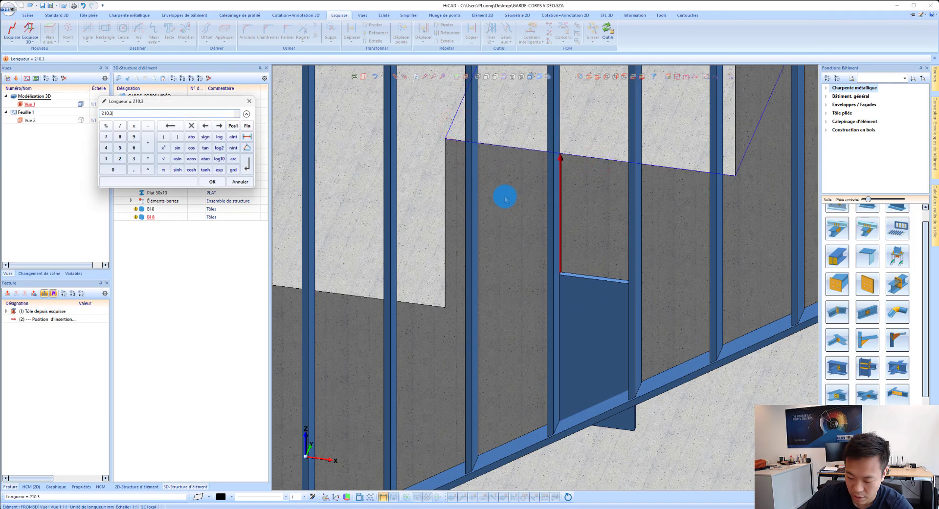
text(-10)
key(Return)
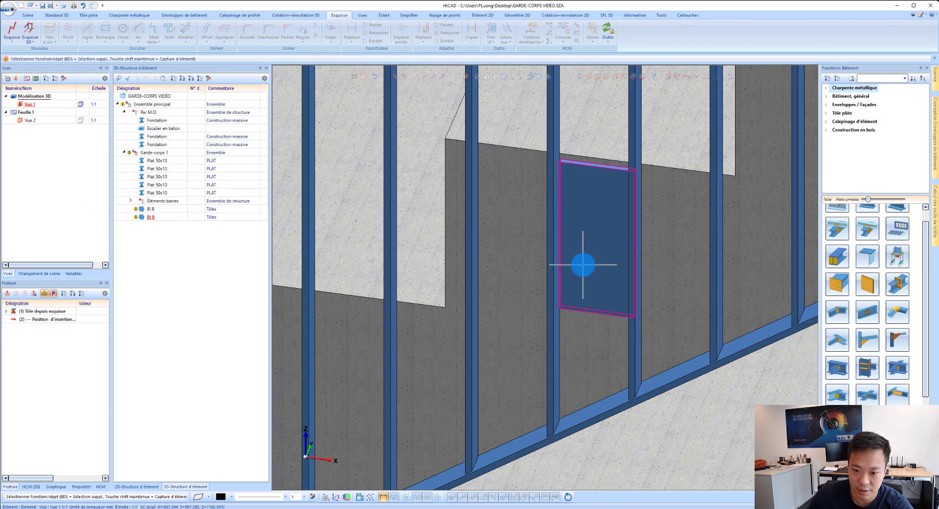
Step: Open the copied plate's sketch from its feature history for editing and delete its lower horizontal line
middle_drag(604, 242, 613, 237)
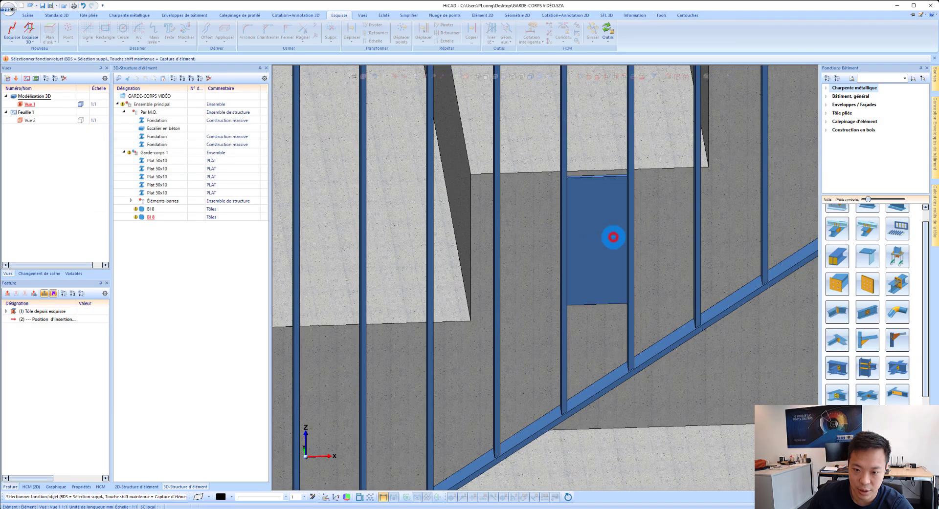
click(613, 238)
click(8, 314)
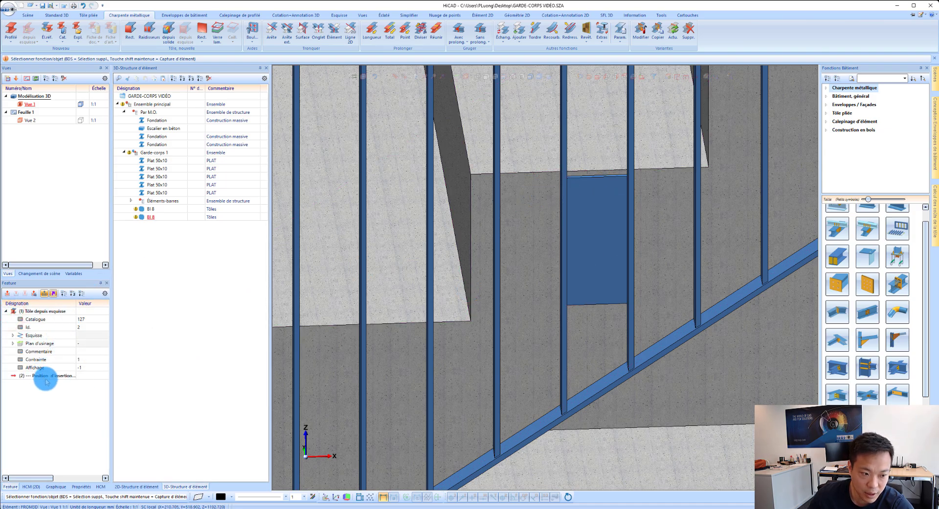
click(31, 336)
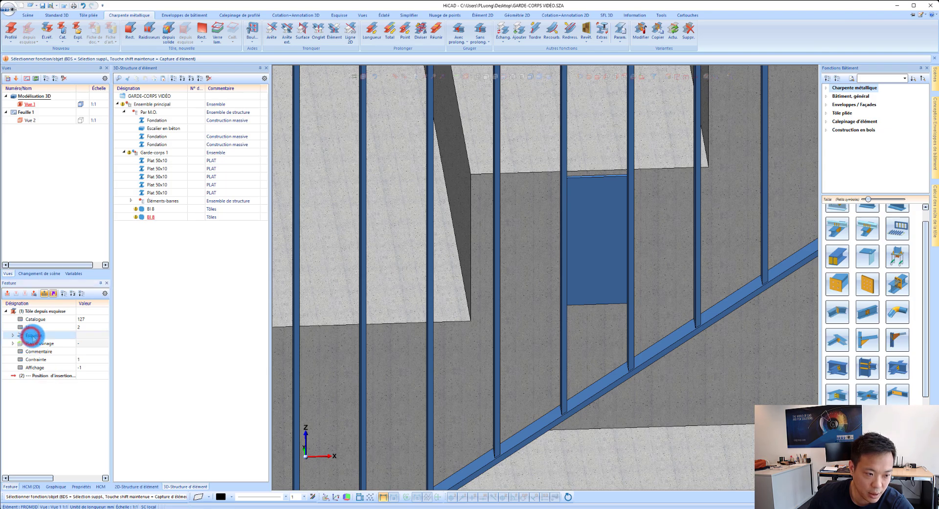
double_click(32, 336)
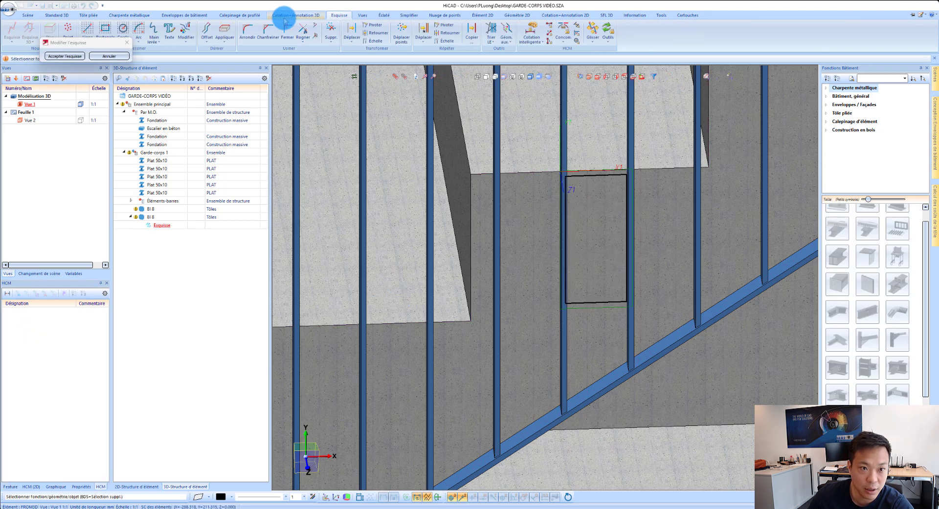
click(329, 29)
click(589, 297)
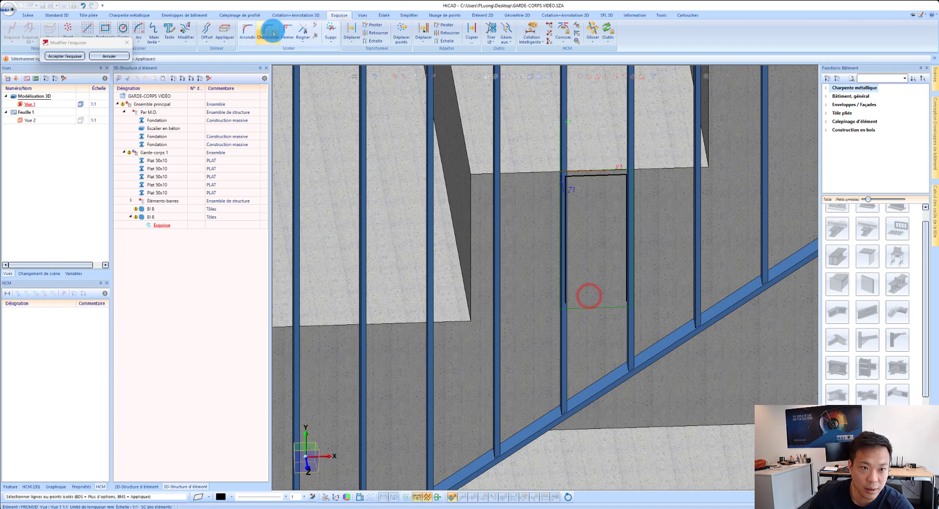
Step: Close the plate sketch's open bottom with the sloped lower flat's edge, joined to both side lines, and accept the sketch
click(225, 29)
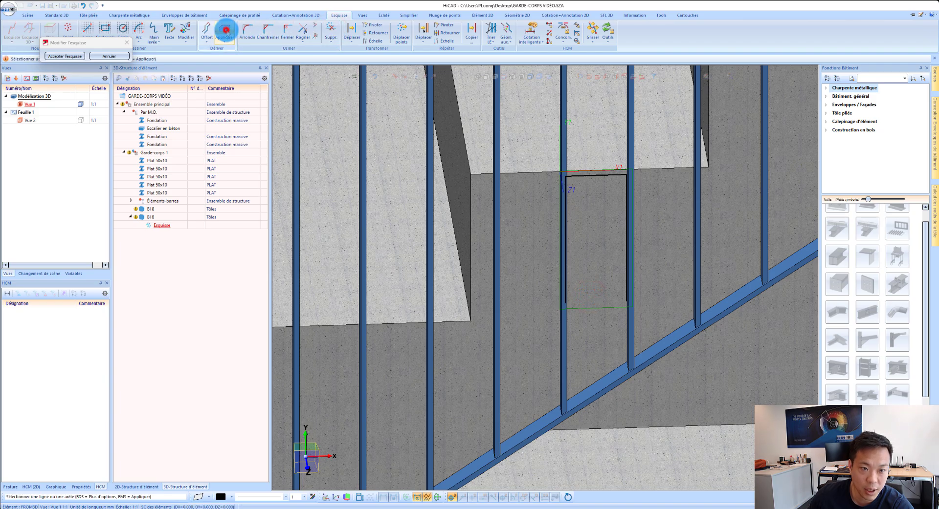
click(603, 389)
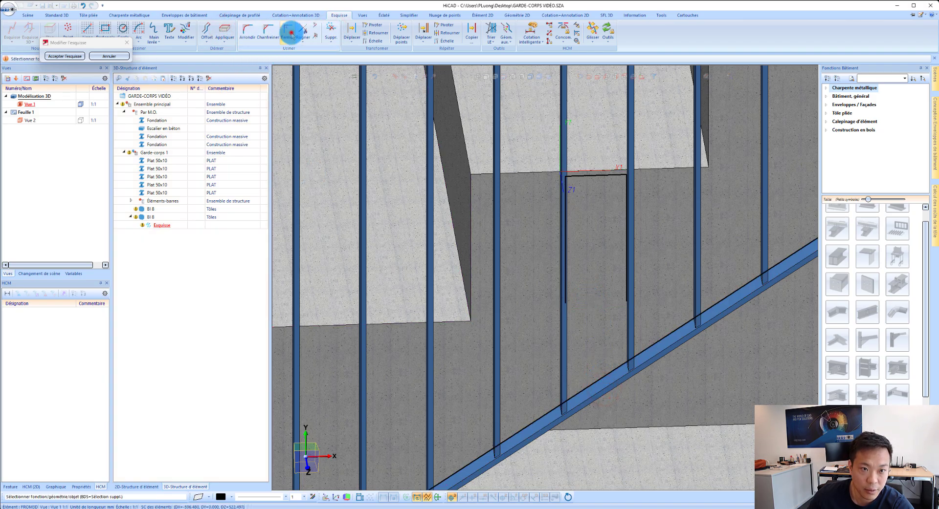
click(288, 30)
click(573, 379)
click(615, 356)
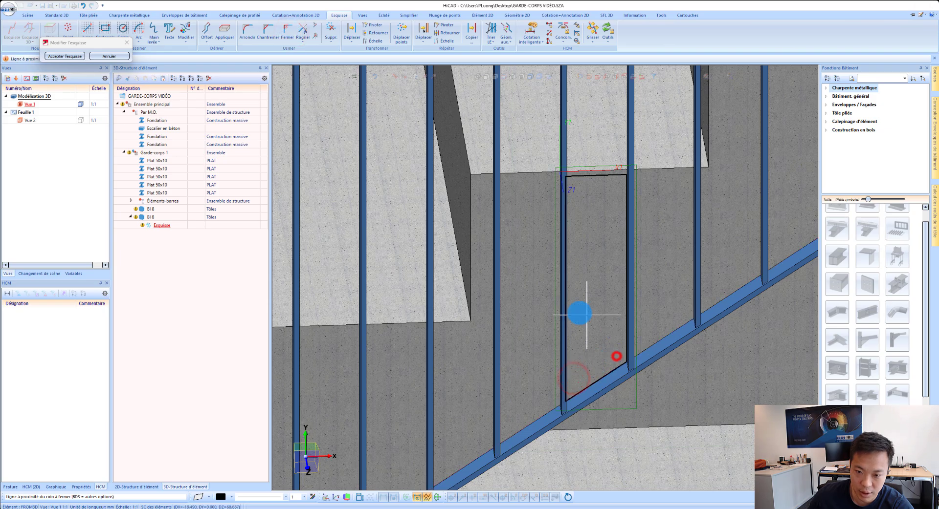
click(65, 57)
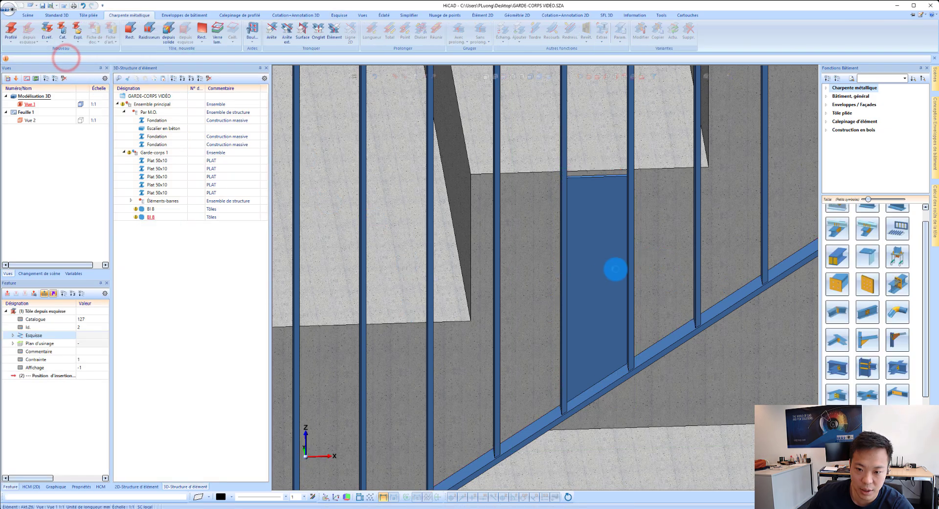
Step: Repeat the adapted plate 2 times without a parent element, placing the first copy in the matching bay farther up the stairs by bar-to-flat corner points
scroll(536, 277, down, 6)
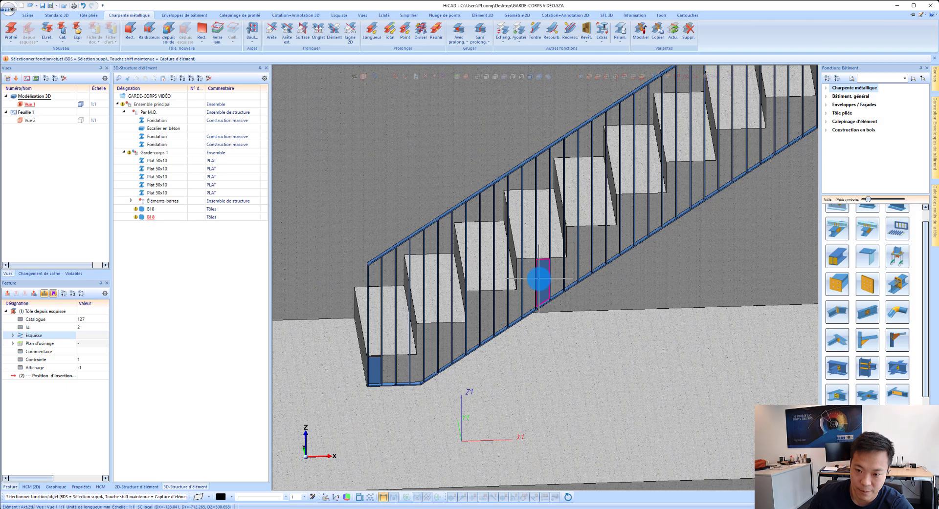
scroll(540, 281, up, 5)
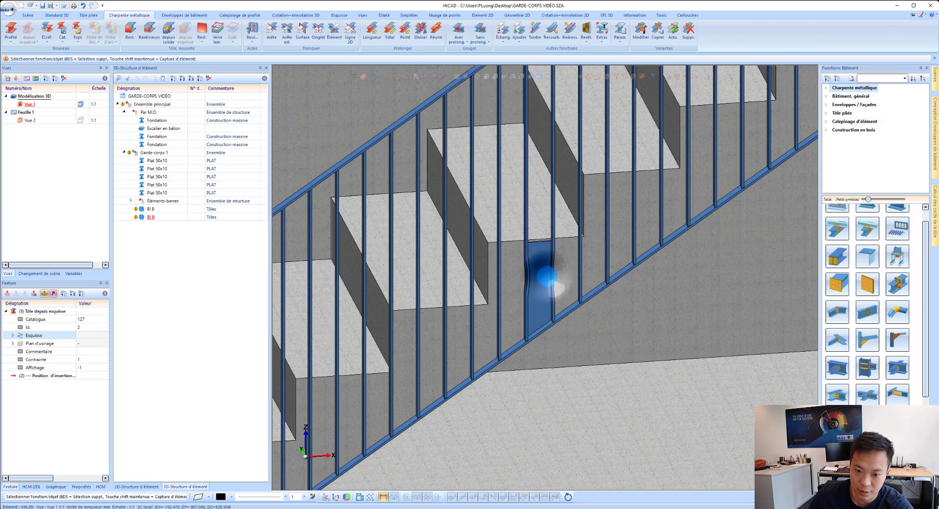
right_click(546, 278)
click(576, 152)
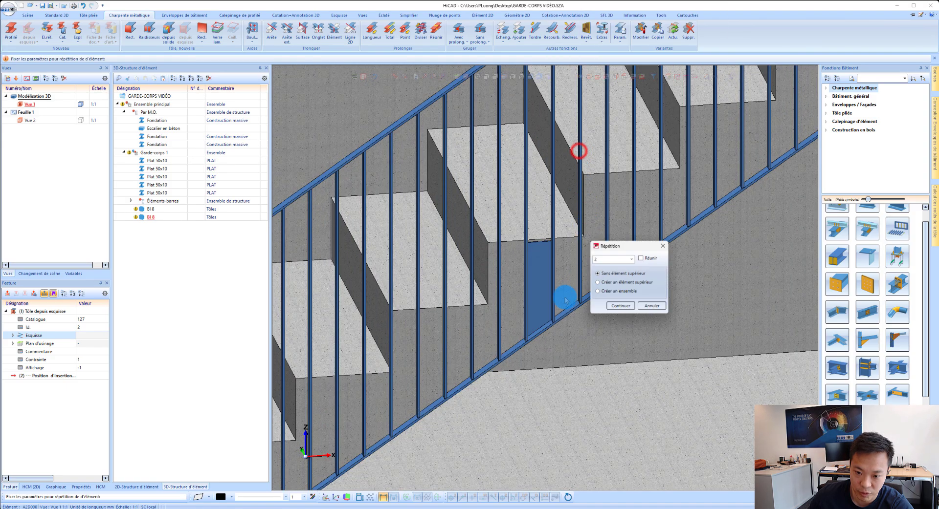
click(622, 310)
scroll(557, 322, up, 5)
scroll(557, 322, up, 2)
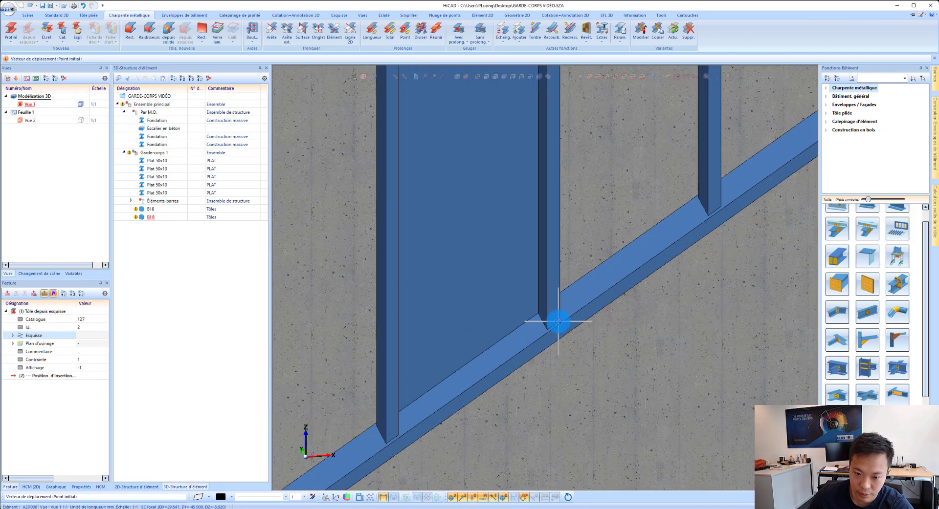
click(558, 321)
scroll(480, 379, down, 6)
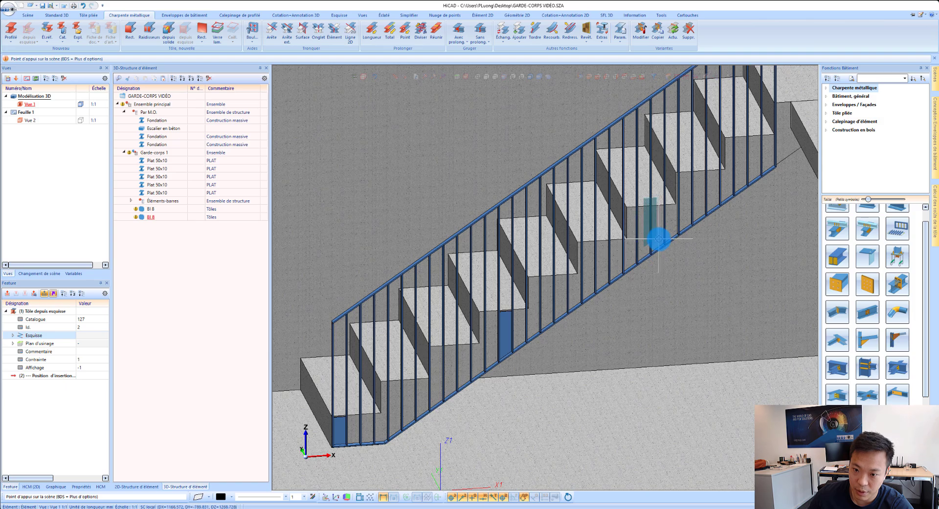
scroll(657, 241, up, 5)
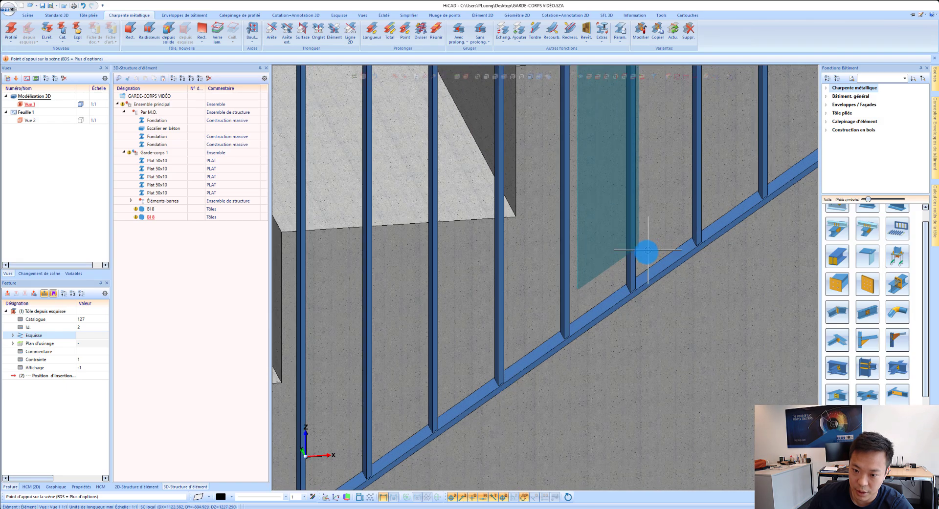
click(635, 289)
Step: Place the second plate copy in the next-to-last bay at the upper end of the railing and finish the repetition
scroll(497, 329, down, 5)
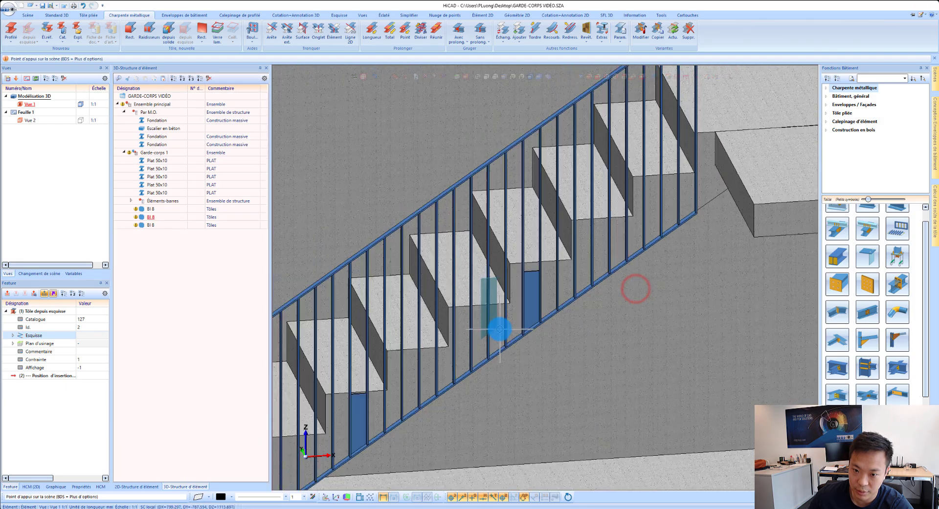
scroll(642, 235, up, 4)
scroll(642, 235, up, 3)
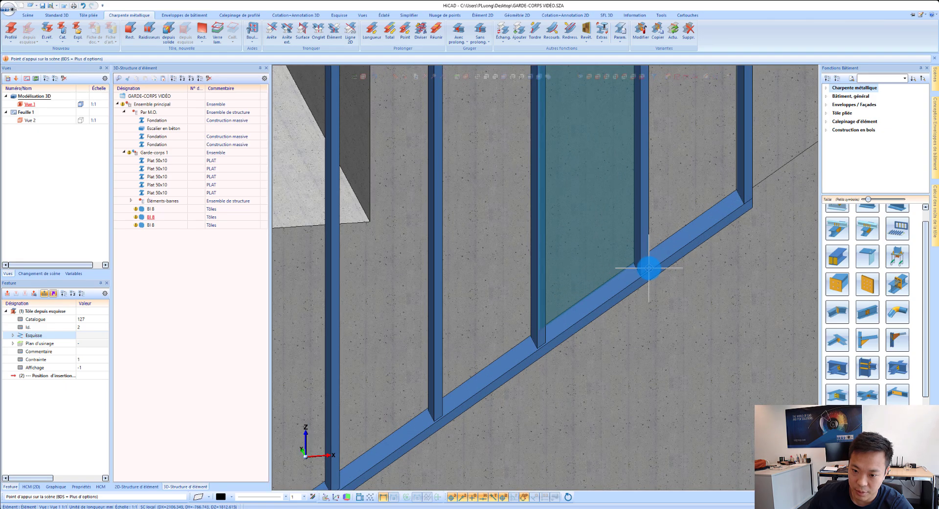
click(647, 268)
scroll(646, 269, down, 5)
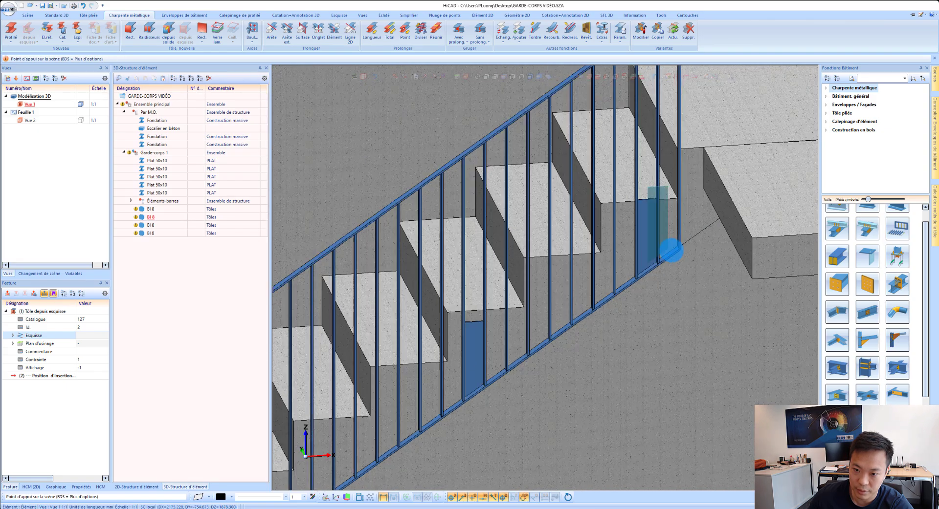
scroll(694, 245, down, 2)
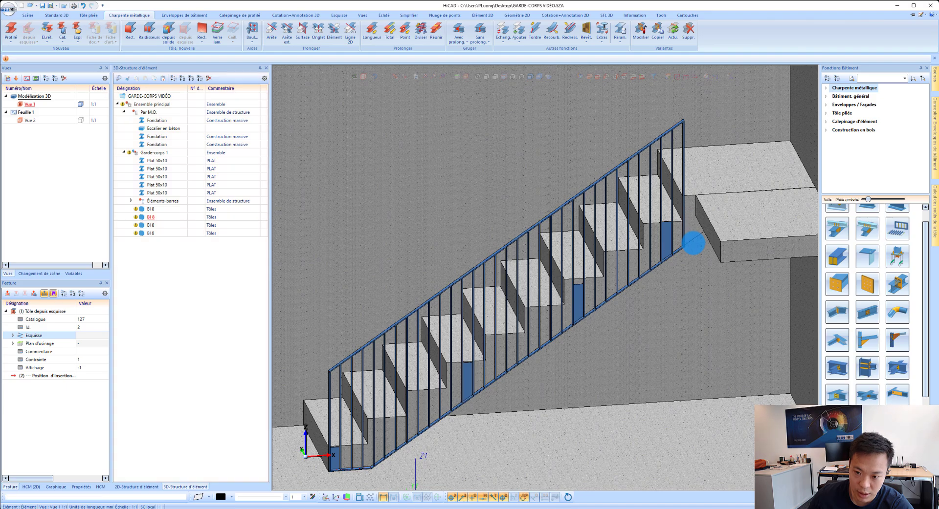
Step: Open the uppermost plate's sketch for editing and offset the concrete step's upper front edge downward by 10 mm
scroll(665, 233, up, 3)
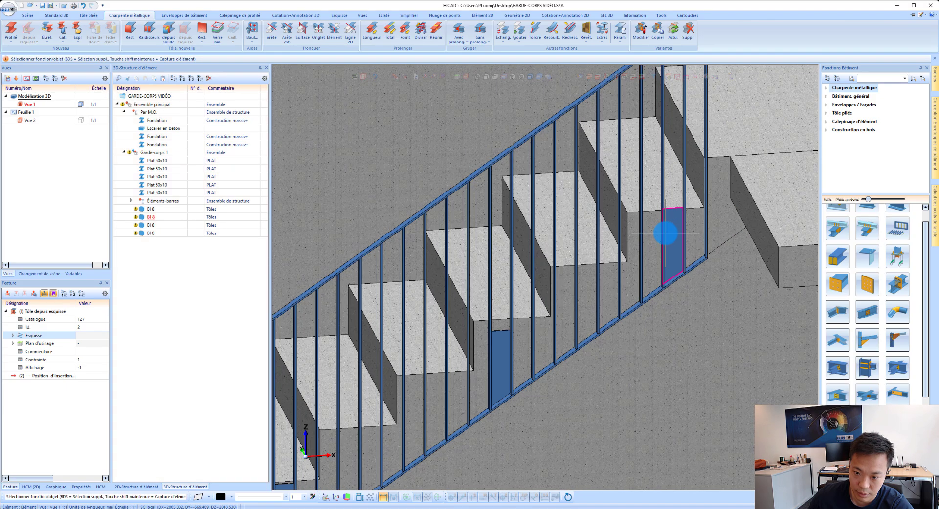
scroll(672, 229, up, 2)
scroll(679, 225, down, 2)
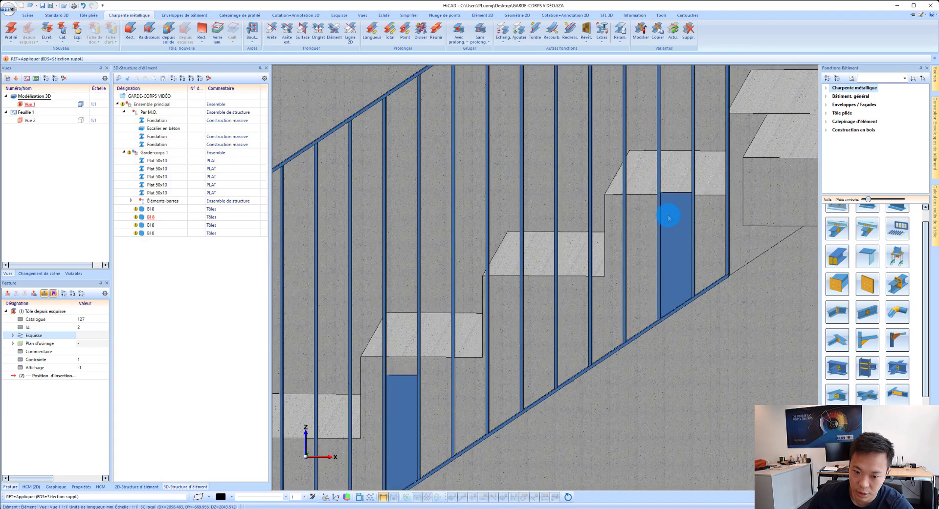
scroll(677, 215, down, 2)
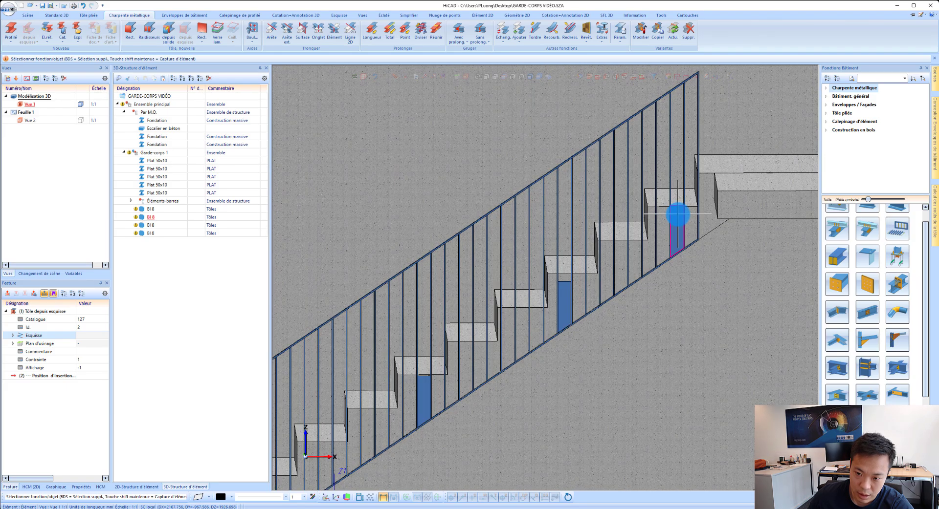
scroll(678, 215, up, 2)
scroll(679, 215, up, 5)
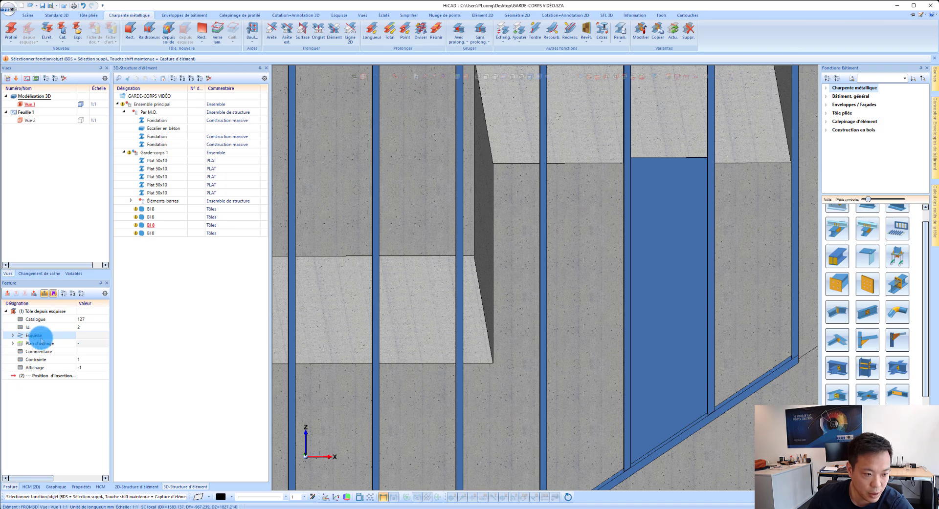
double_click(39, 336)
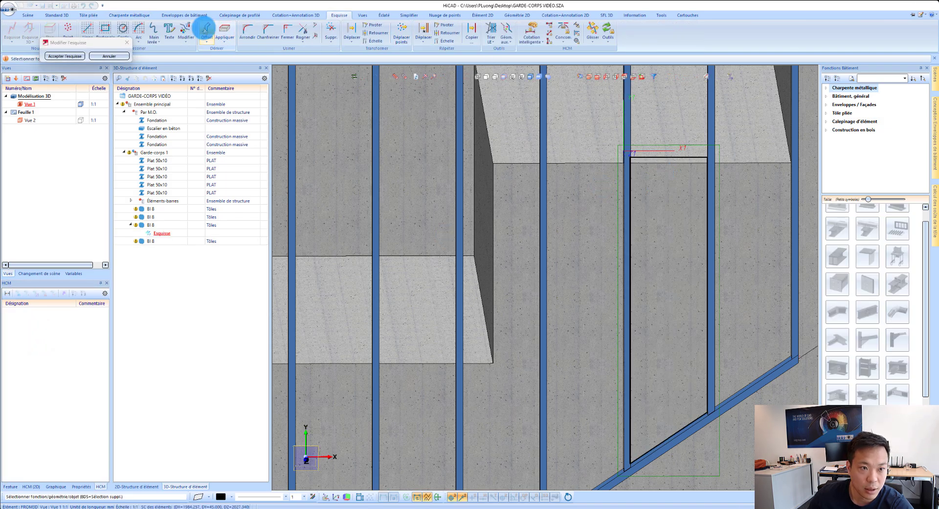
click(207, 29)
click(585, 167)
click(582, 194)
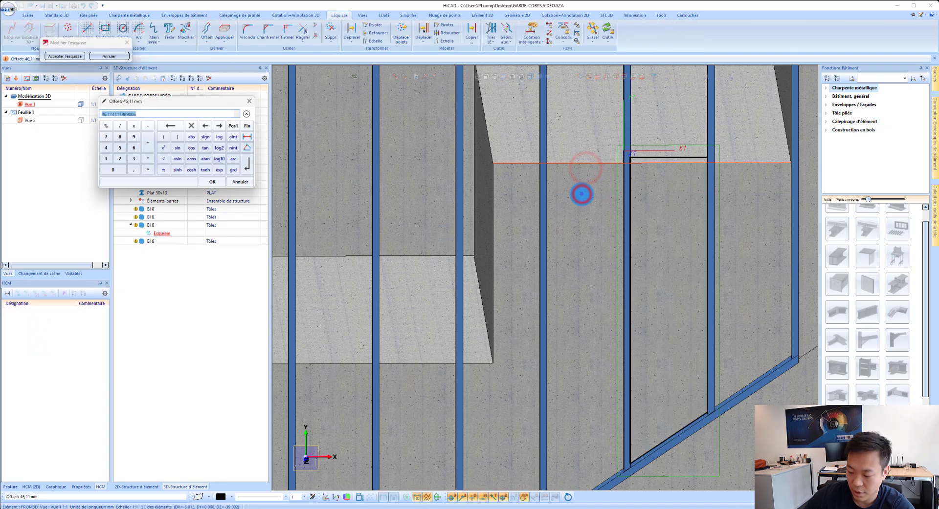
text(10)
key(Return)
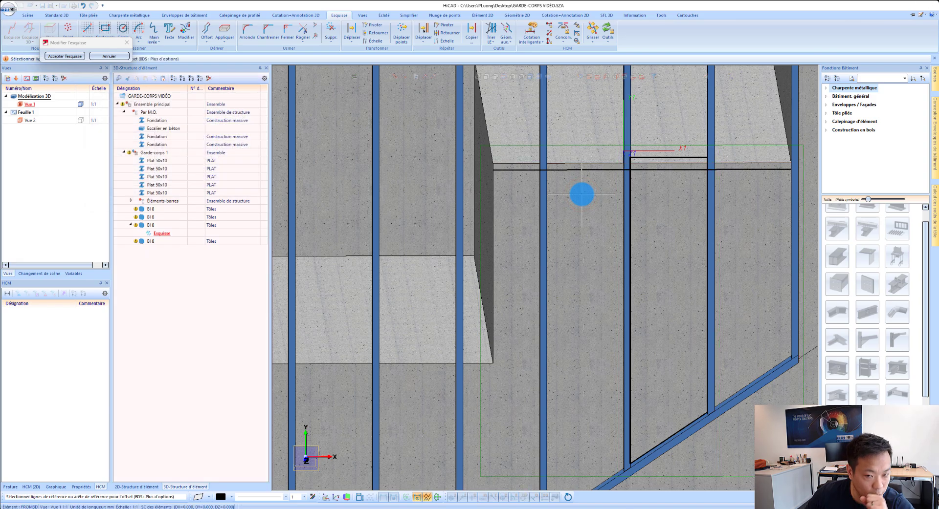
Step: Replace the uppermost plate's old upper sketch line with the offset line, closing it against both side lines, and accept the sketch
click(331, 27)
click(650, 158)
click(288, 29)
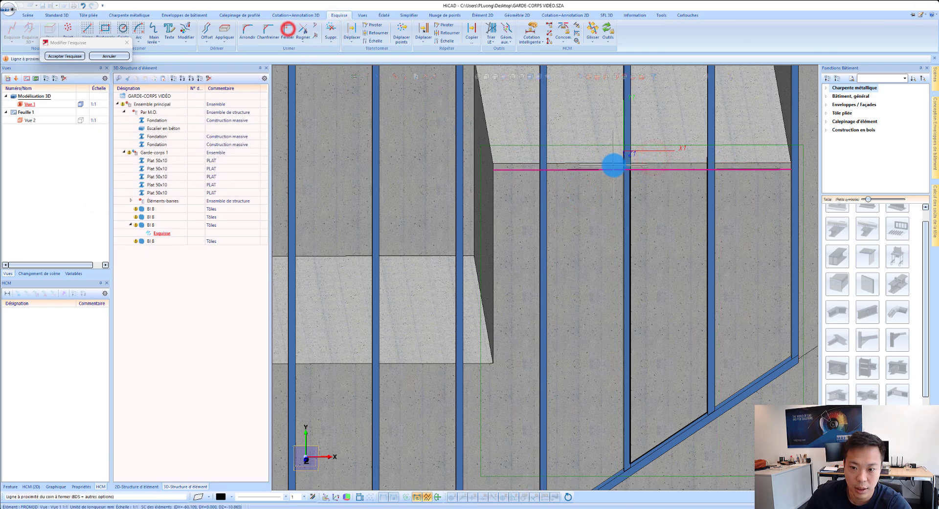
click(649, 180)
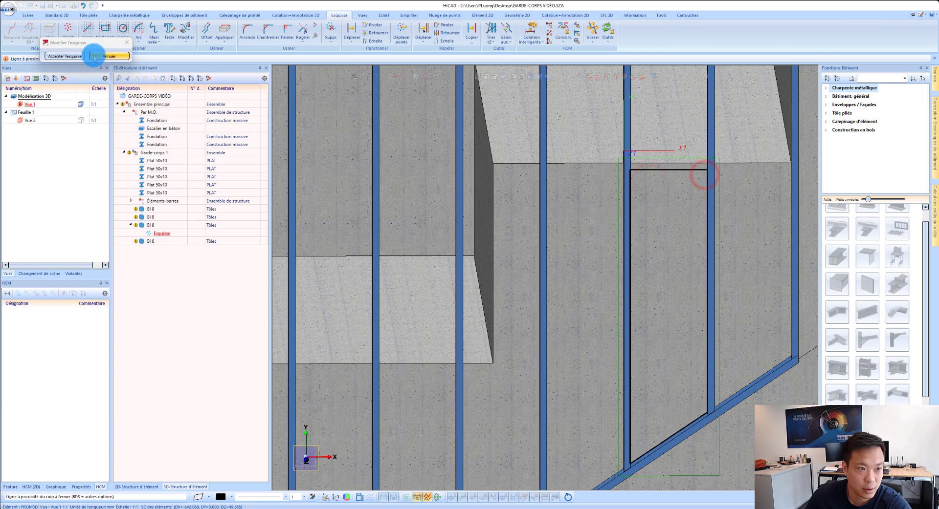
click(73, 56)
Step: Edit the sketch of the next plate down the stairs and offset the upper edge of the step behind it downward by 10 mm
scroll(712, 167, down, 3)
scroll(593, 226, down, 5)
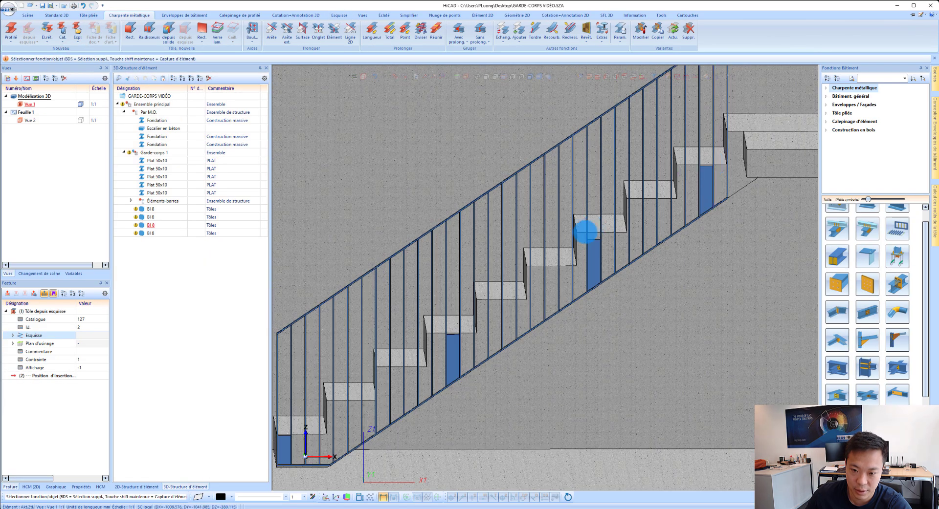
scroll(593, 233, up, 4)
click(602, 260)
double_click(40, 336)
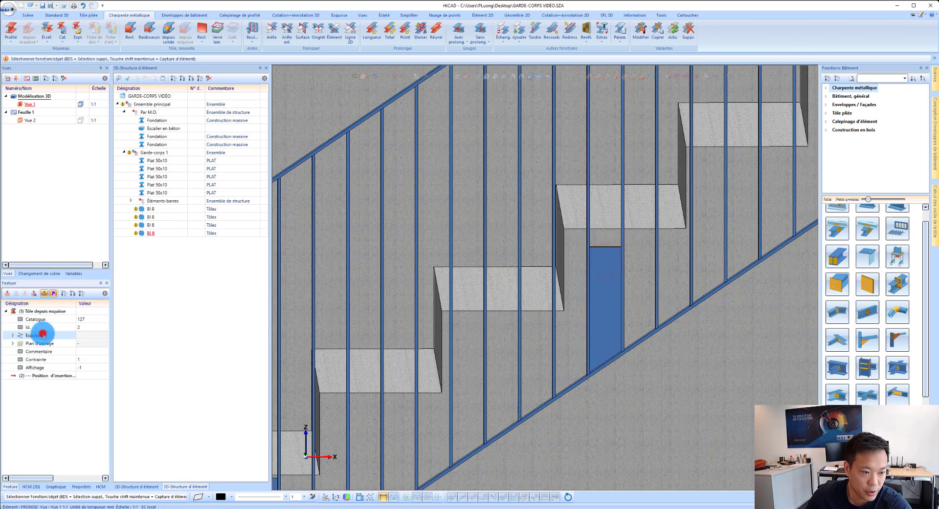
click(204, 32)
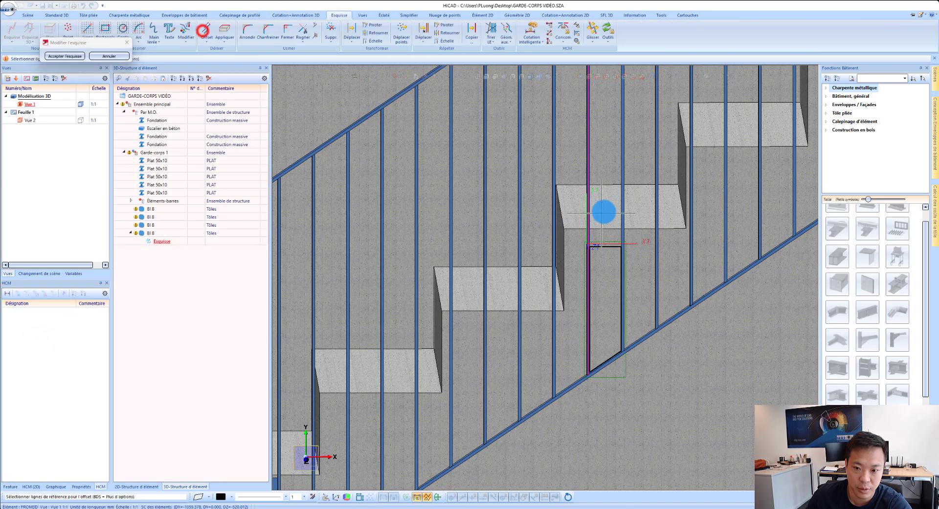
click(603, 228)
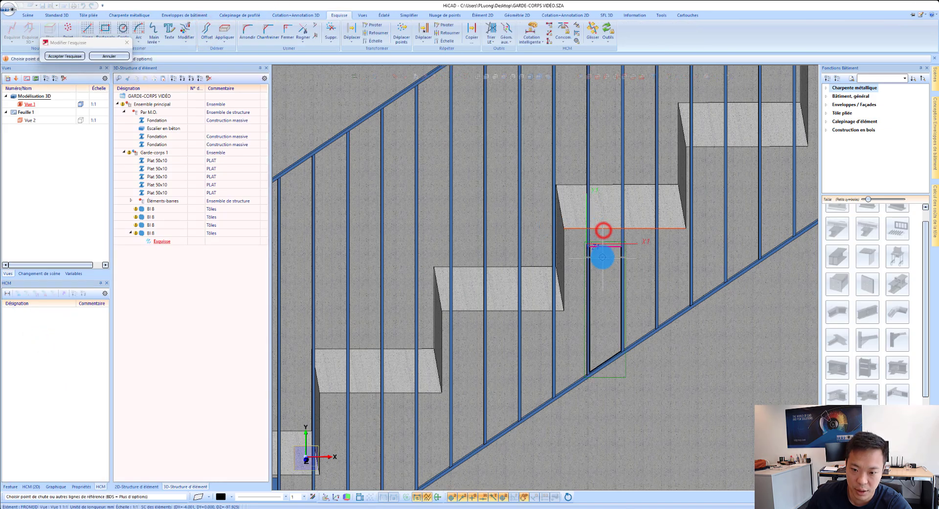
scroll(647, 236, up, 3)
click(646, 240)
text(10)
key(Return)
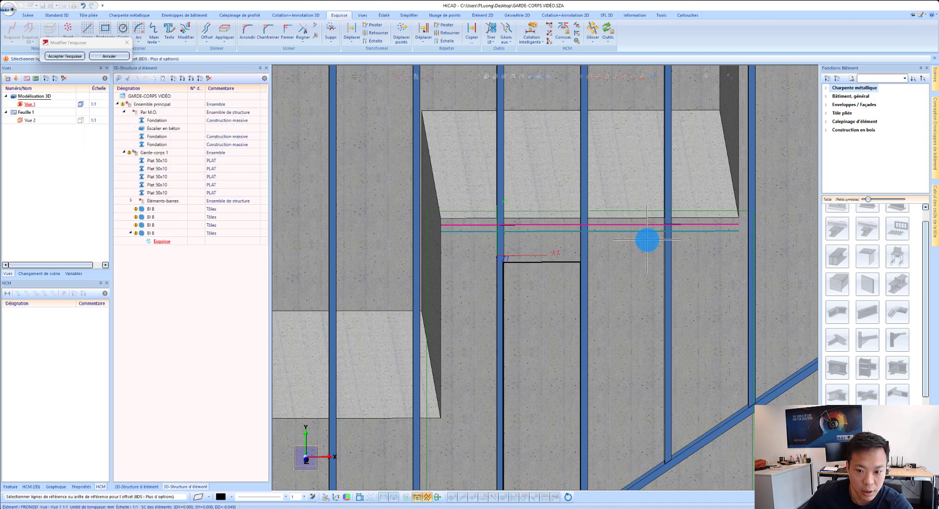
Step: Extend this plate's sketch to the offset line by closing both upper corners, delete the old upper line, and accept the sketch
click(288, 29)
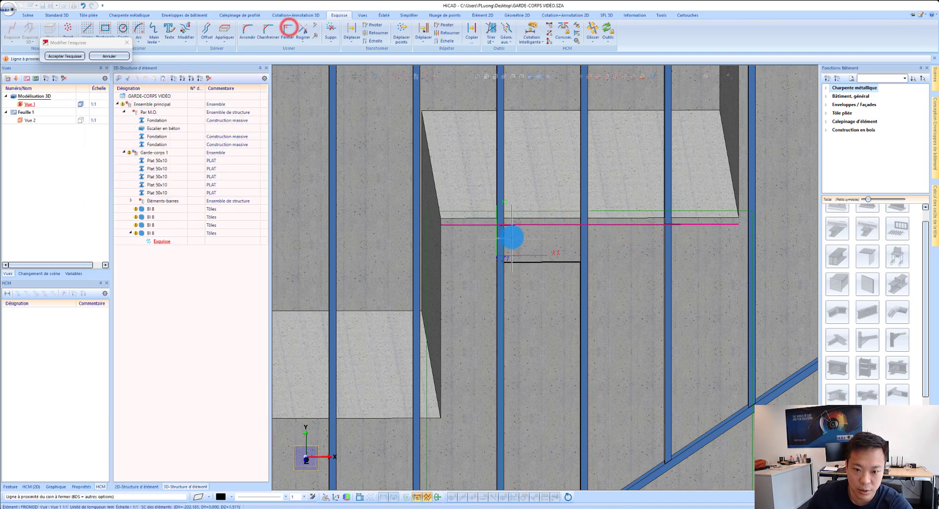
click(509, 235)
click(570, 234)
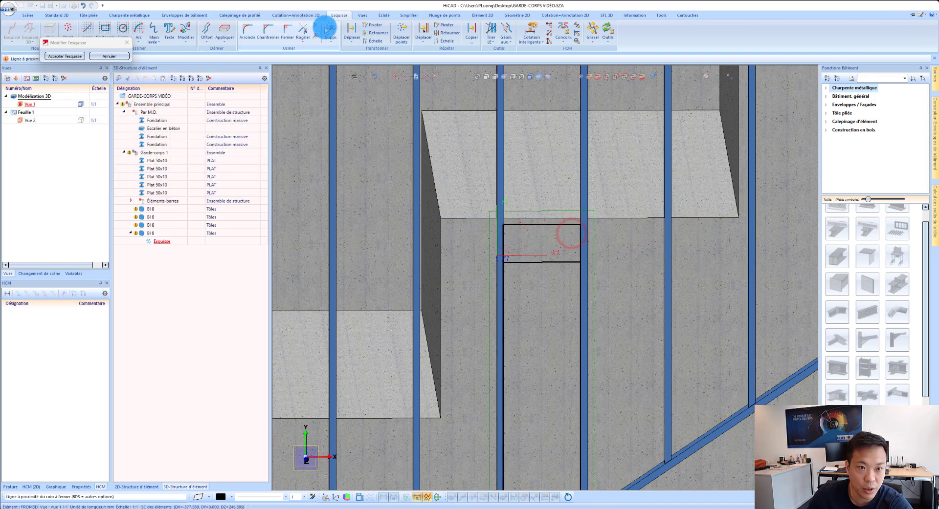
click(329, 29)
click(536, 258)
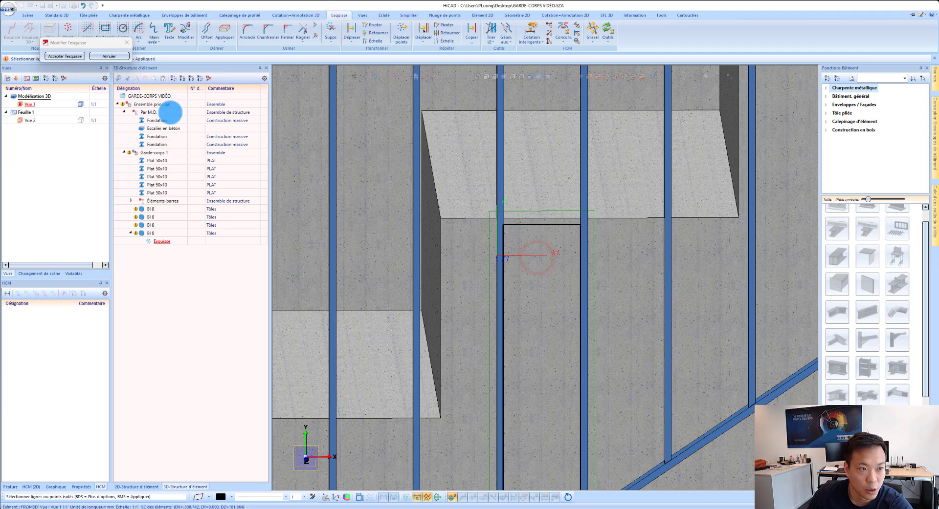
click(65, 56)
scroll(596, 174, down, 4)
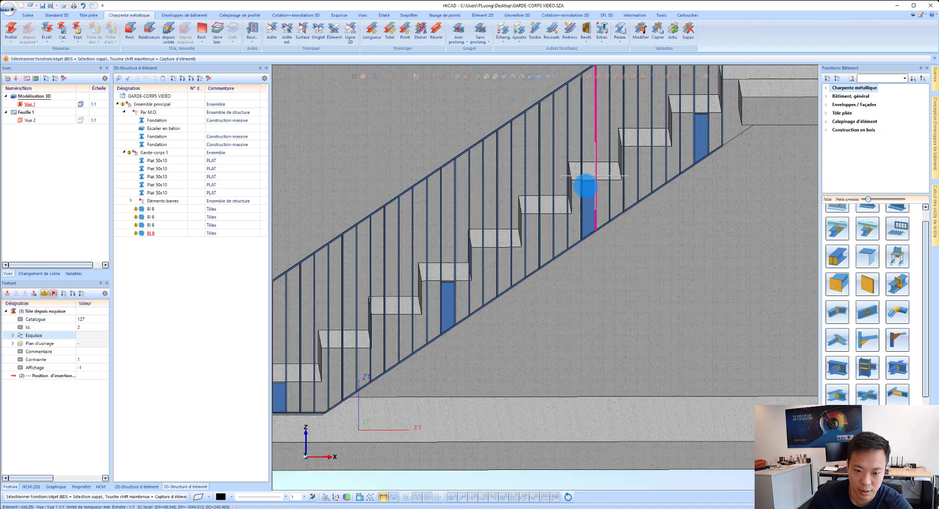
scroll(460, 308, up, 4)
scroll(461, 304, down, 5)
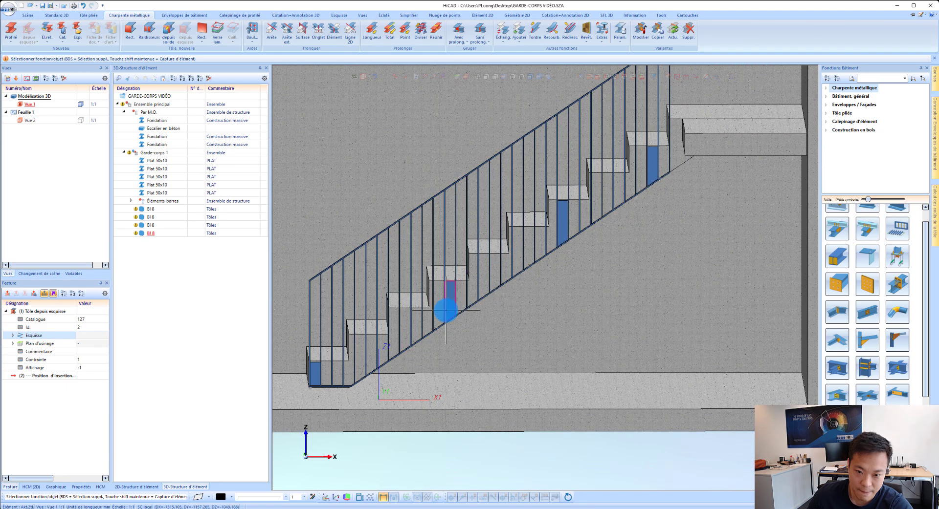
middle_drag(545, 220, 608, 210)
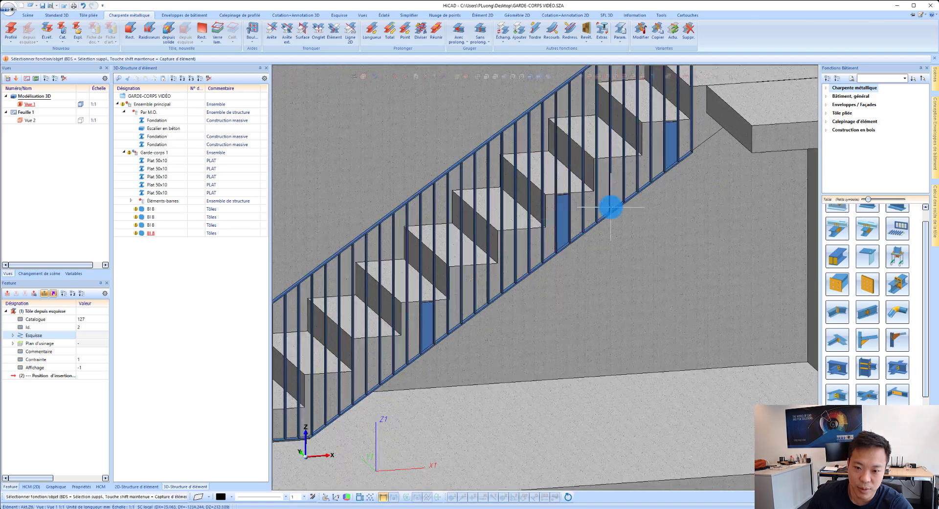
scroll(561, 219, up, 4)
scroll(565, 225, down, 4)
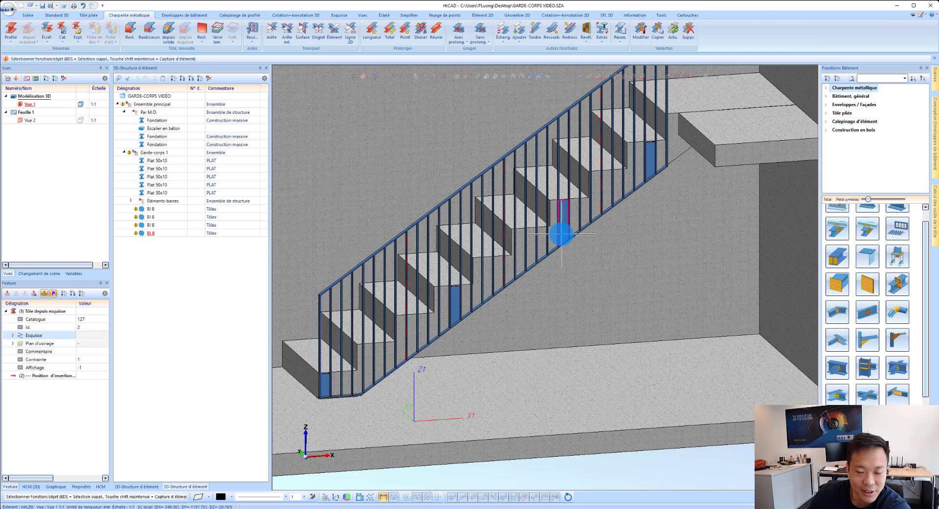
Step: Start a bolted connection with the current connection parameters and use the front face of the lowest plate as its plane
scroll(335, 377, up, 5)
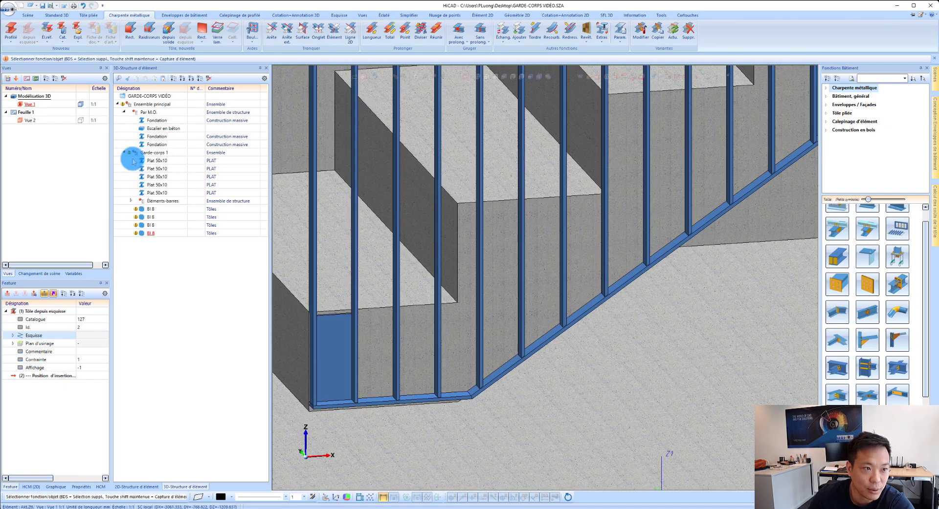
click(56, 15)
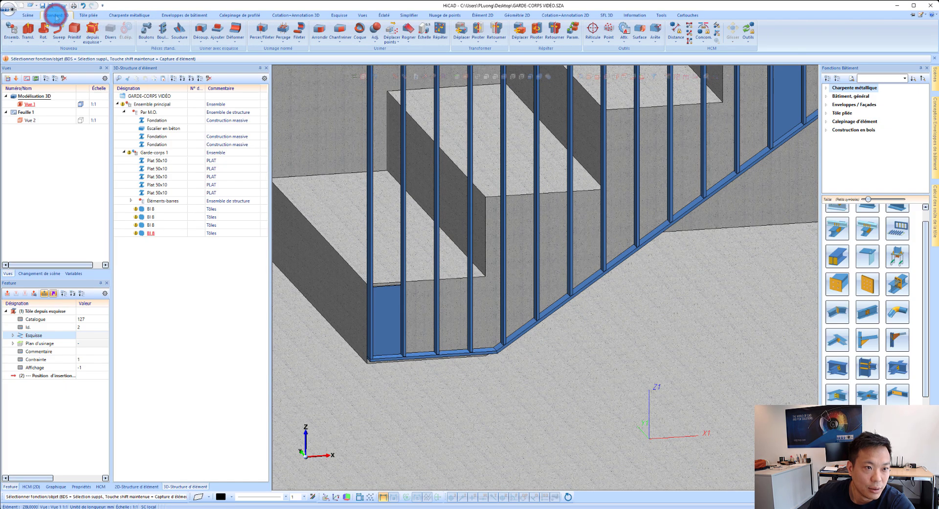
click(162, 30)
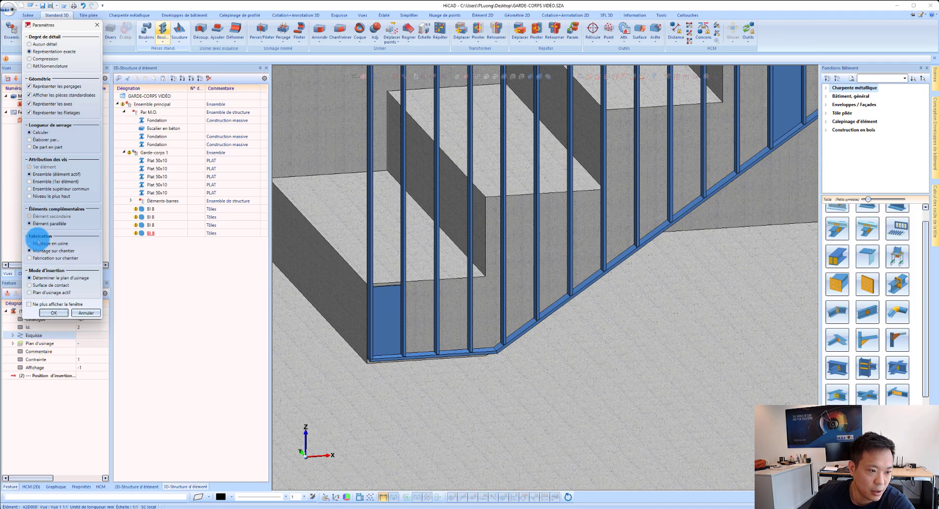
click(52, 314)
scroll(383, 338, up, 3)
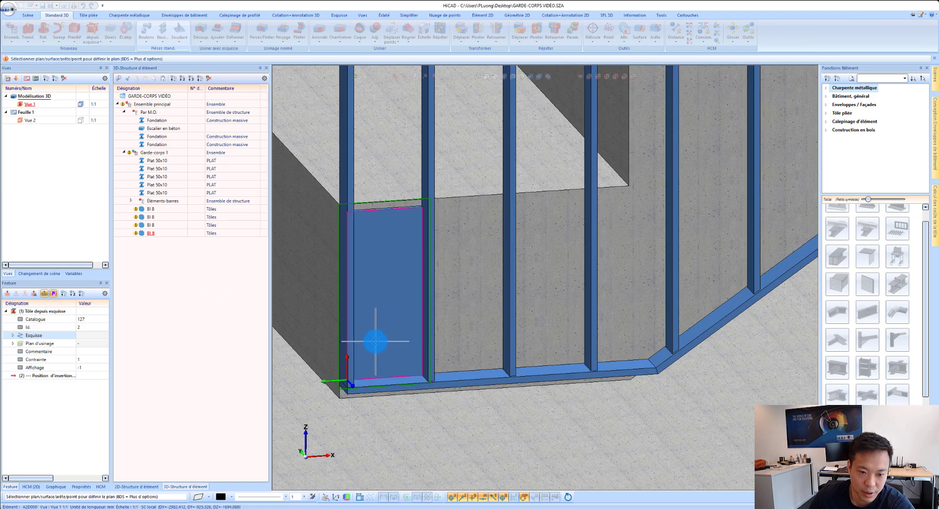
click(376, 341)
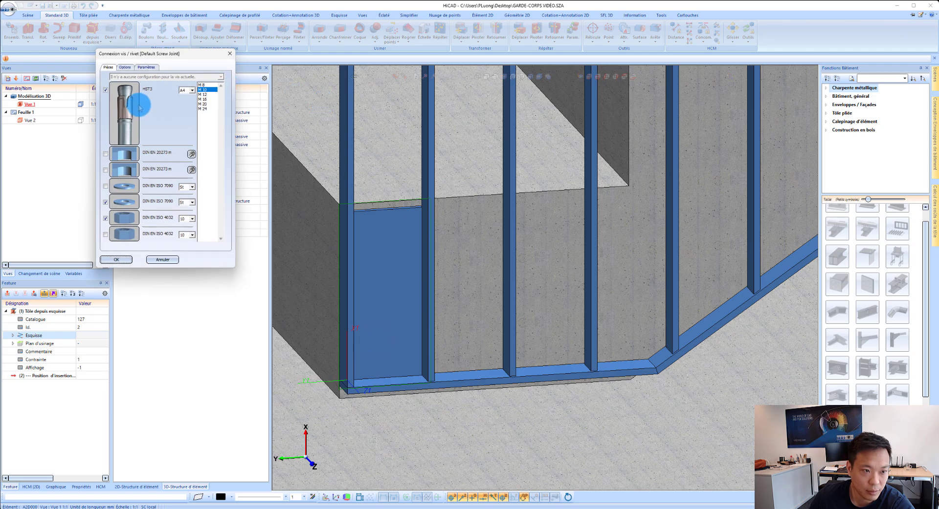
Step: Choose the M 10 size for the HST3 anchor, enable both holes with a free drilling diameter of 12 mm, and accept the configuration
click(207, 89)
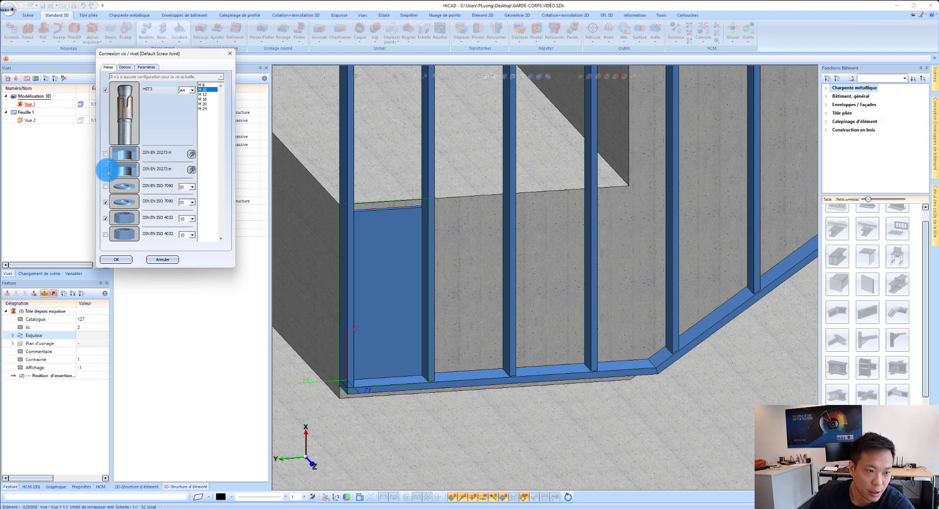
click(191, 154)
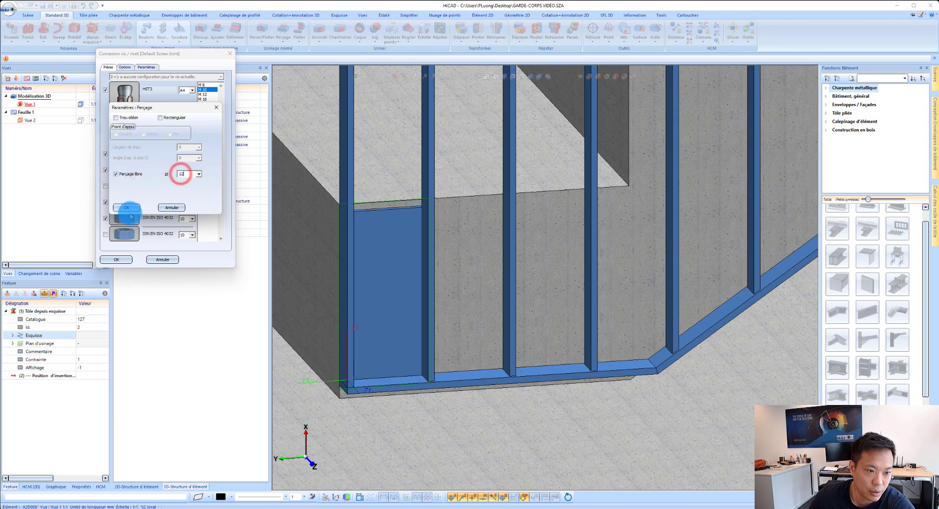
click(126, 207)
click(192, 170)
click(191, 177)
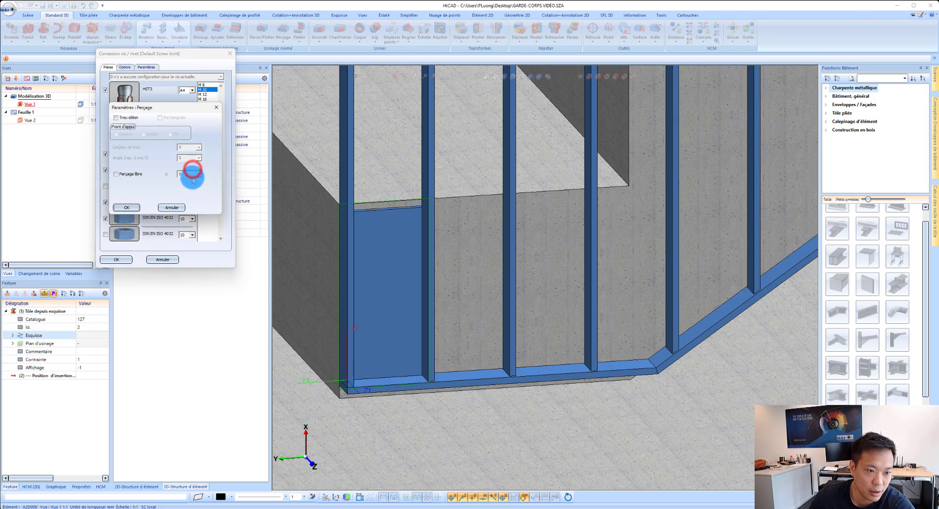
click(128, 172)
click(186, 173)
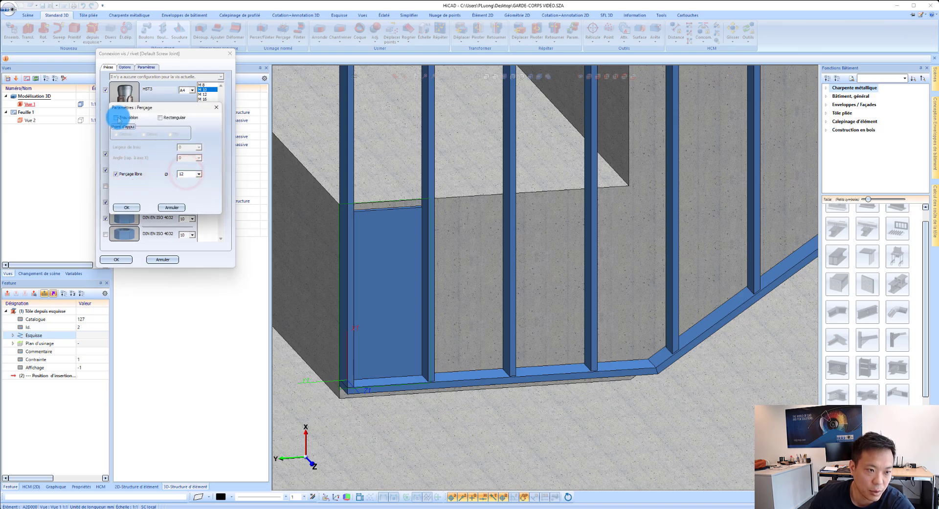
click(133, 205)
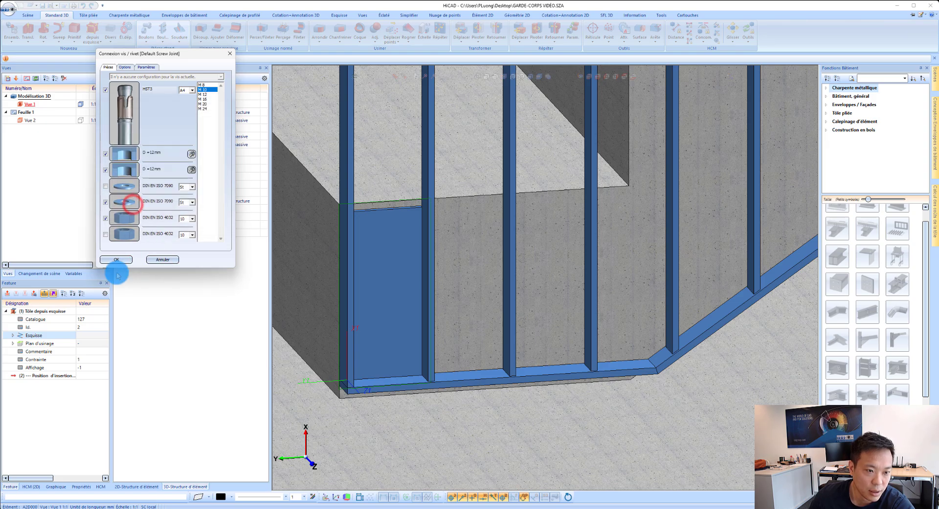
click(116, 260)
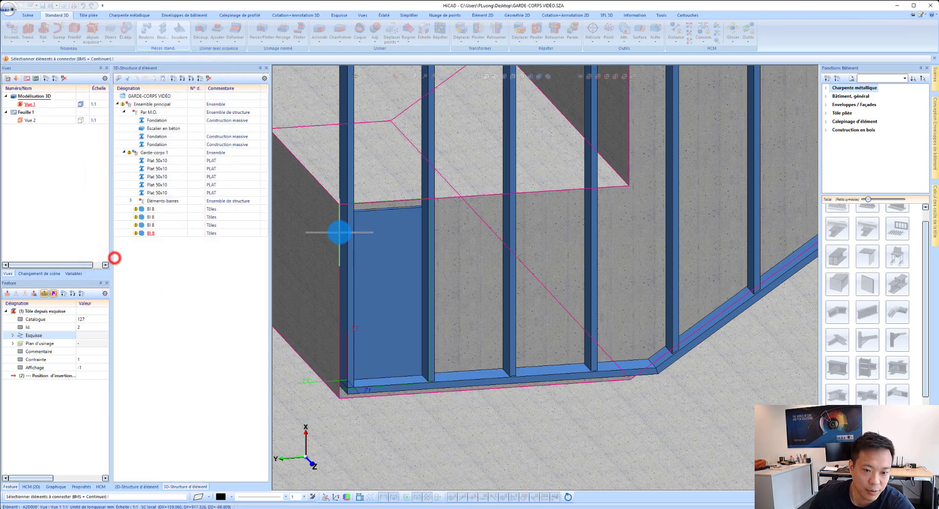
Step: Set the lowest plate and the concrete staircase as the elements to connect, and choose a linear grid for the anchor positions
click(383, 236)
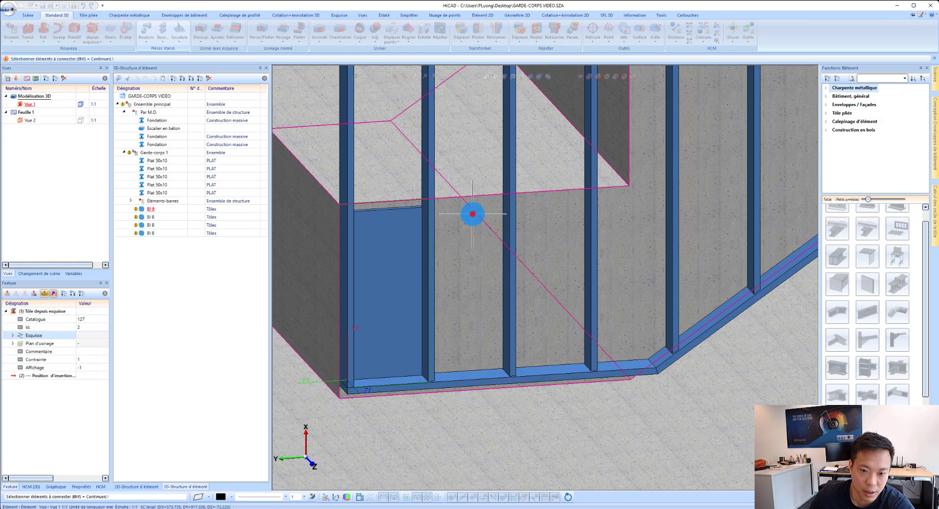
click(472, 213)
scroll(383, 279, up, 3)
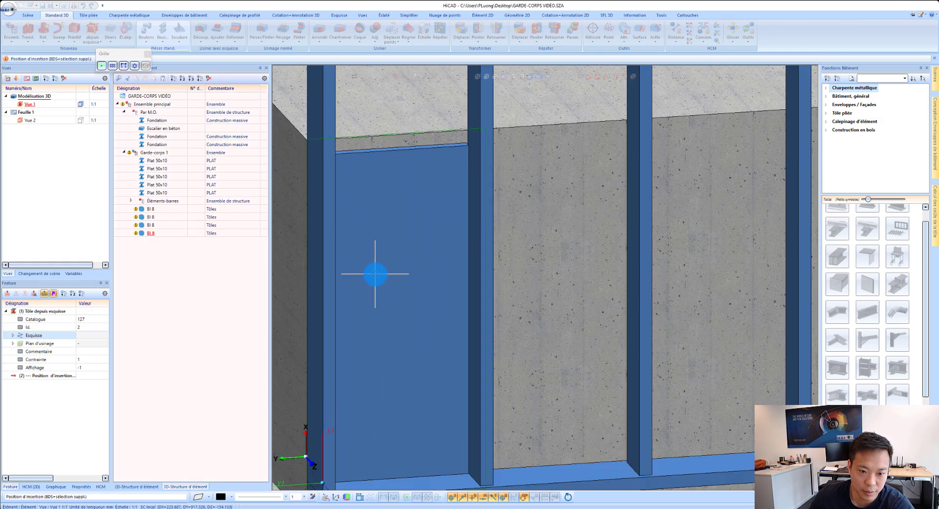
click(113, 66)
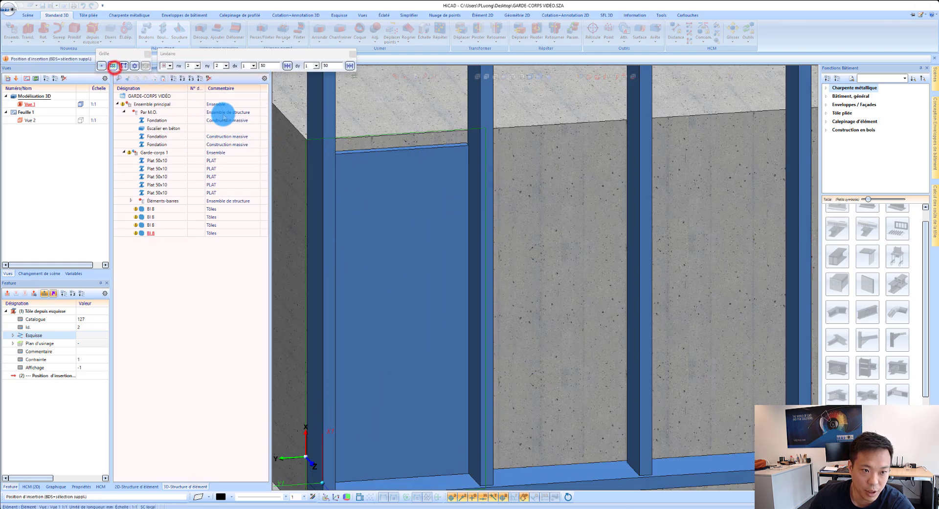
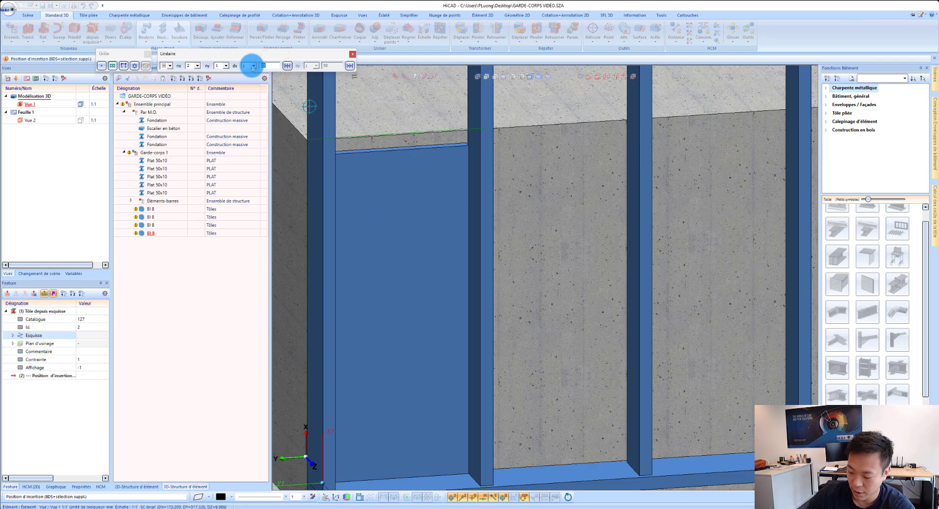
Step: Set the anchor spacing to 140 mm and place the two-hole linear grid at the centre of the lowest plate's front face
scroll(440, 273, down, 3)
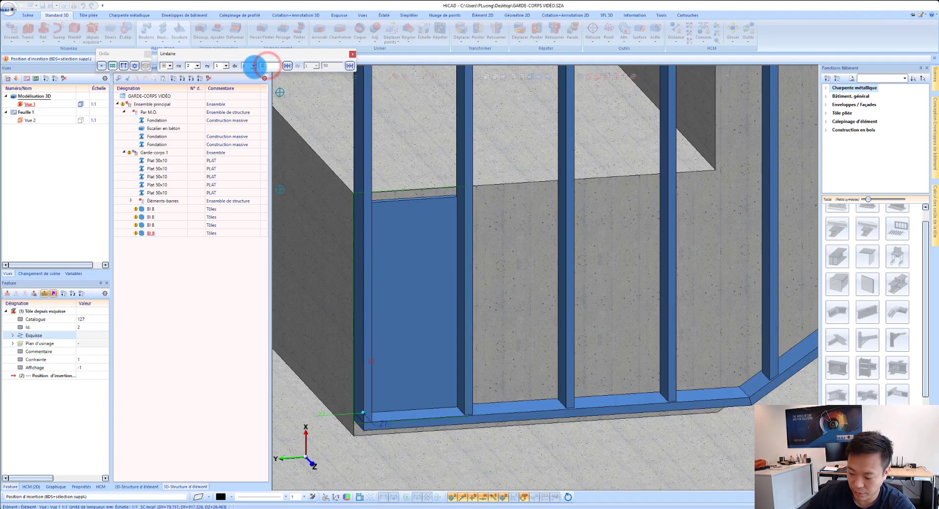
right_click(417, 304)
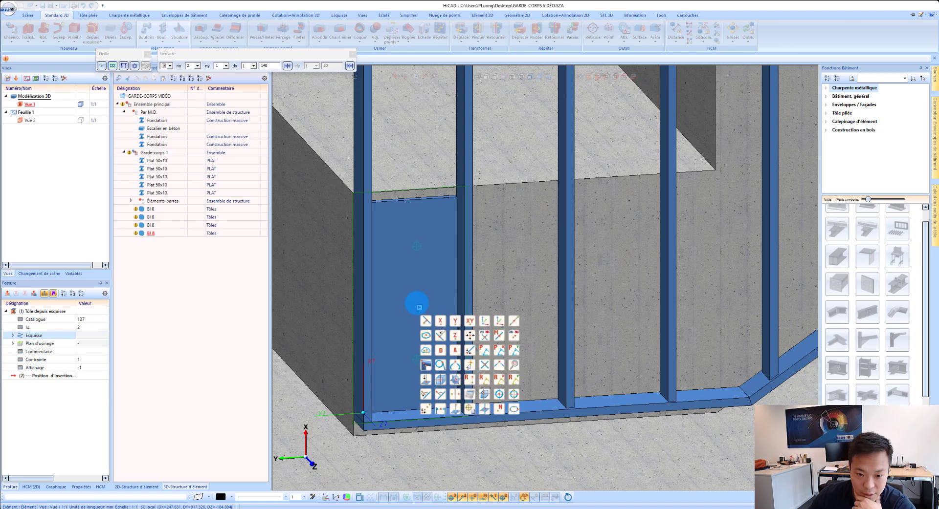
click(481, 391)
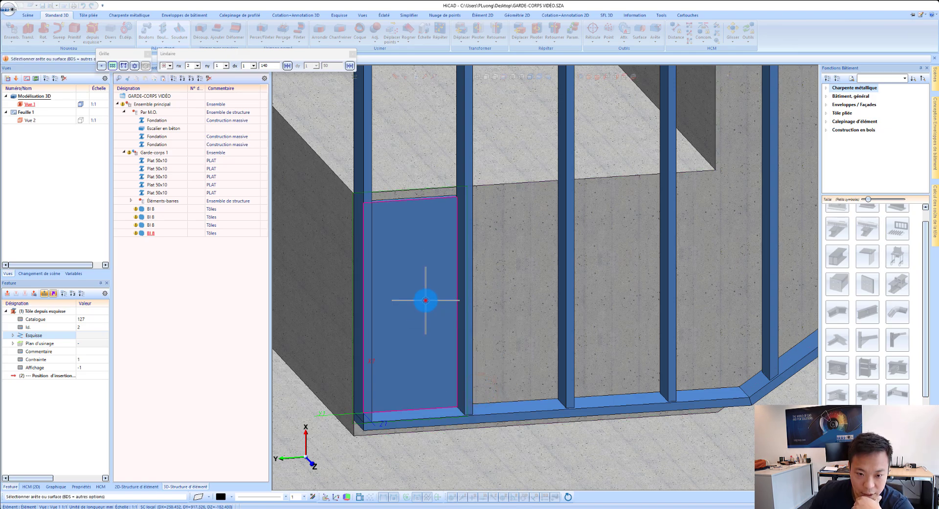
click(425, 301)
Step: Use the second-lowest plate's front face as the next connection plane, and set that plate and the concrete staircase as elements to connect
scroll(356, 318, down, 6)
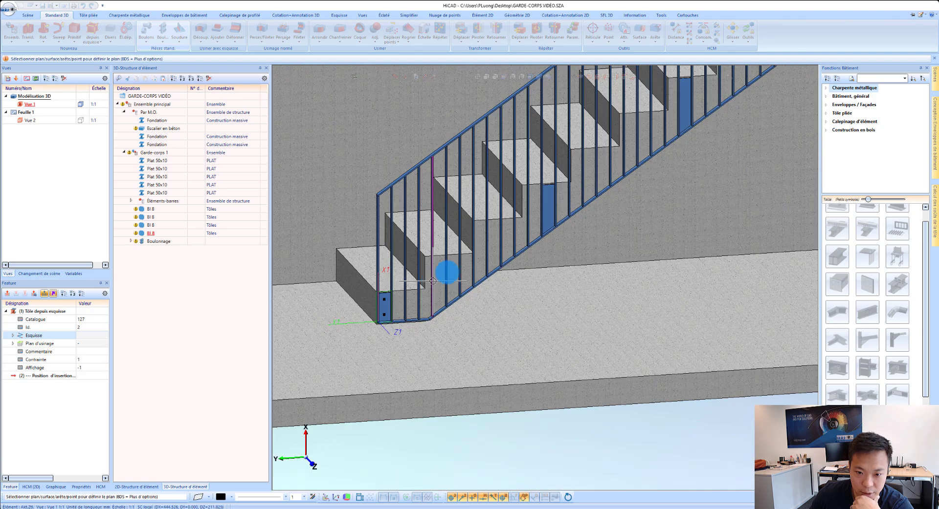
scroll(433, 281, up, 4)
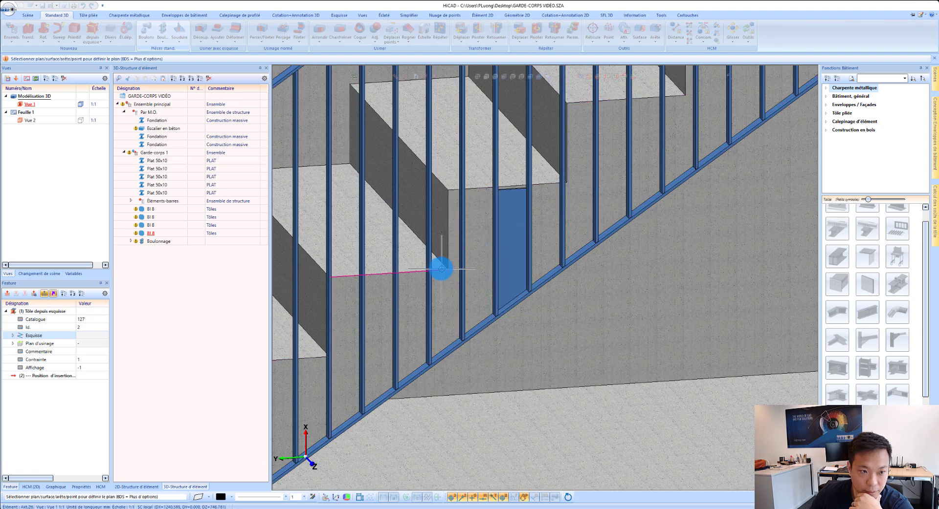
scroll(519, 268, up, 1)
scroll(551, 264, up, 1)
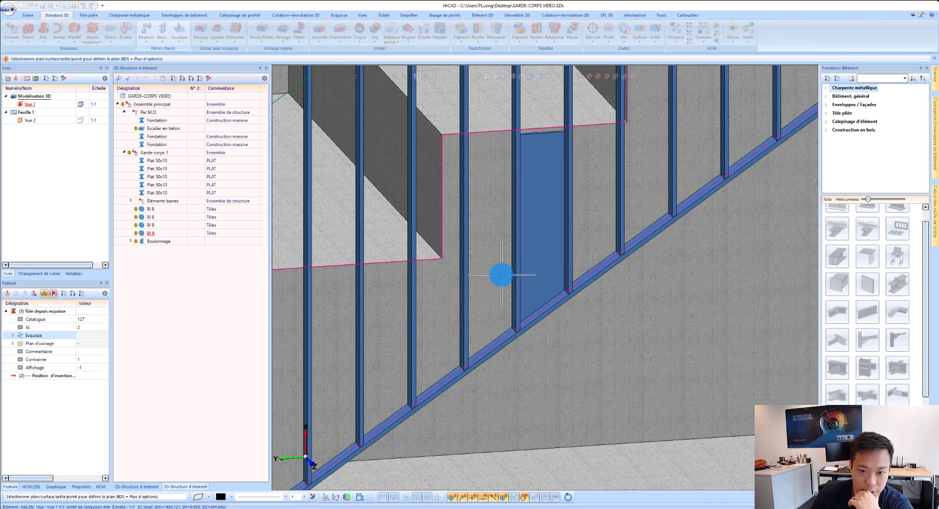
click(546, 264)
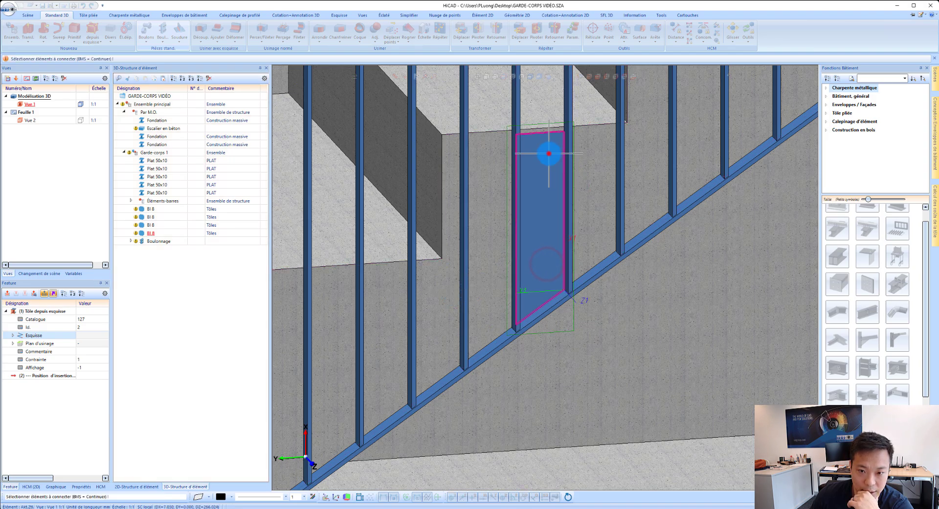
click(549, 153)
middle_click(592, 137)
Step: Set the anchor spacing to 200 mm and centre the two-anchor grid on the second-lowest plate's front face
scroll(539, 222, up, 2)
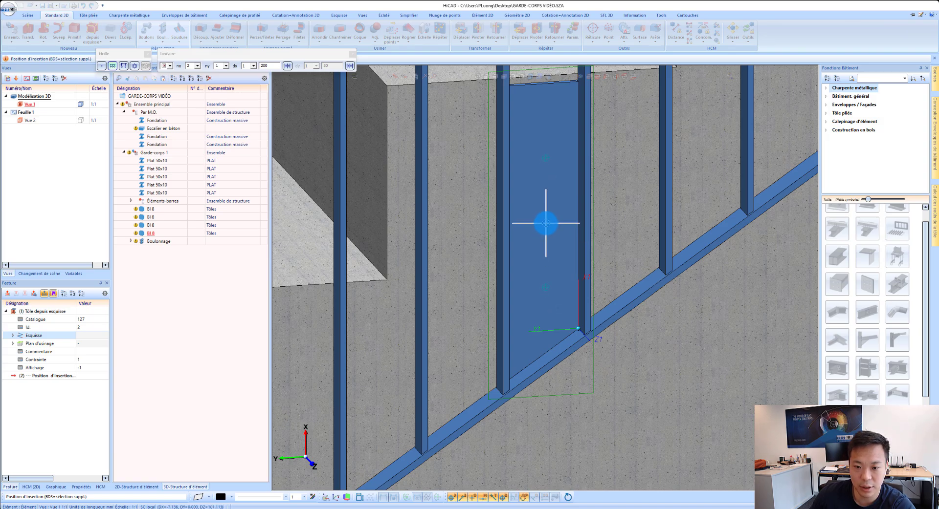
right_click(548, 227)
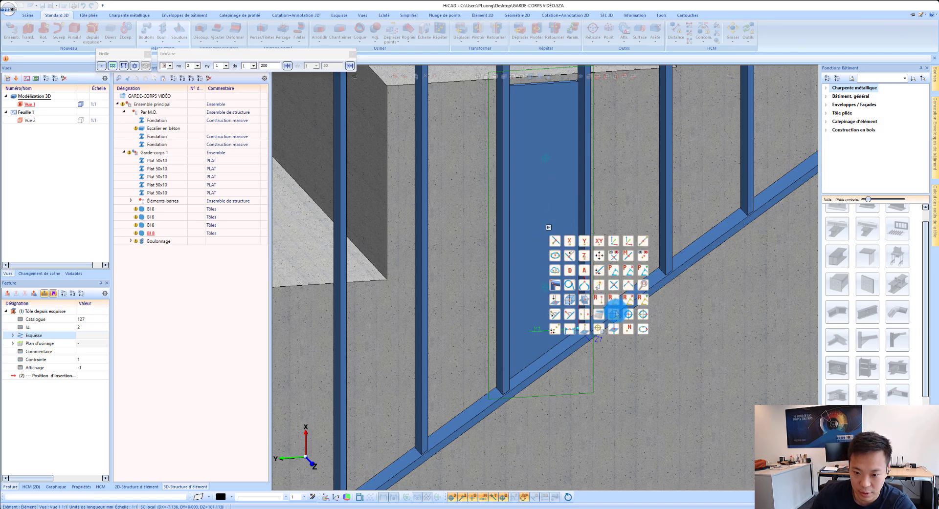
click(616, 313)
click(541, 206)
Step: Anchor the third plate up the stairs to the concrete staircase with two anchors spaced 200 mm, centred on its front face
scroll(439, 298, down, 2)
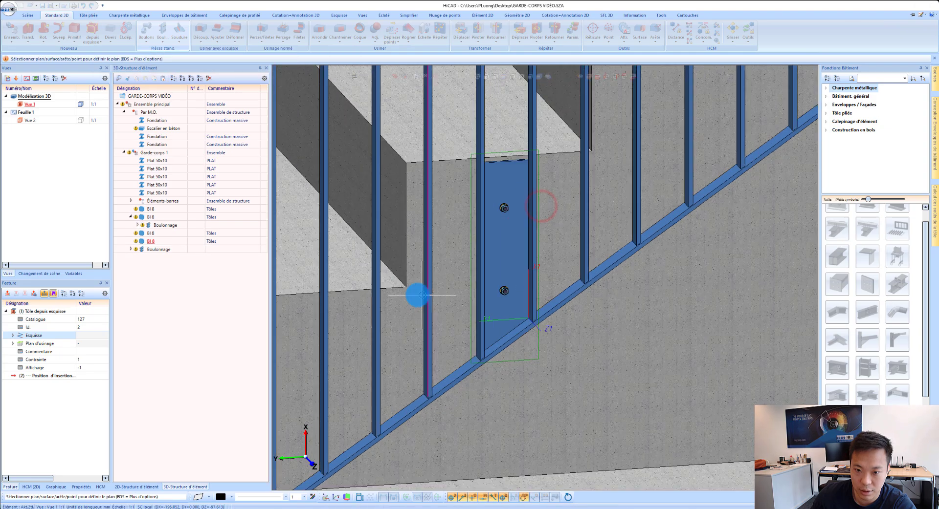
scroll(585, 180, down, 3)
scroll(601, 217, up, 4)
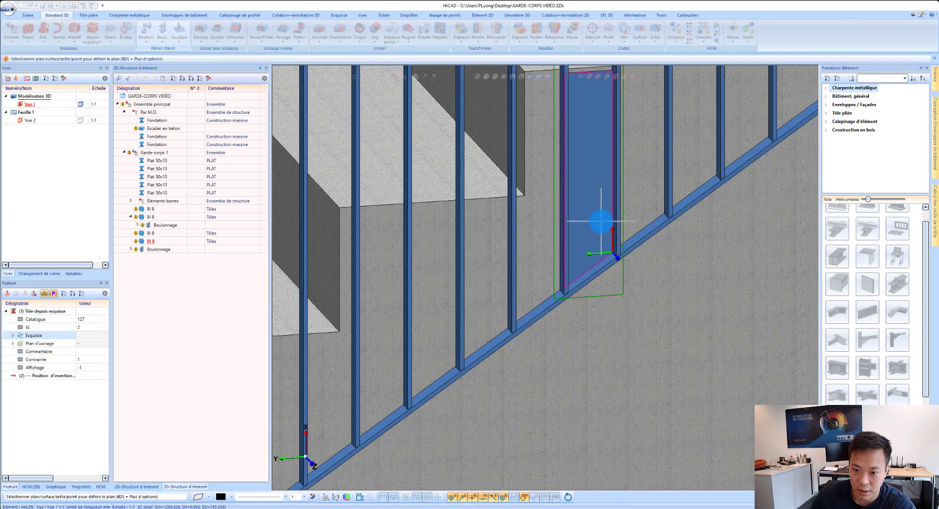
click(600, 221)
click(602, 154)
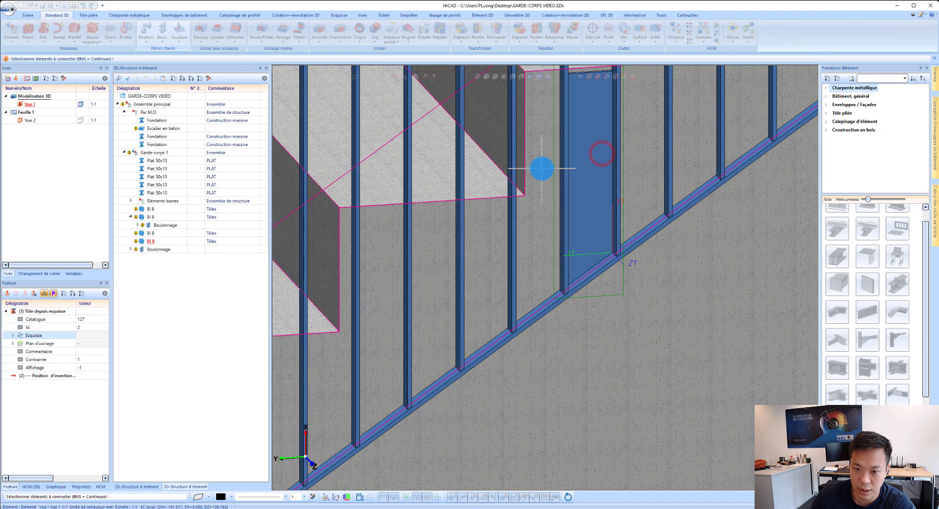
click(542, 168)
middle_click(589, 169)
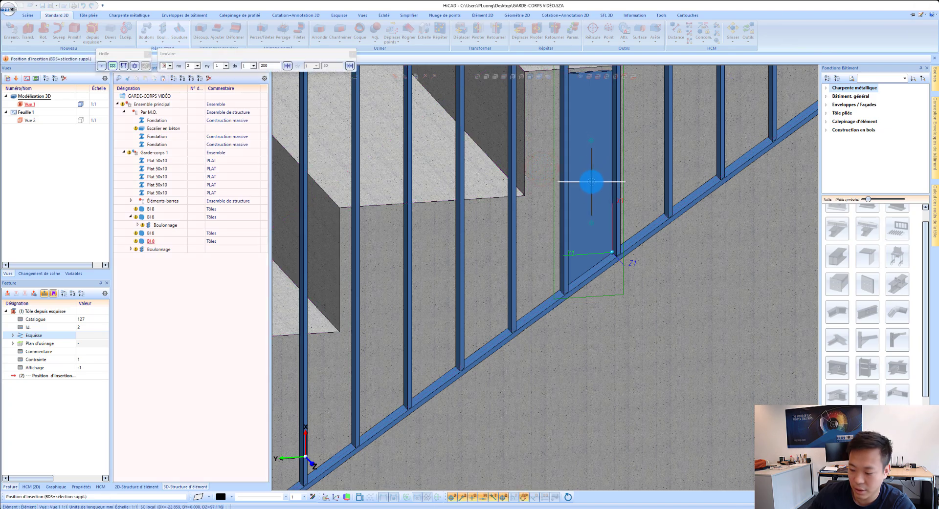
middle_click(593, 185)
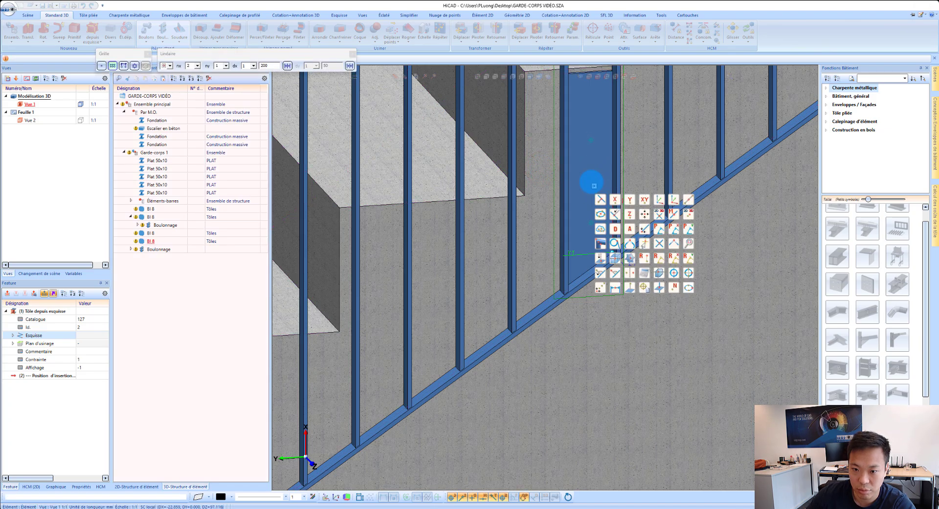
click(656, 273)
click(605, 192)
Step: Anchor the uppermost plate to the concrete staircase with two anchors spaced 200 mm, centred on its front face, and finish the bolting command
scroll(470, 315, down, 5)
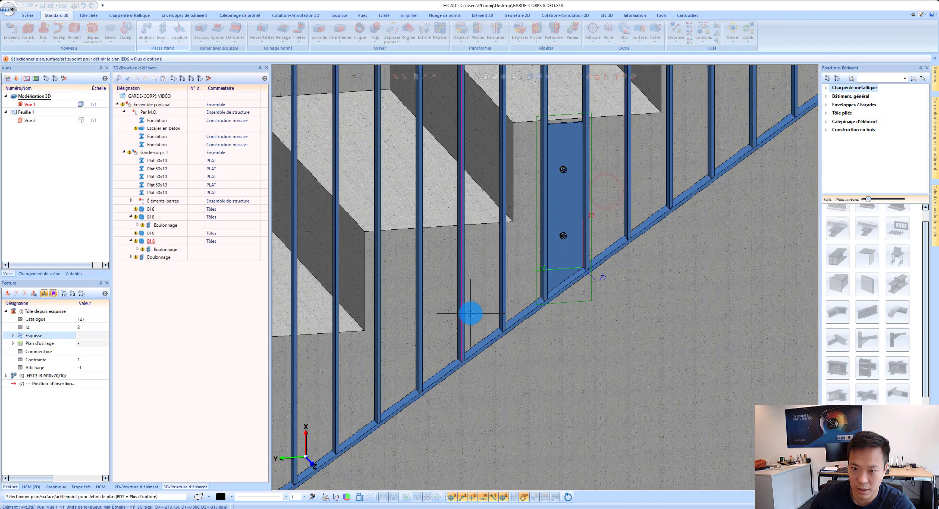
scroll(611, 197, up, 3)
click(616, 230)
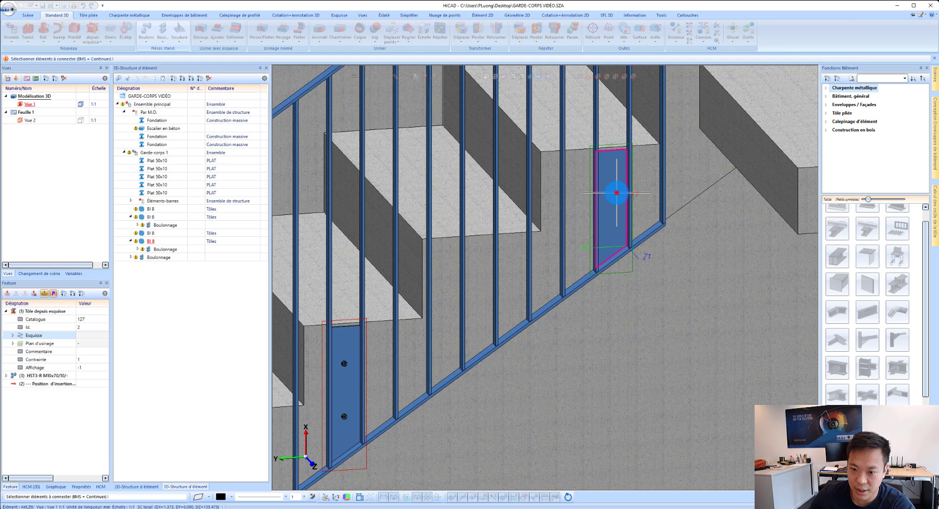
click(645, 157)
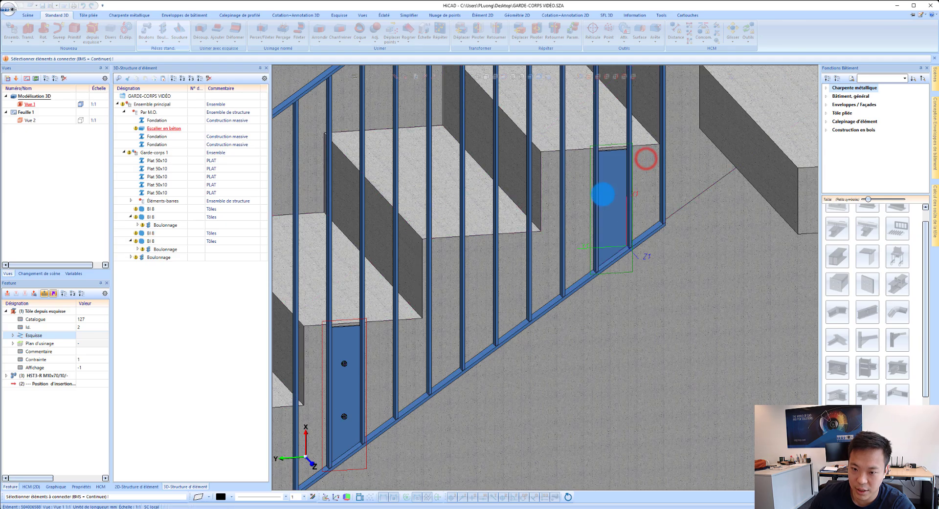
middle_click(602, 194)
scroll(609, 200, up, 3)
middle_click(612, 206)
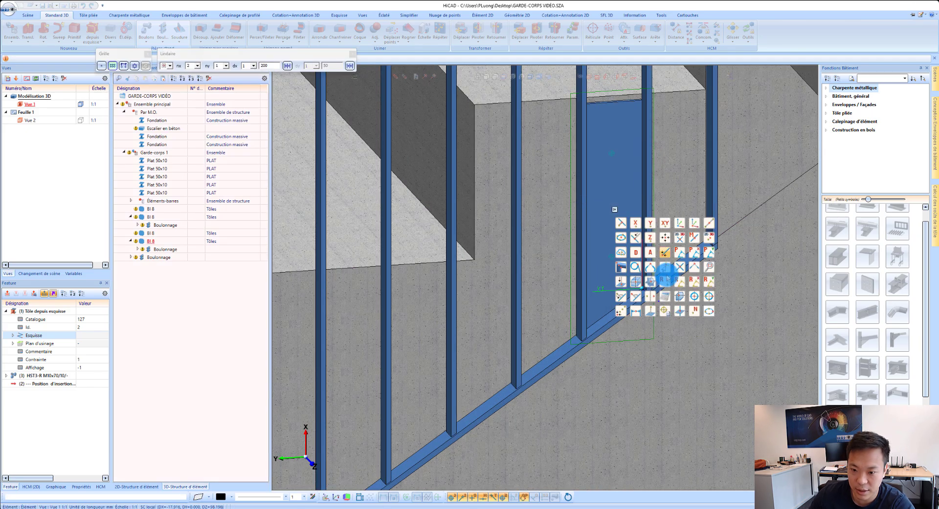
click(679, 295)
click(627, 222)
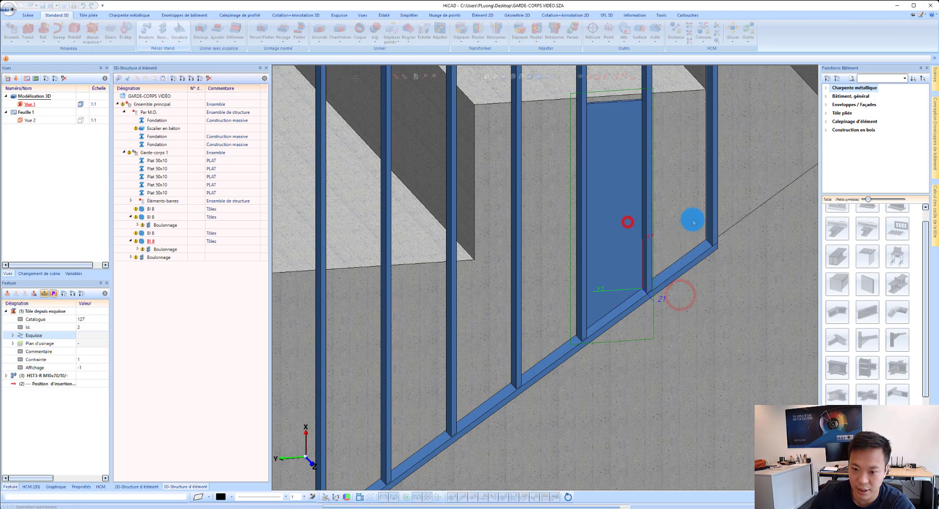
click(604, 255)
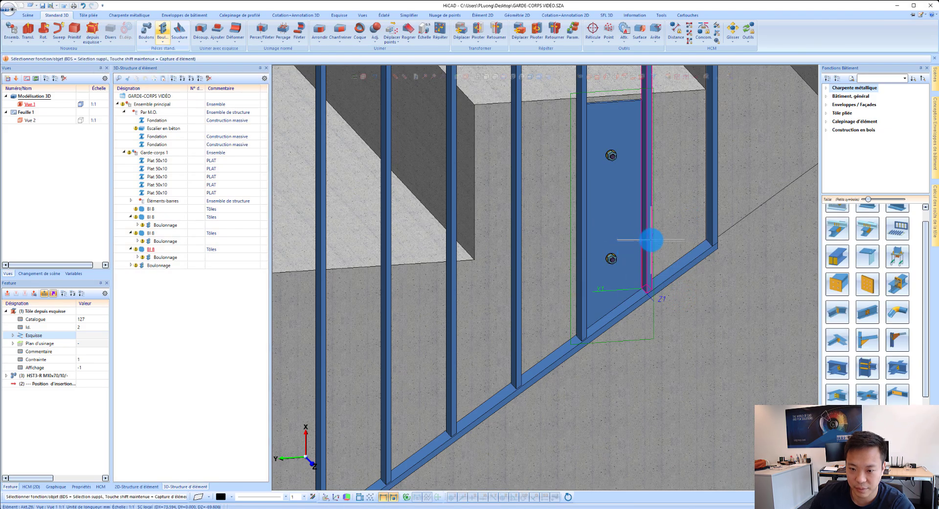
Step: Delete all the working planes left on the railing plates
scroll(662, 231, down, 4)
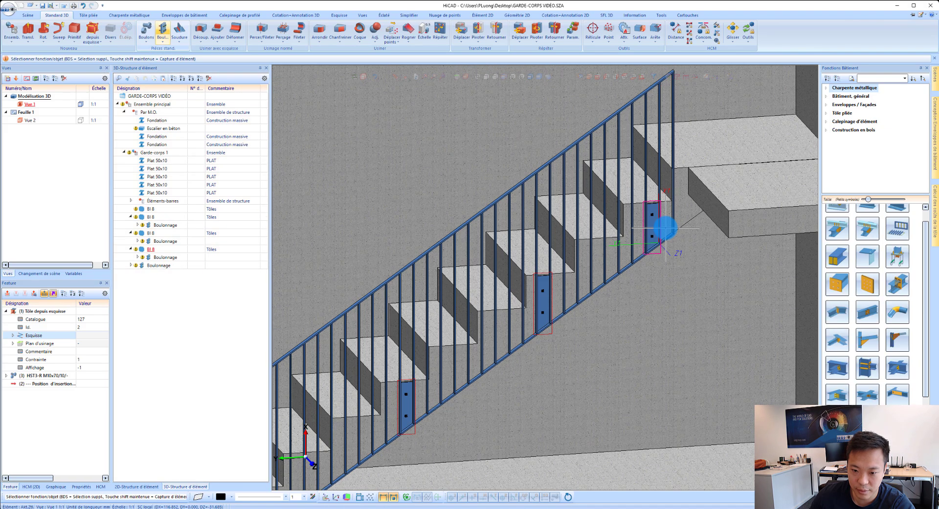
right_click(557, 336)
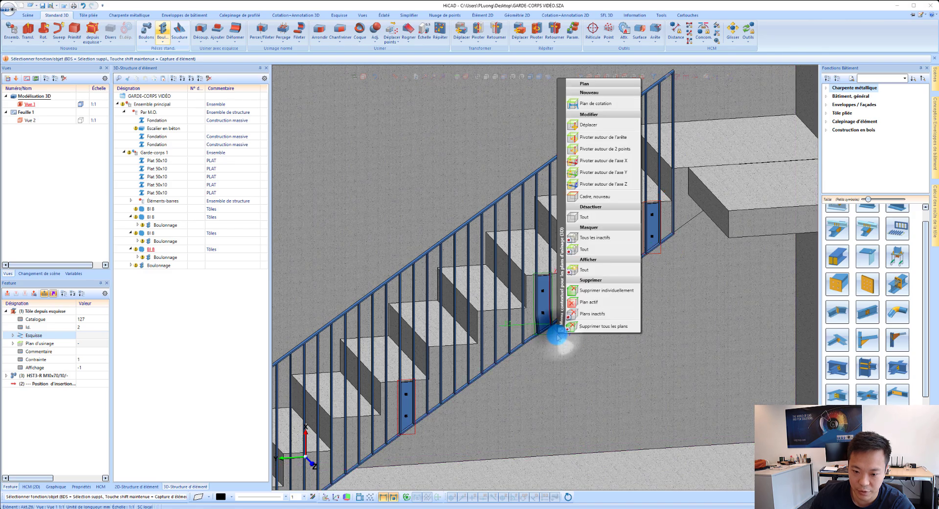
click(605, 326)
scroll(606, 324, down, 4)
scroll(439, 389, up, 2)
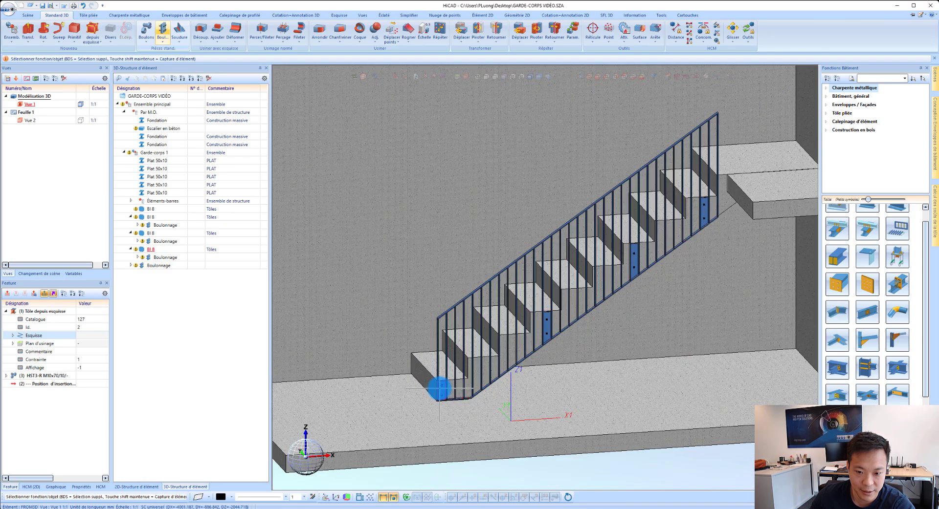
Step: Move all four Boulonnage elements directly under Ensemble principal, and collapse the Garde-corps 1 and Par M.O. assemblies
click(160, 224)
ctrl+click(160, 242)
ctrl+click(160, 259)
ctrl+click(160, 266)
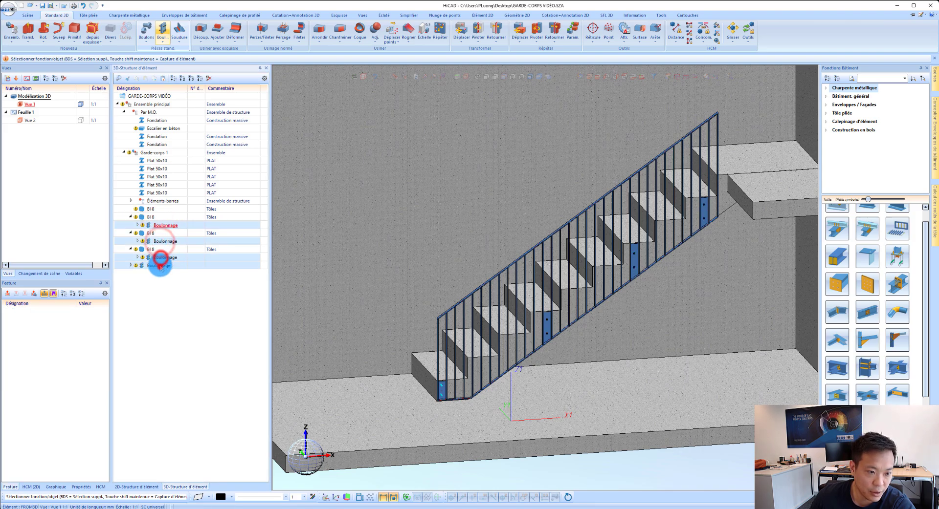
drag(161, 225, 153, 103)
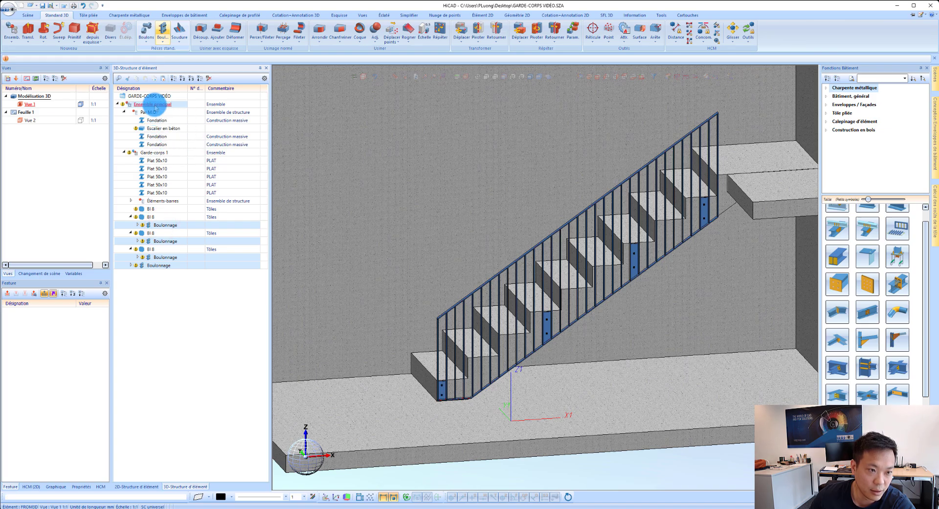
click(125, 153)
click(124, 112)
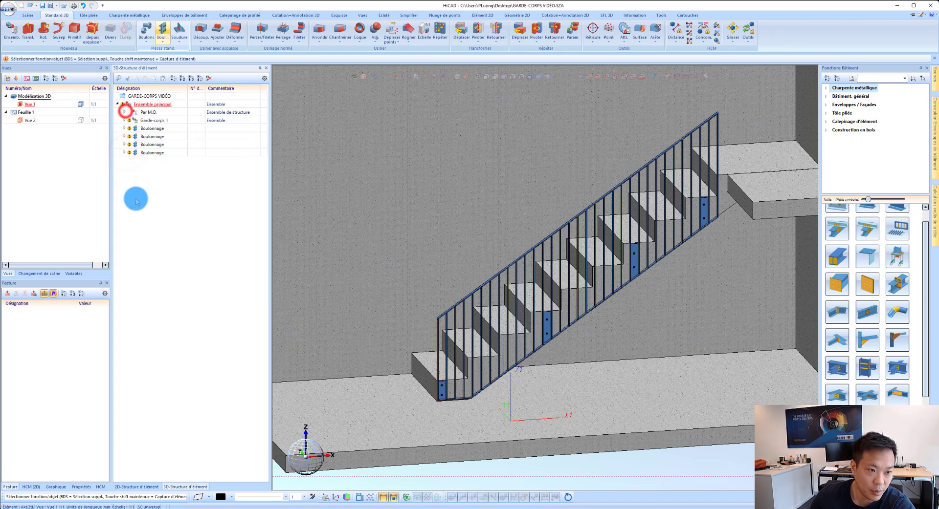
Step: Create a new assembly of element type Ensemble de structure named Visserie de Montage
right_click(141, 219)
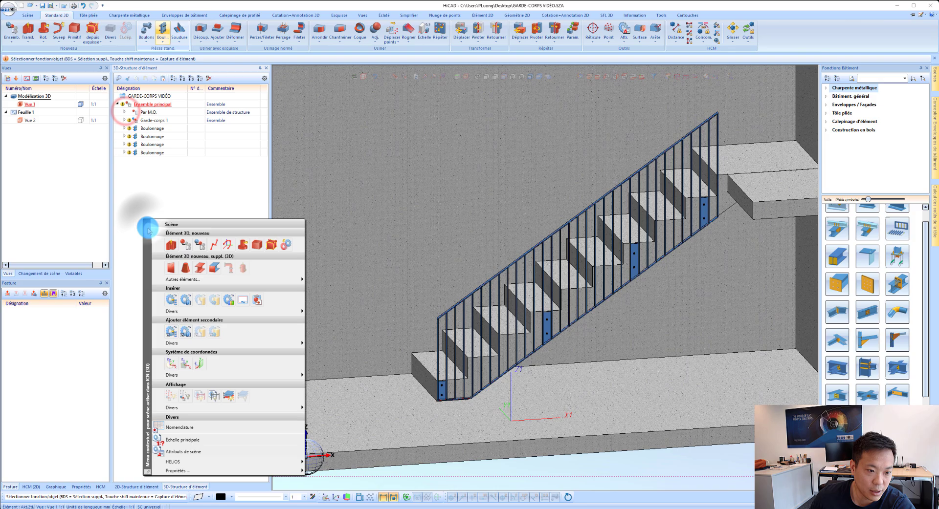
click(200, 247)
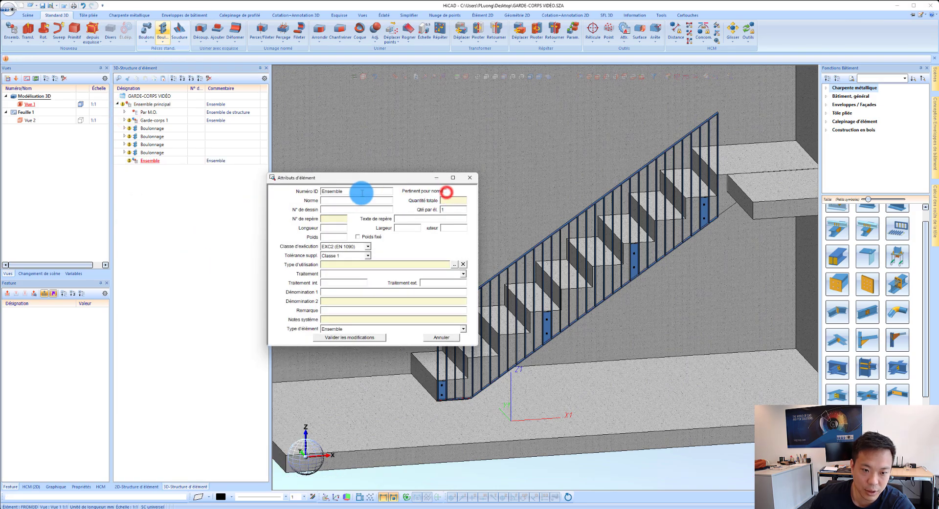
click(343, 329)
click(345, 389)
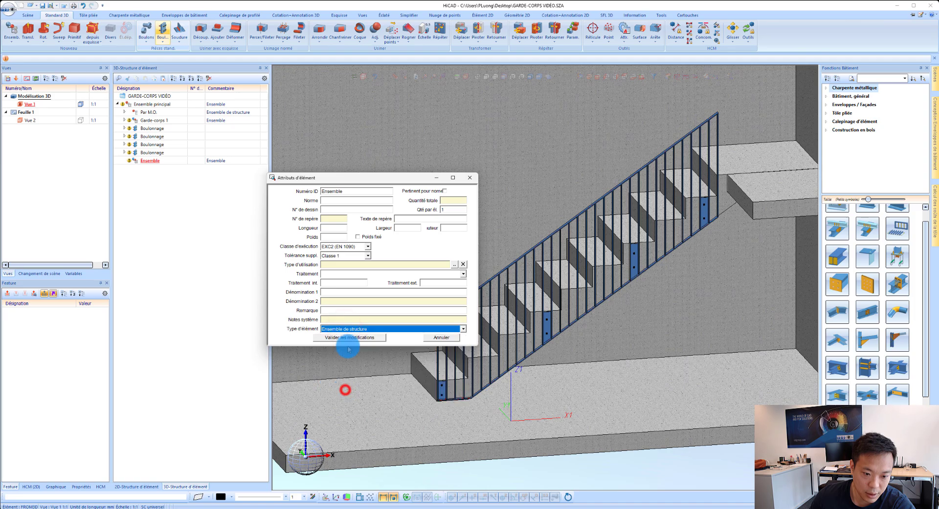
double_click(345, 191)
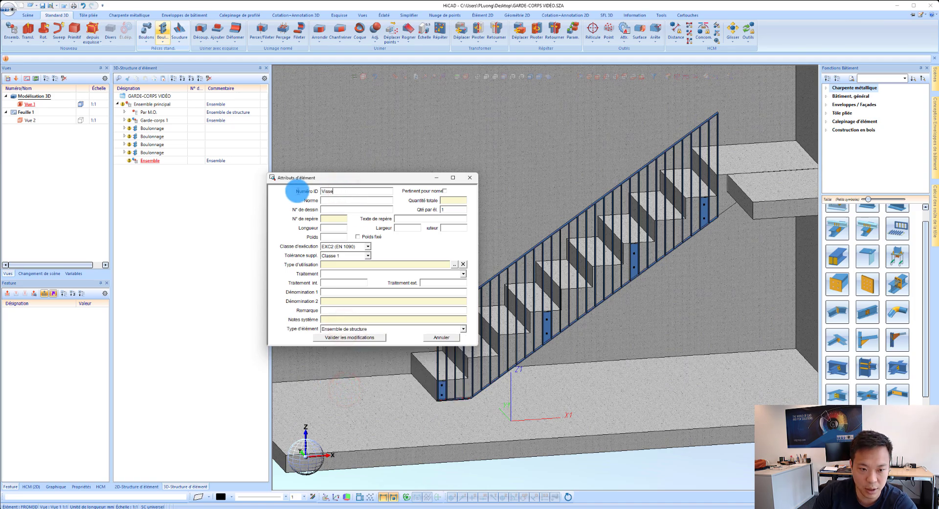
key(Return)
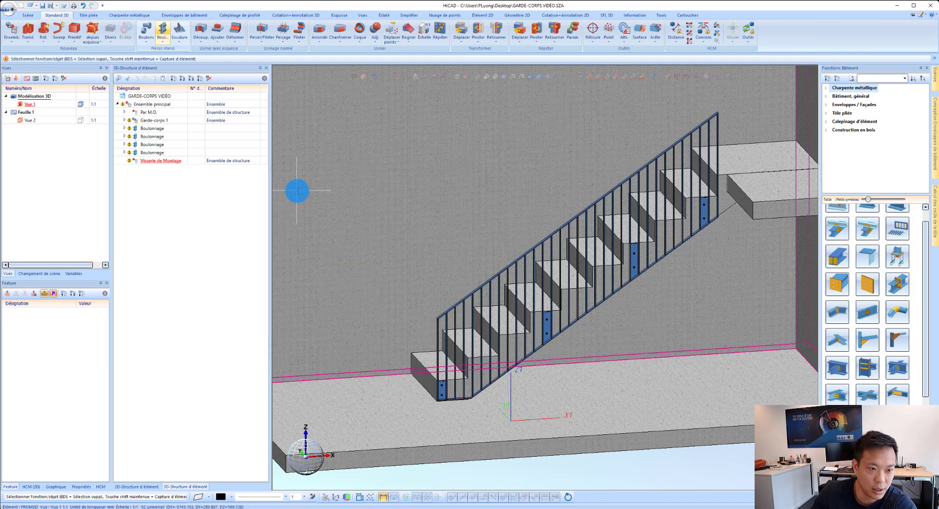
Step: Move the four Boulonnage elements into the Visserie de Montage assembly
click(146, 129)
shift+click(154, 153)
mouse_move(154, 152)
mouse_down()
mouse_move(181, 151)
mouse_move(170, 161)
mouse_up()
Step: Hide the Visserie de Montage assembly and examine the upper drilled hole in the lowest plate
scroll(420, 380, up, 3)
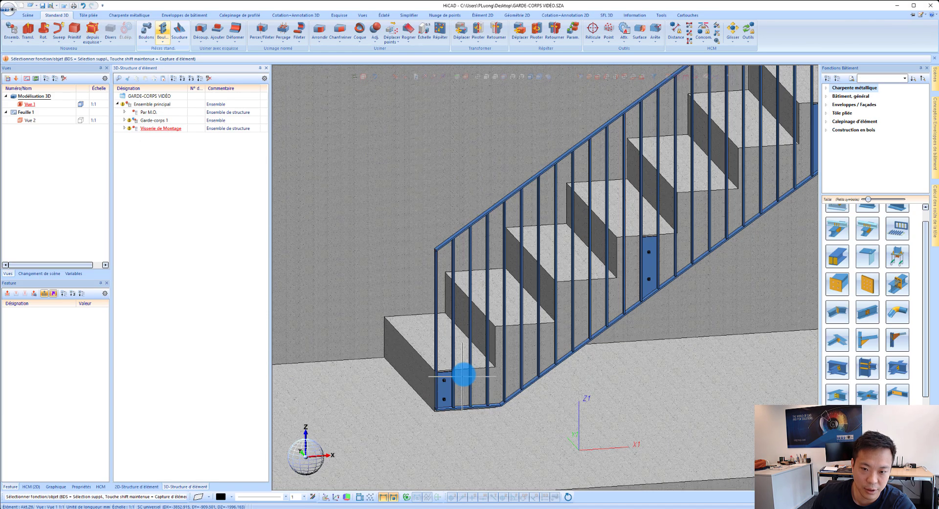
scroll(435, 396, up, 5)
scroll(437, 359, up, 5)
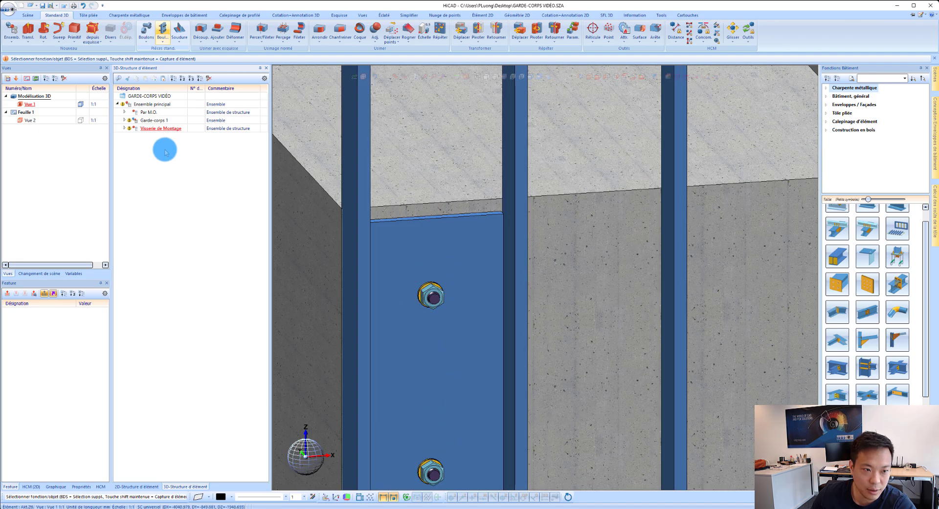
right_click(158, 128)
click(186, 172)
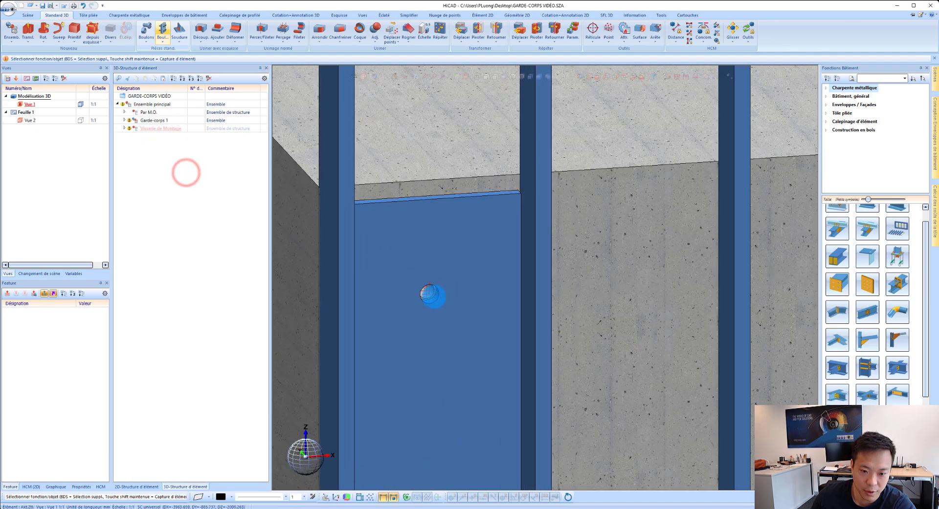
scroll(434, 300, up, 3)
scroll(461, 255, down, 2)
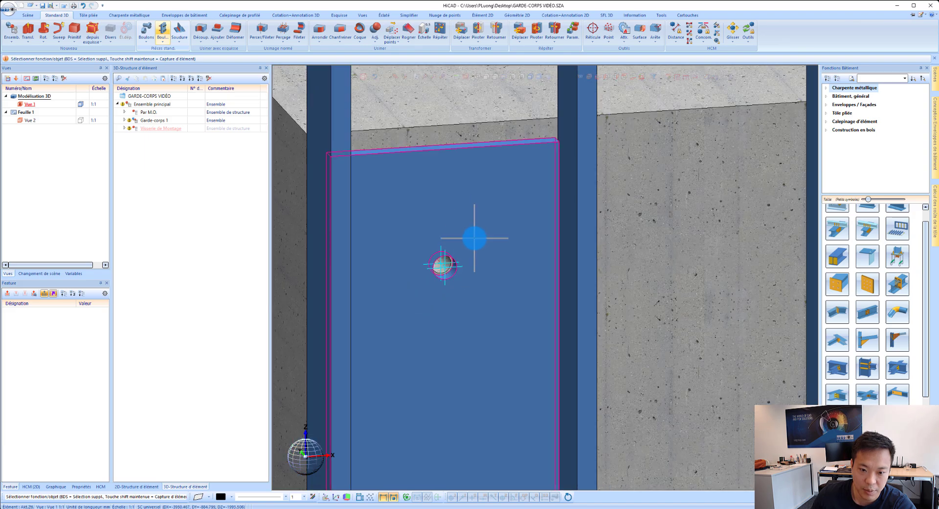
Step: Show the hidden Visserie de Montage assembly again
click(474, 238)
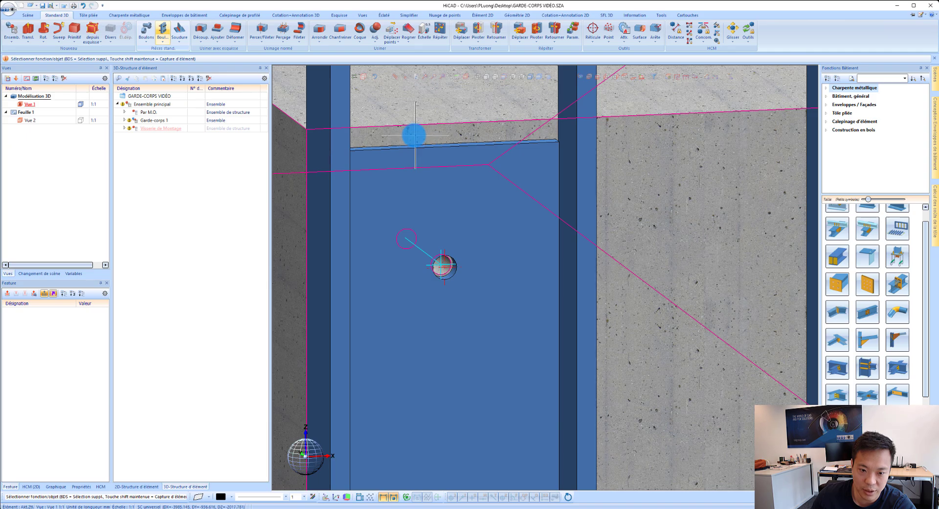
right_click(144, 129)
click(201, 174)
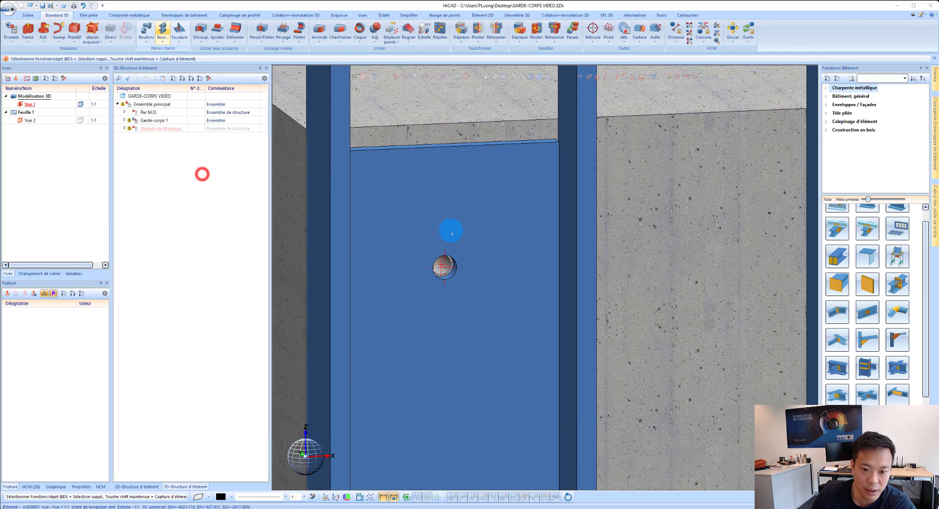
scroll(421, 259, down, 10)
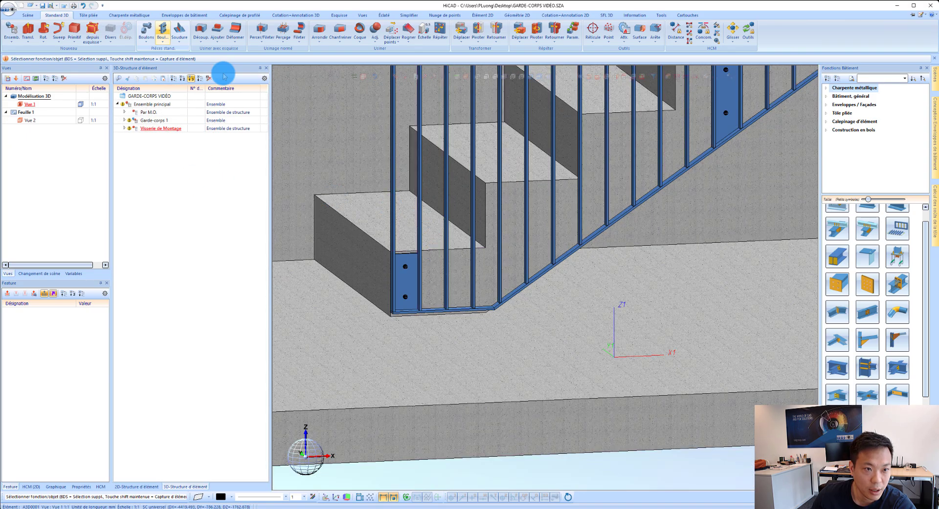
Step: Define the orientation of Garde-corps 1 from a plane picked on the railing's lowest flat bar
click(28, 15)
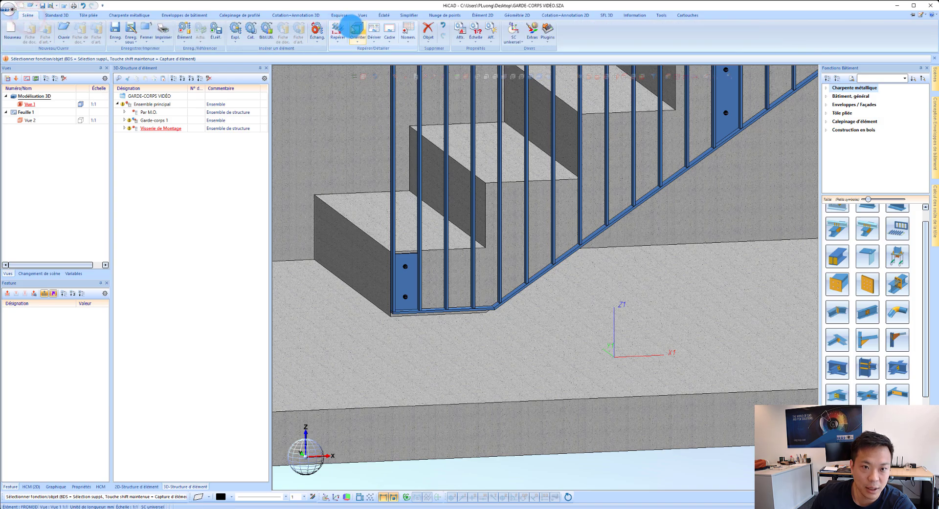
click(355, 29)
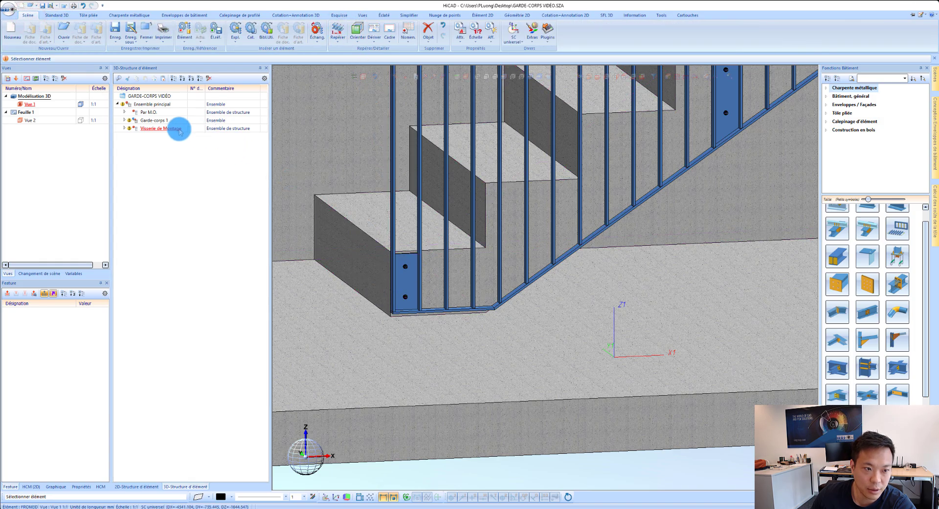
click(164, 121)
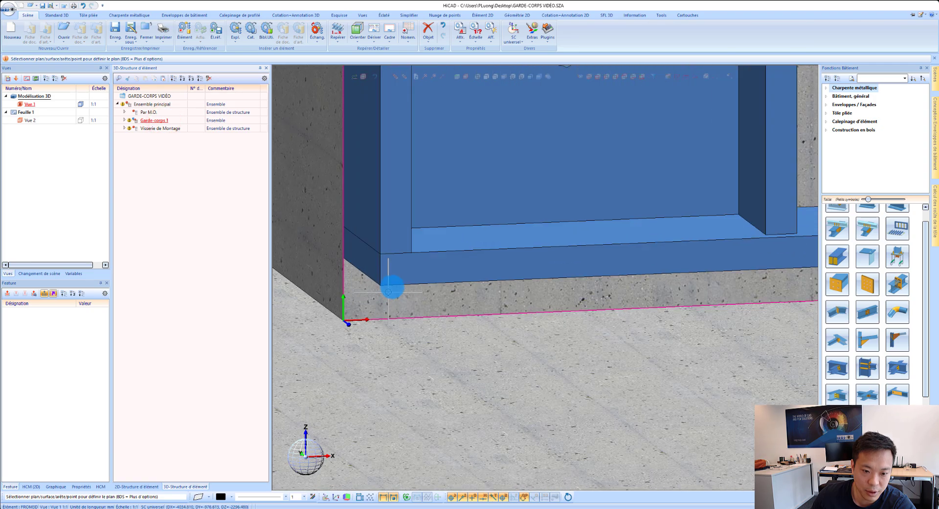
click(400, 279)
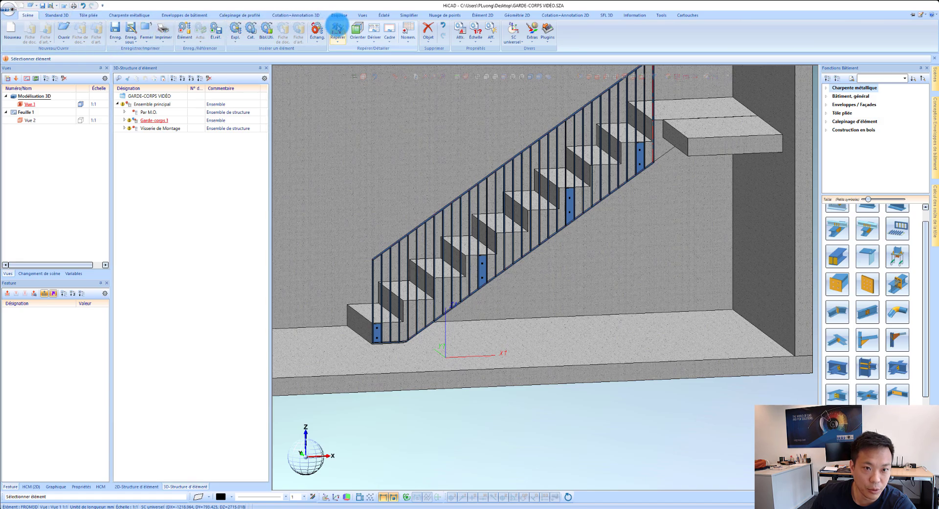
Step: Itemise the model's parts and open the HiCAD_Construction_métallique_SWISS_2801.RMS fabrication bill of materials in Excel, based on HiCAD element attributes
click(338, 29)
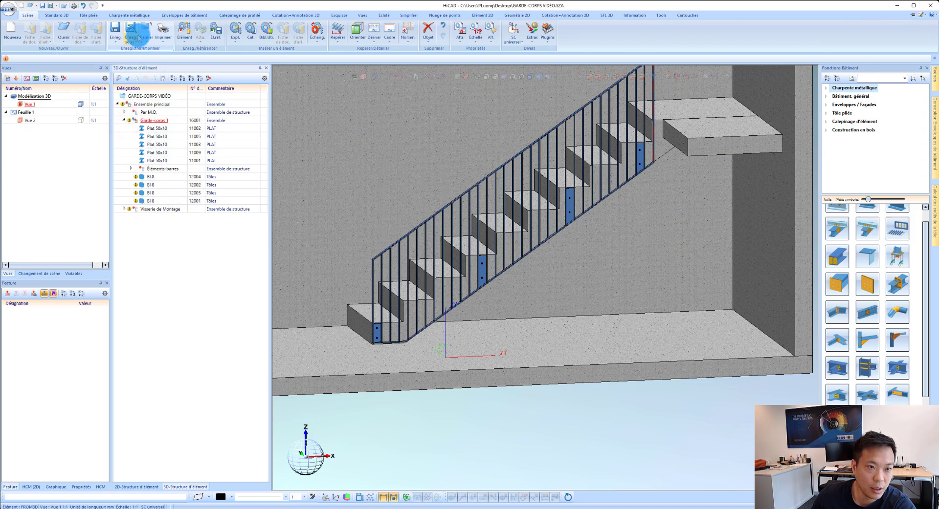
click(408, 30)
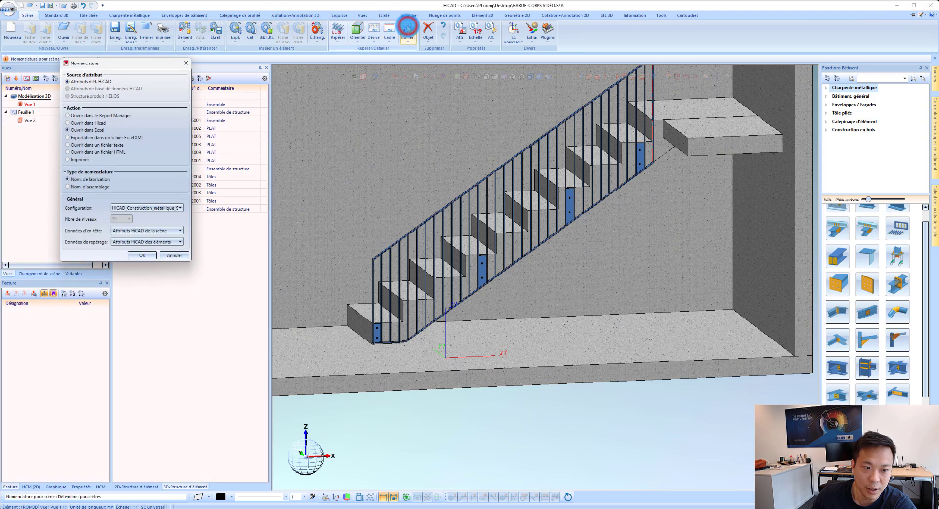
click(155, 217)
click(171, 259)
click(143, 256)
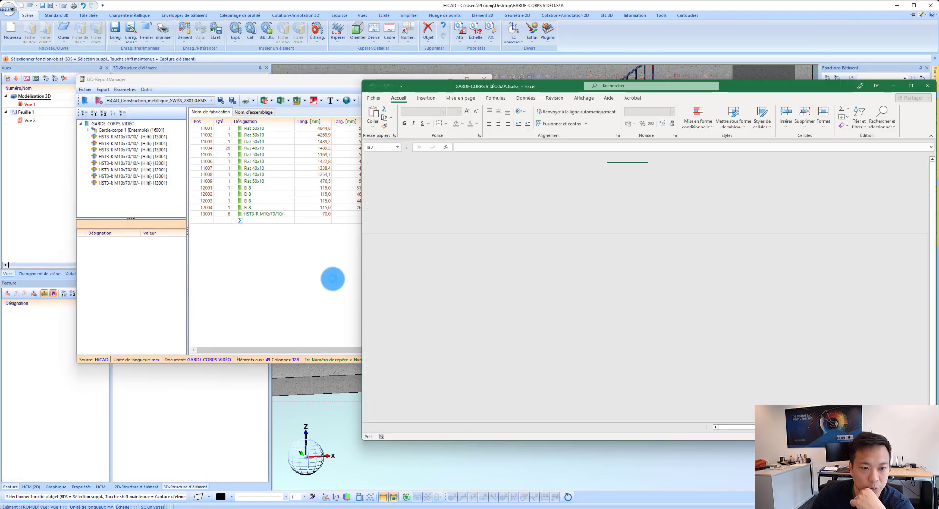
Step: In Excel, review the Liste de structure, the anchor row in Liste de quantité, and the flat bars in Liste de sommes de profilé
drag(555, 91, 249, 48)
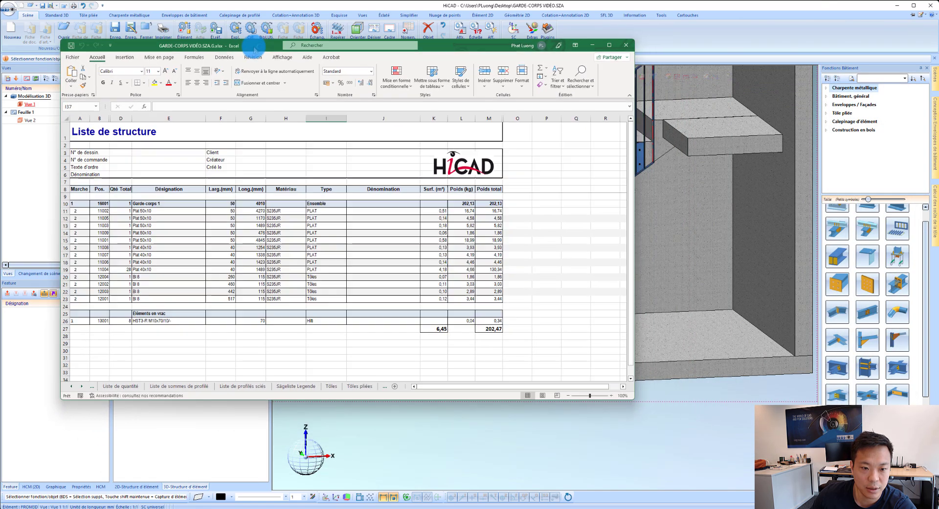
click(112, 388)
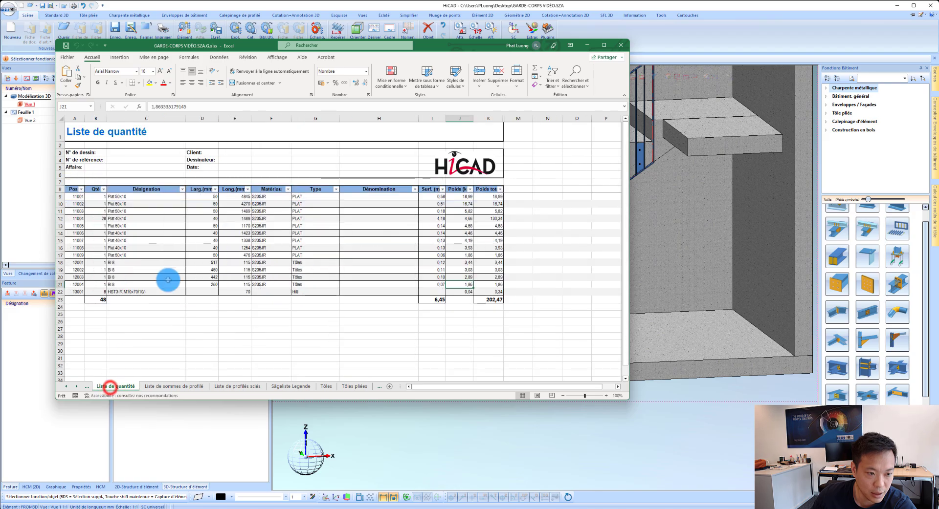
click(128, 293)
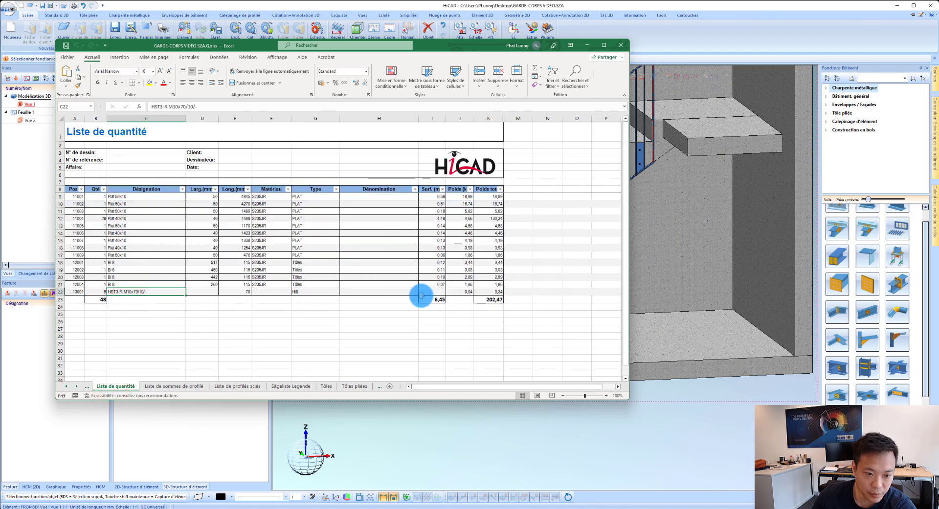
click(174, 387)
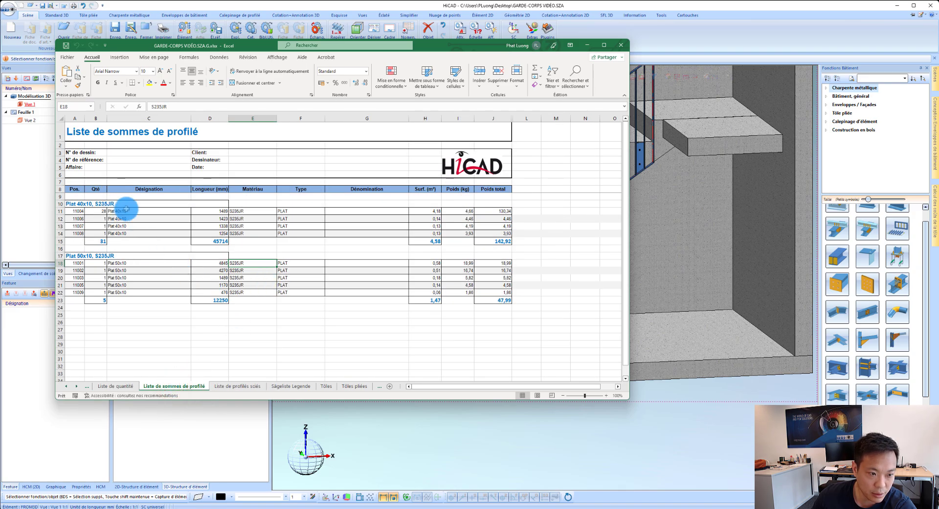
click(126, 210)
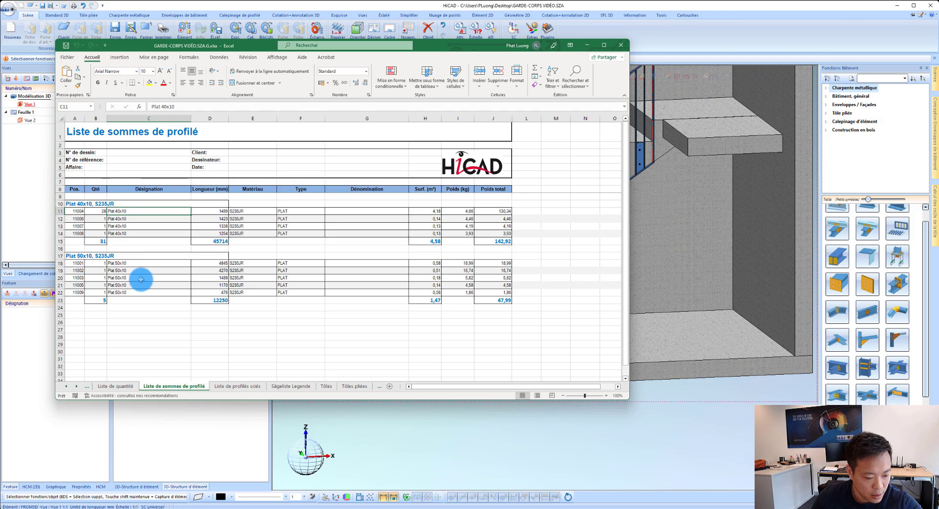
Step: Examine the plate, grating and fastener sheets, including Tôles, Tôles pliées, Caillebotis and Liste de visserie
click(362, 387)
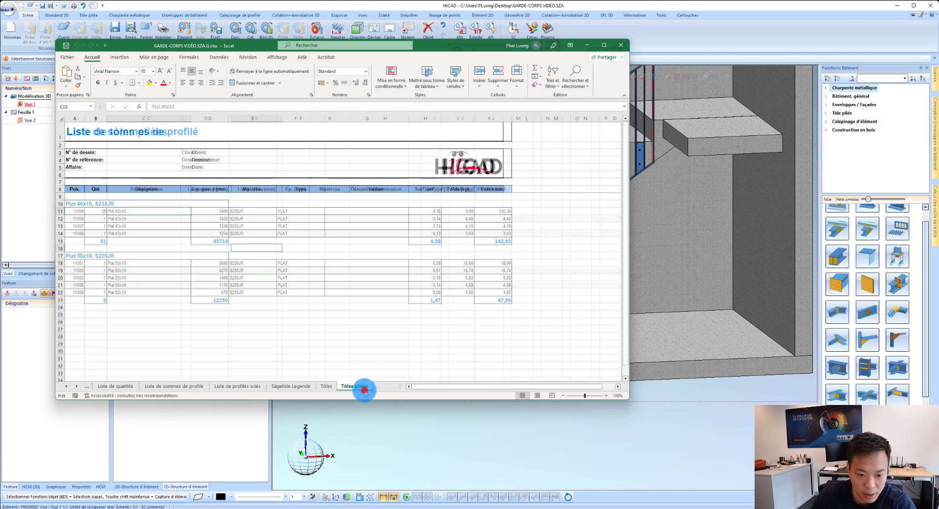
click(380, 388)
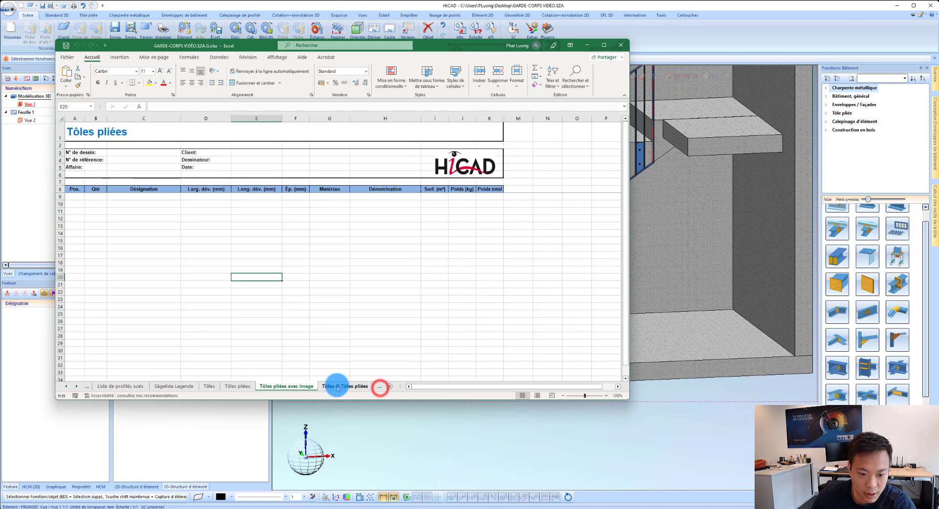
click(218, 388)
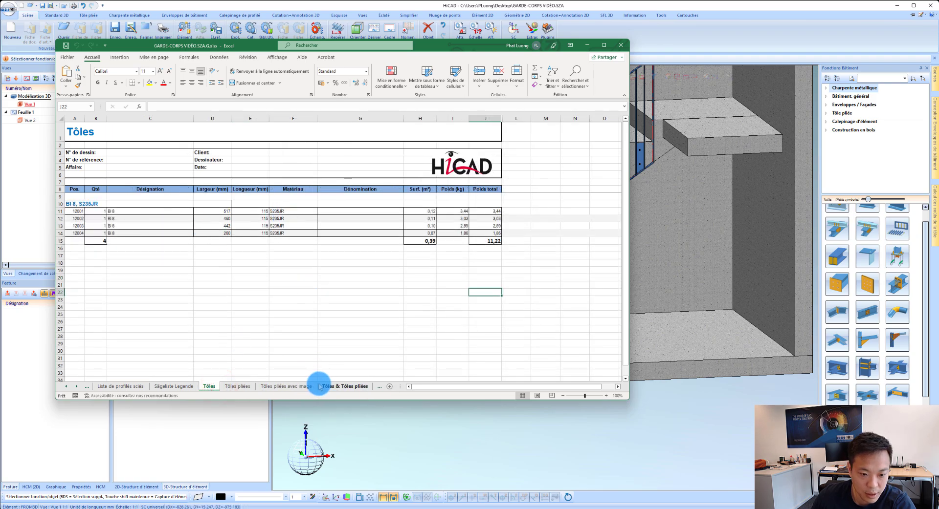
click(341, 387)
click(377, 387)
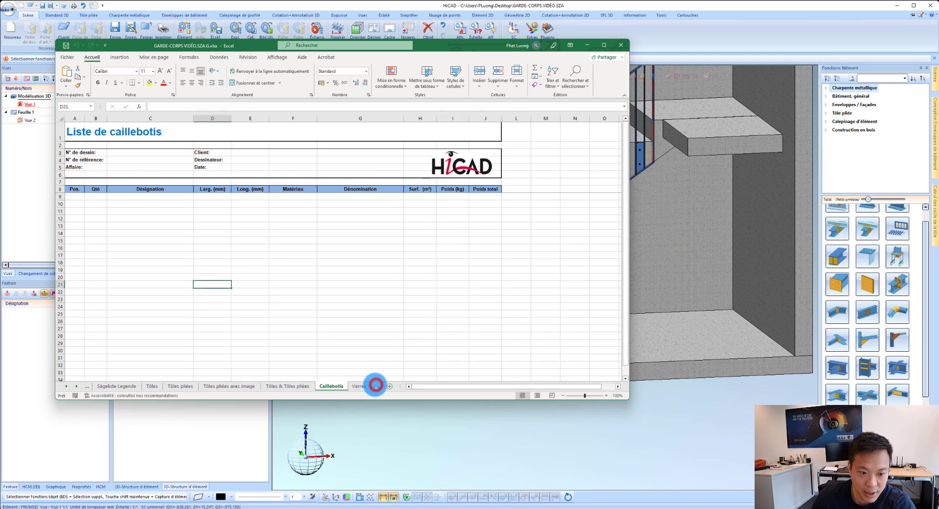
click(367, 387)
click(368, 387)
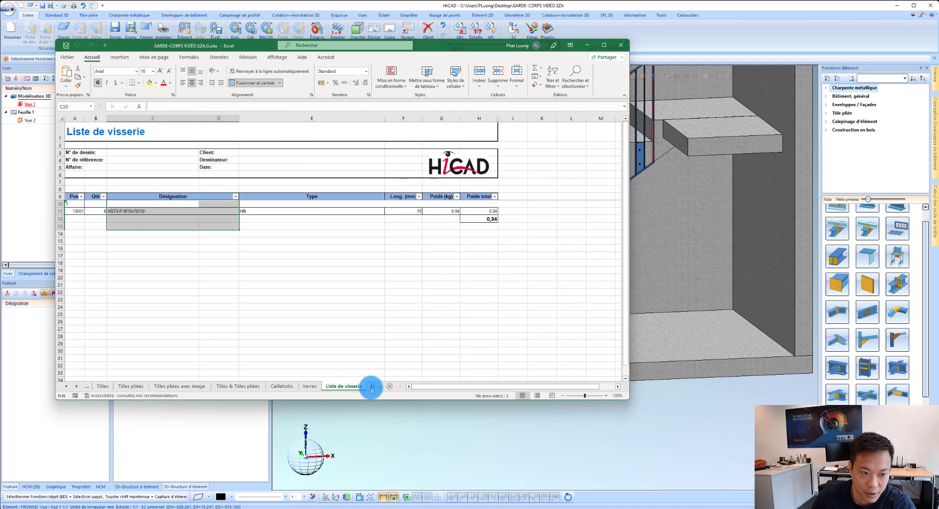
click(289, 305)
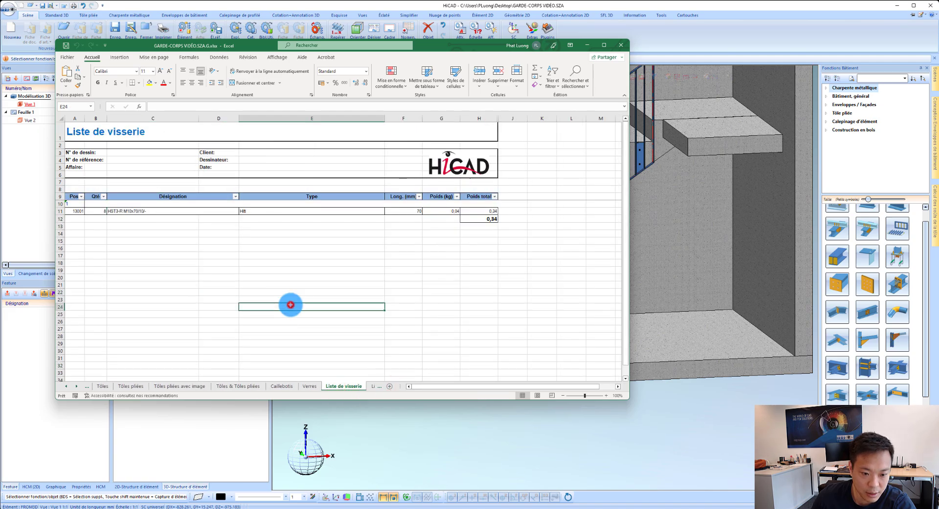
Step: Examine the Liste d'assemblage for the Garde-corps 1 image, its flats and BI 8 plates, their quantities, and the surface and weight columns
click(372, 388)
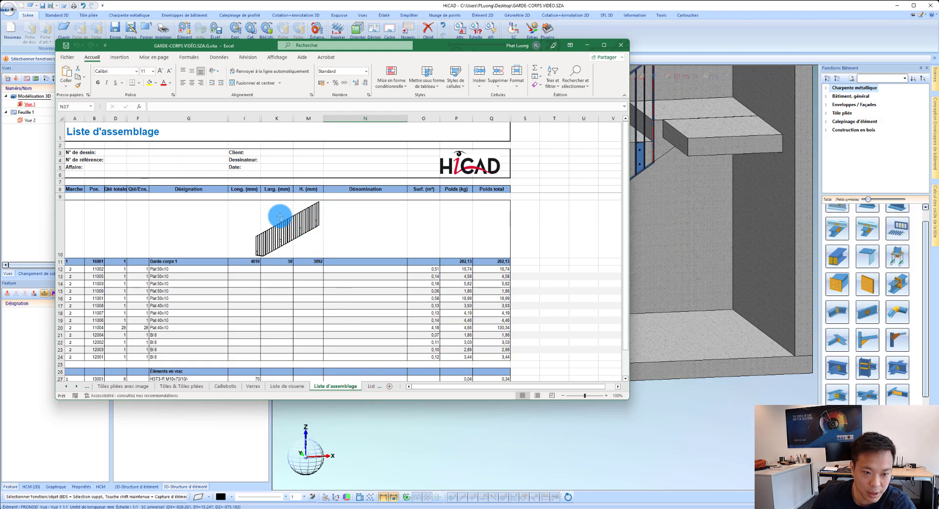
drag(163, 269, 171, 327)
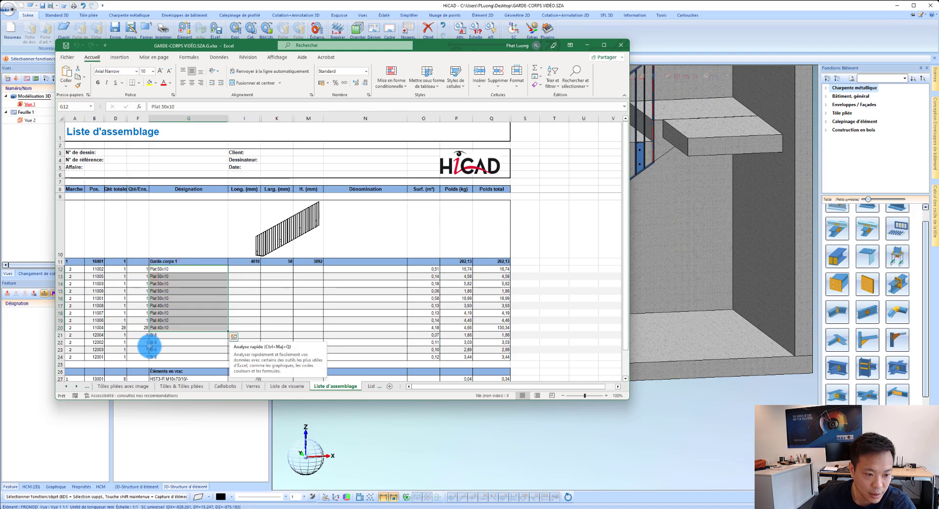
click(158, 335)
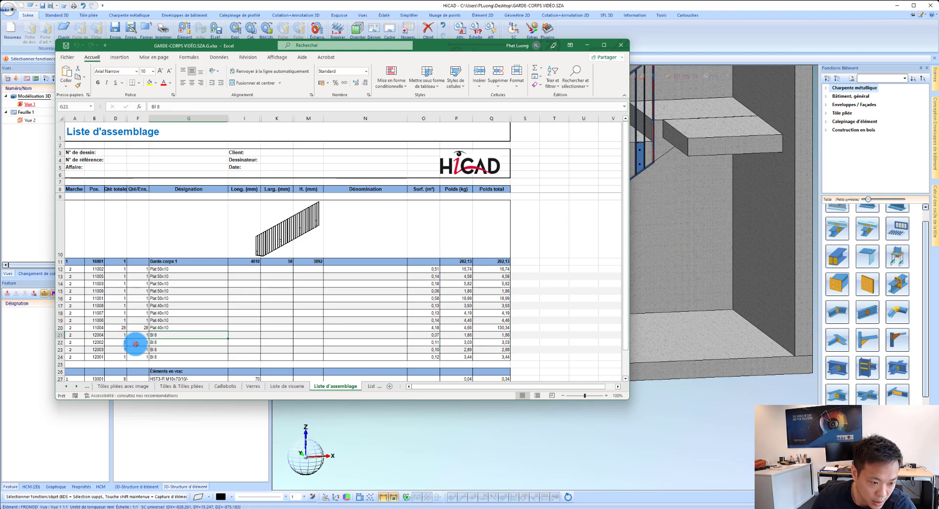
click(136, 343)
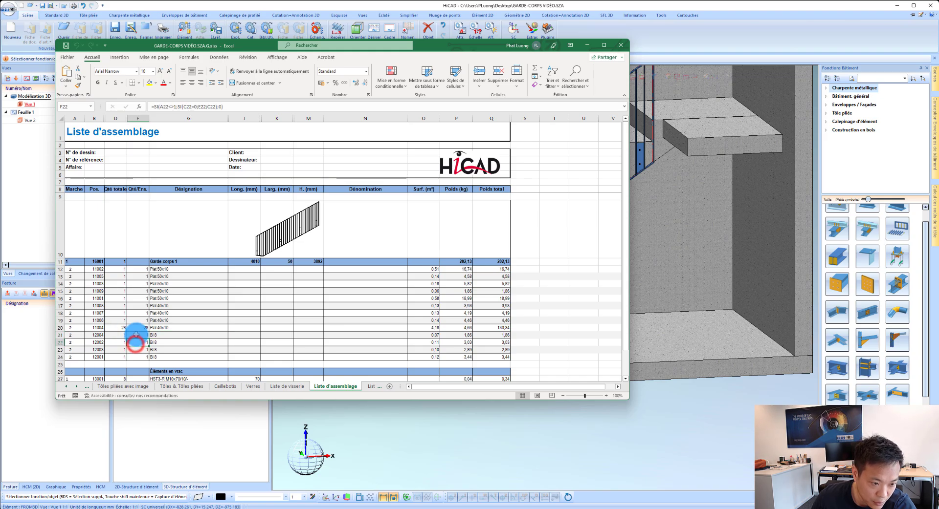
click(173, 329)
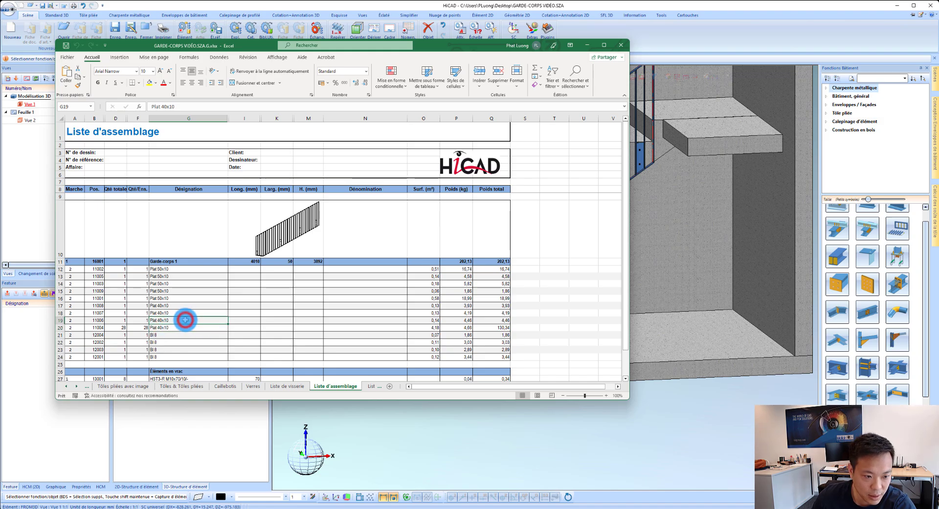
drag(185, 320, 185, 300)
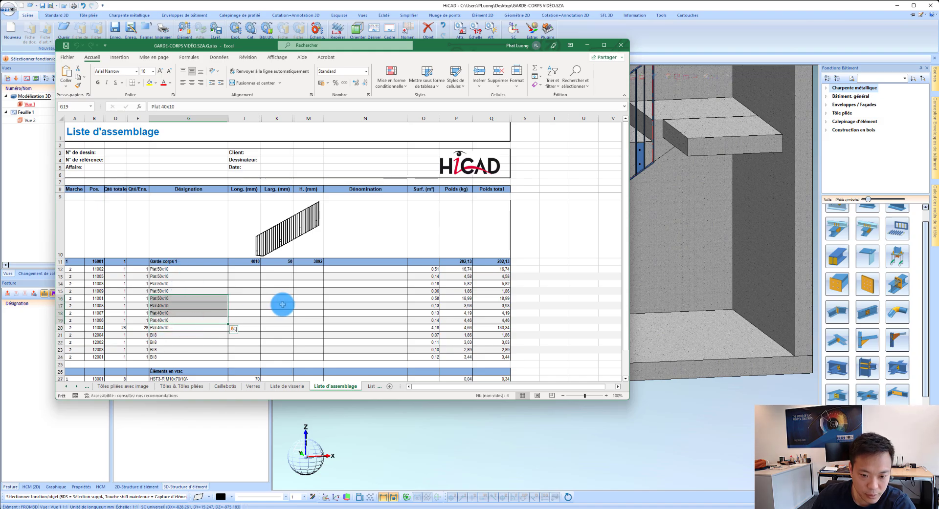
scroll(286, 305, down, 2)
scroll(298, 297, up, 2)
click(495, 259)
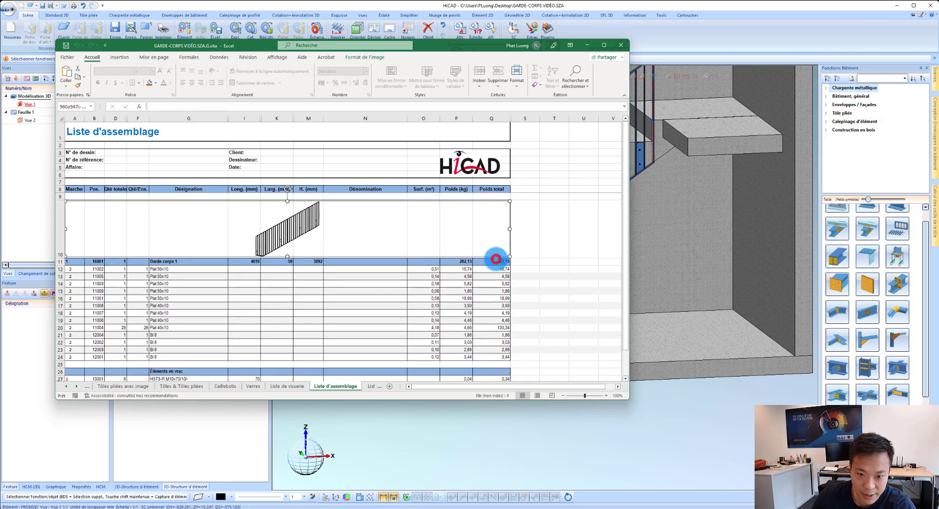
scroll(518, 323, down, 2)
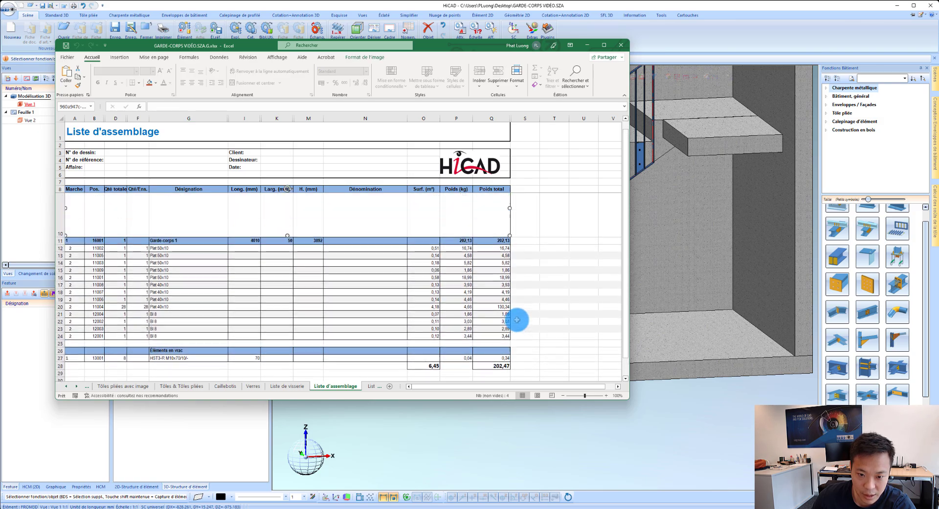
scroll(516, 320, up, 2)
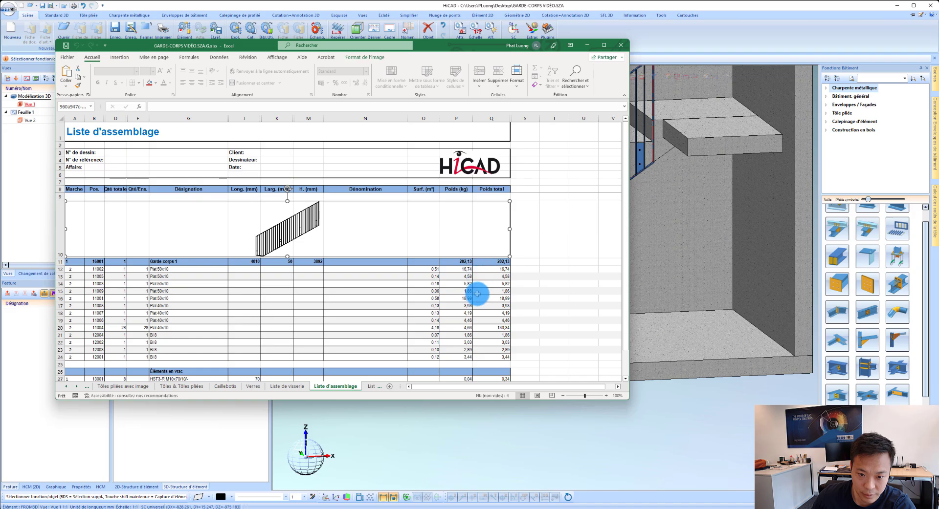
scroll(479, 296, down, 1)
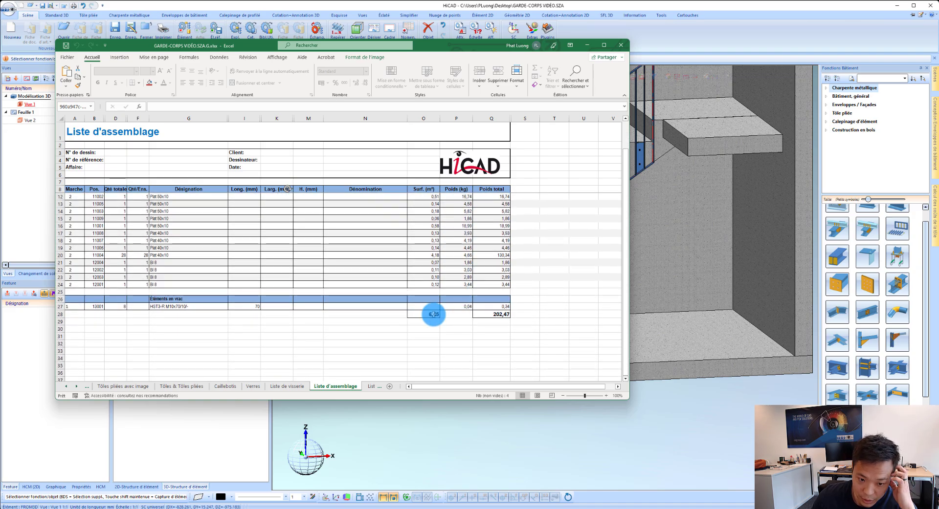
scroll(435, 294, up, 1)
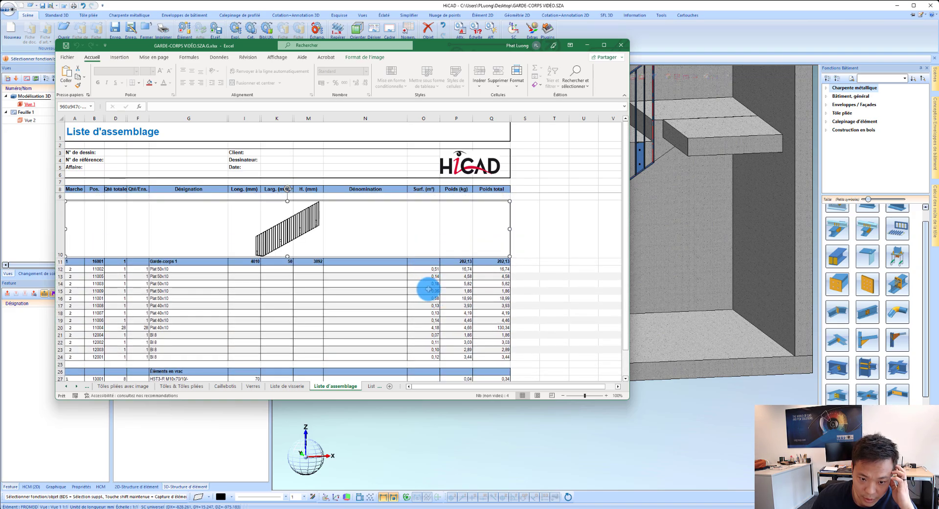
scroll(428, 289, down, 1)
scroll(427, 289, down, 1)
Step: Review the short shipping list, its illustrated version, and the bar cutting layouts in Liste de barres de profilé
click(371, 386)
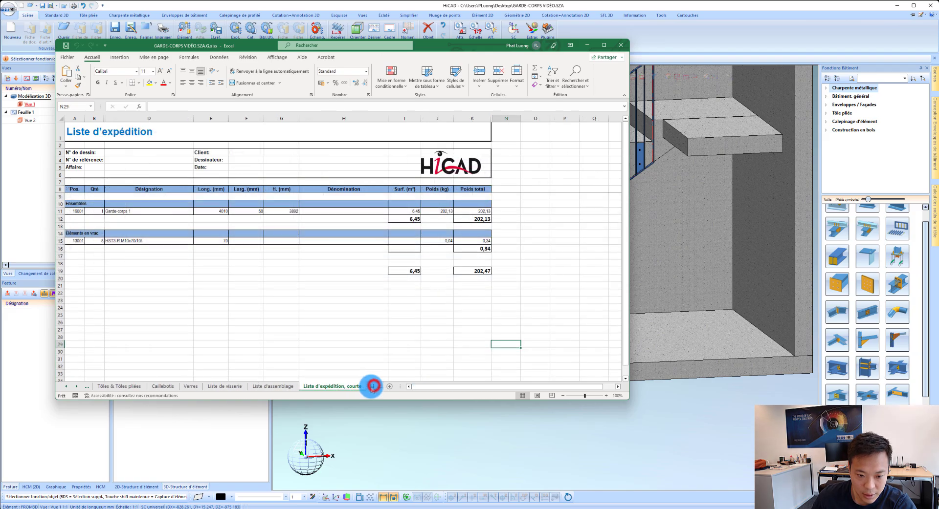
click(371, 387)
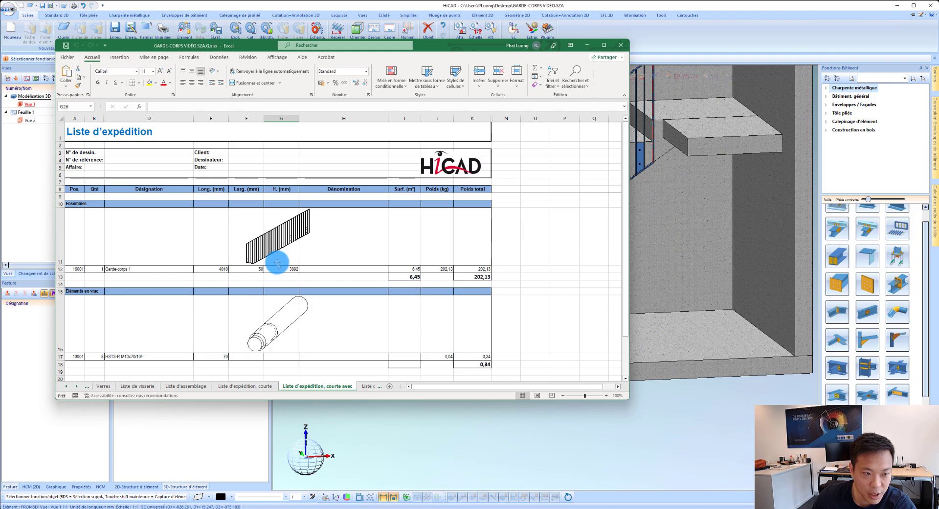
click(371, 387)
click(266, 267)
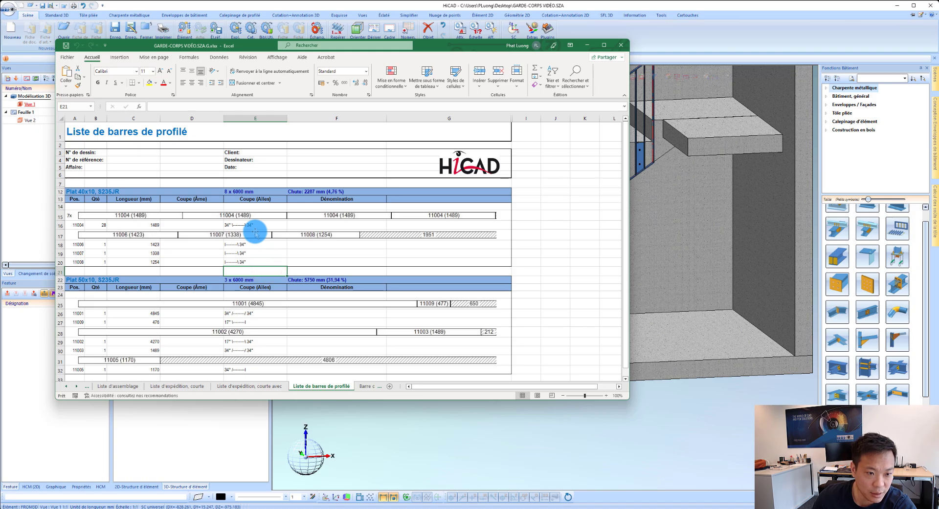
Step: Review the Barre de profilé - Résumé sheet, checking the quantity, designation, length and material of the Plat 40x10 and Plat 50x10 bars
scroll(149, 308, down, 1)
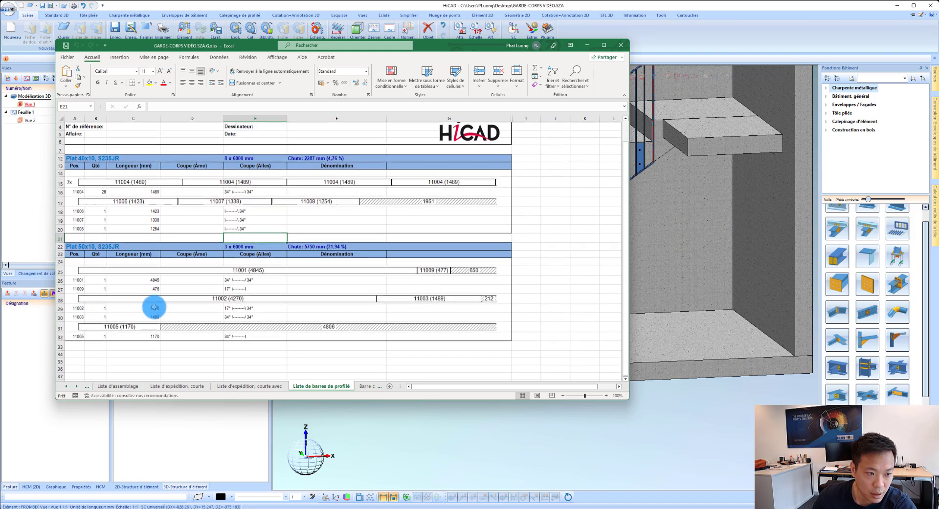
click(367, 386)
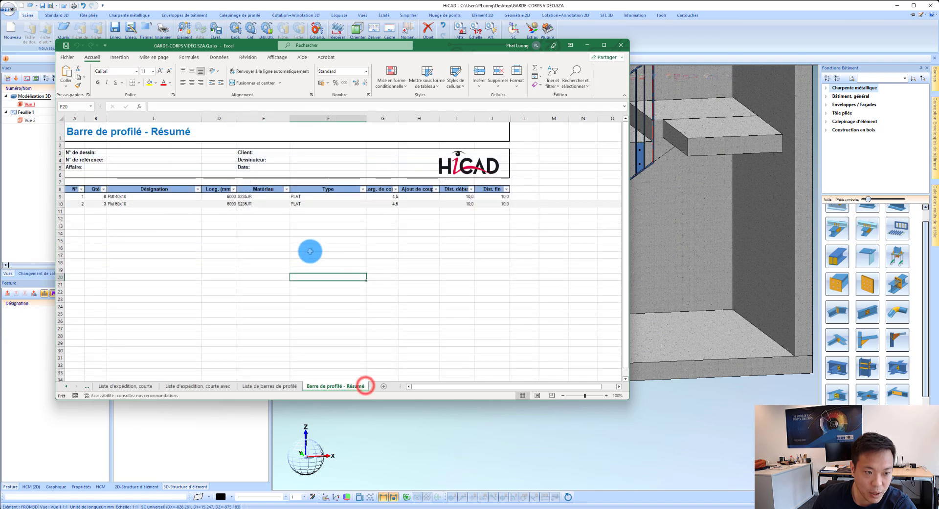
click(155, 261)
click(130, 199)
click(100, 198)
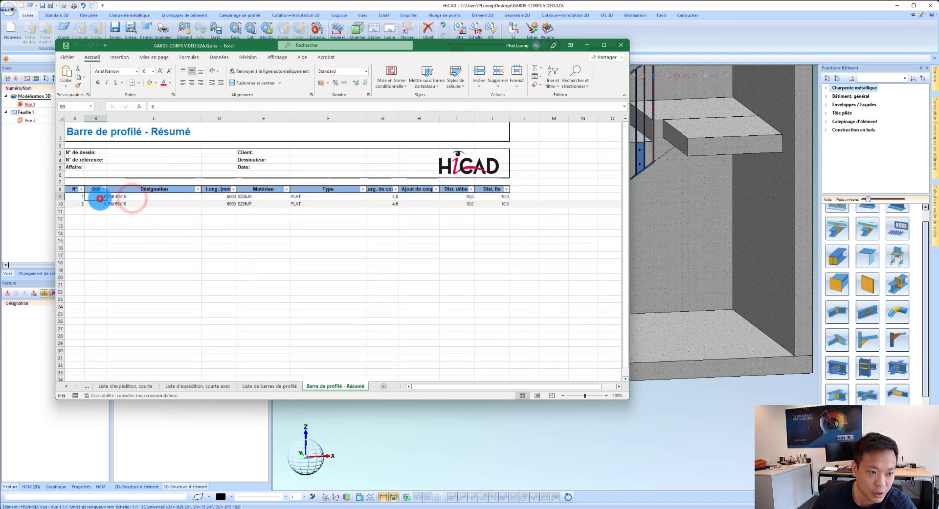
click(121, 197)
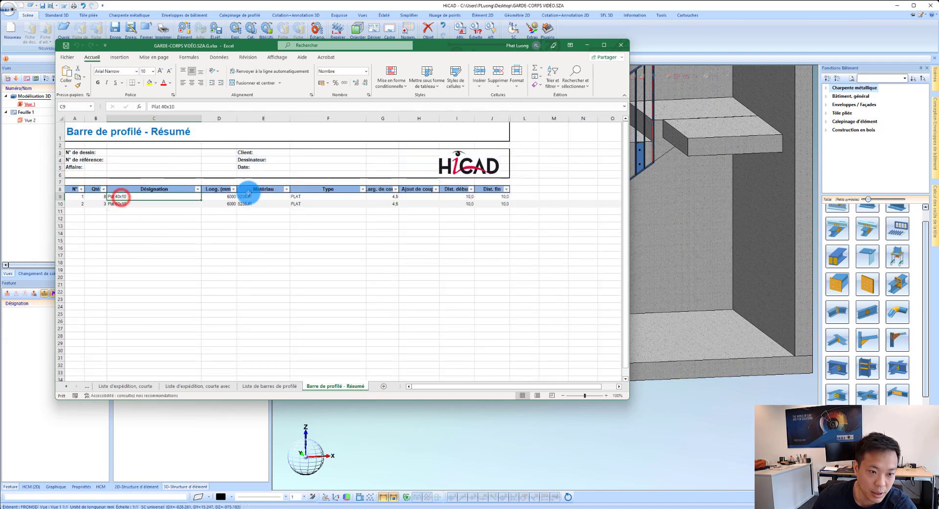
click(225, 196)
click(122, 204)
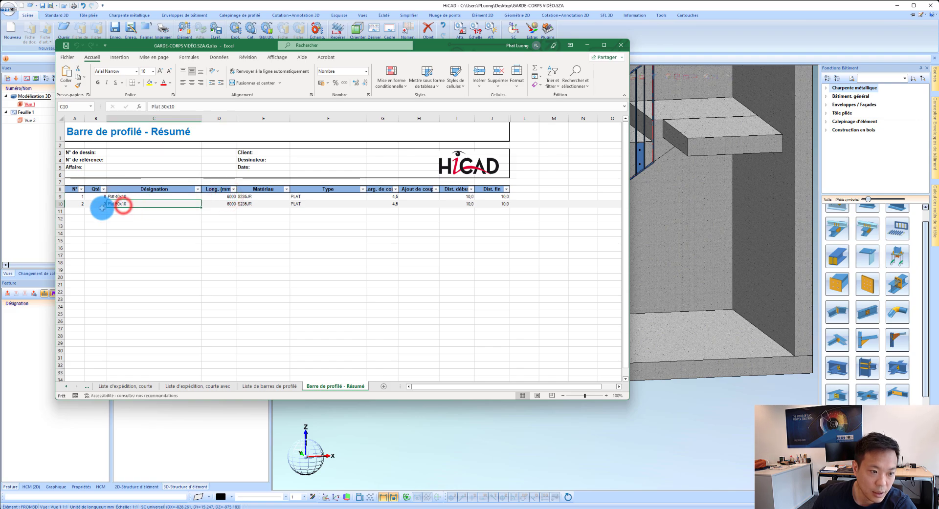
click(237, 206)
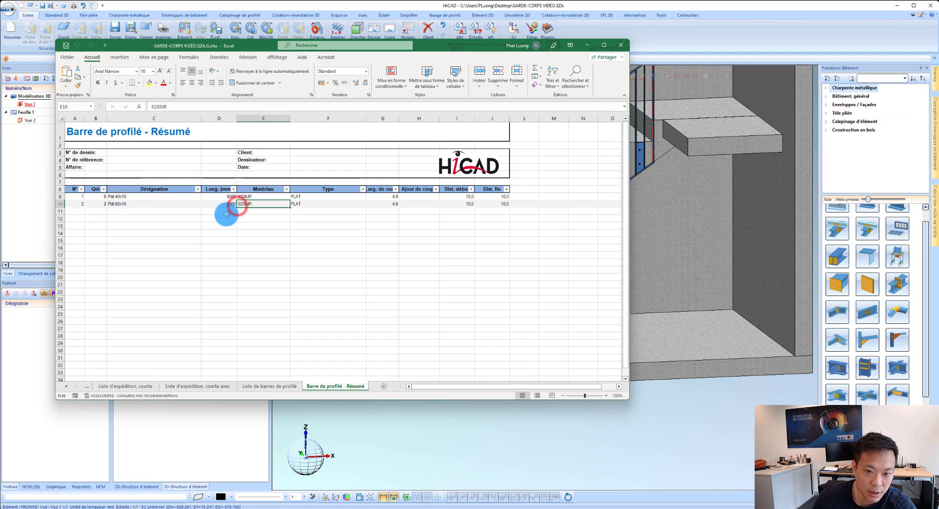